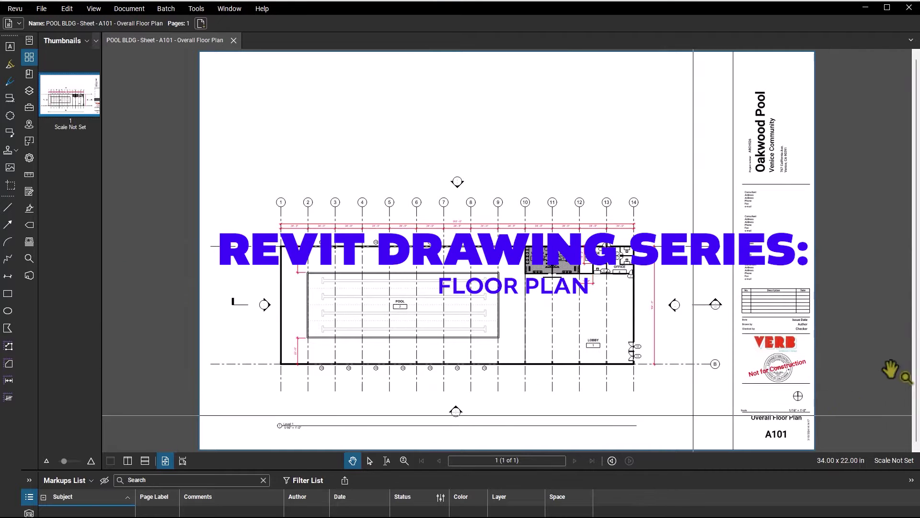
Zoom and shift the A101 sheet up, then widen the Thumbnails panel in Revu
{"action": "scroll", "coordinate": [487, 349], "scroll_direction": "down", "scroll_amount": 3}
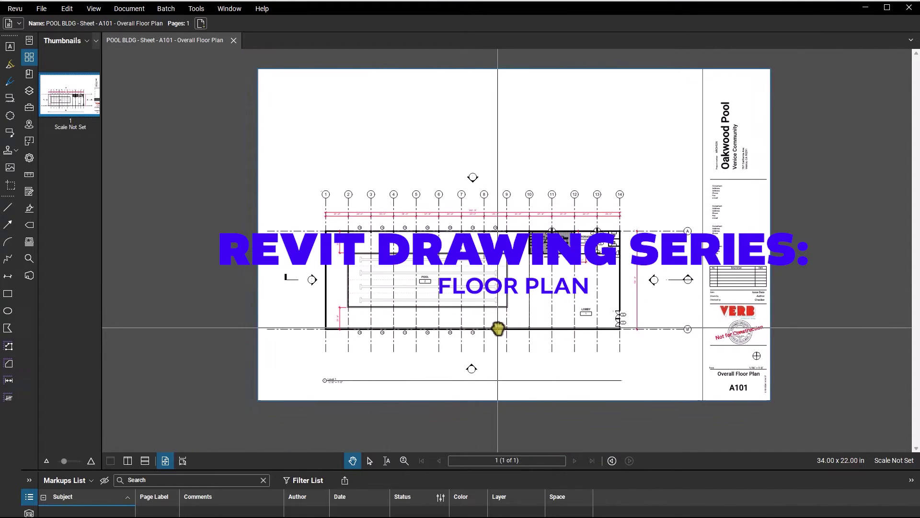
{"action": "scroll", "coordinate": [498, 329], "scroll_direction": "up", "scroll_amount": 3}
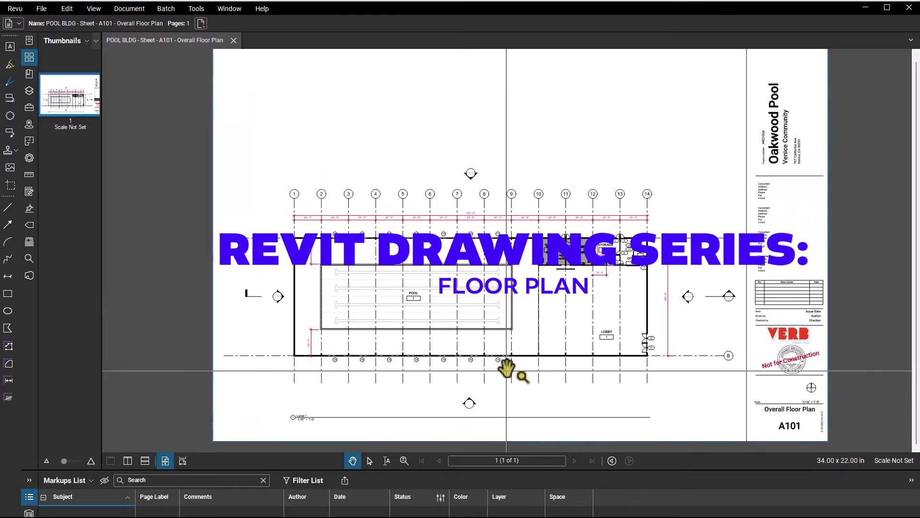
{"action": "scroll", "coordinate": [506, 368], "scroll_direction": "down", "scroll_amount": 2}
{"action": "left_click_drag", "start_coordinate": [509, 370], "coordinate": [509, 339]}
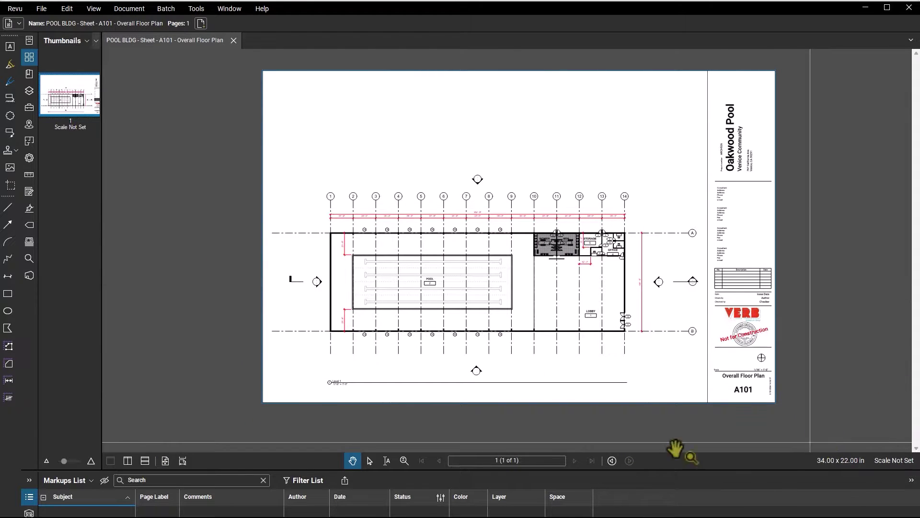
{"action": "left_click_drag", "start_coordinate": [101, 294], "coordinate": [151, 299]}
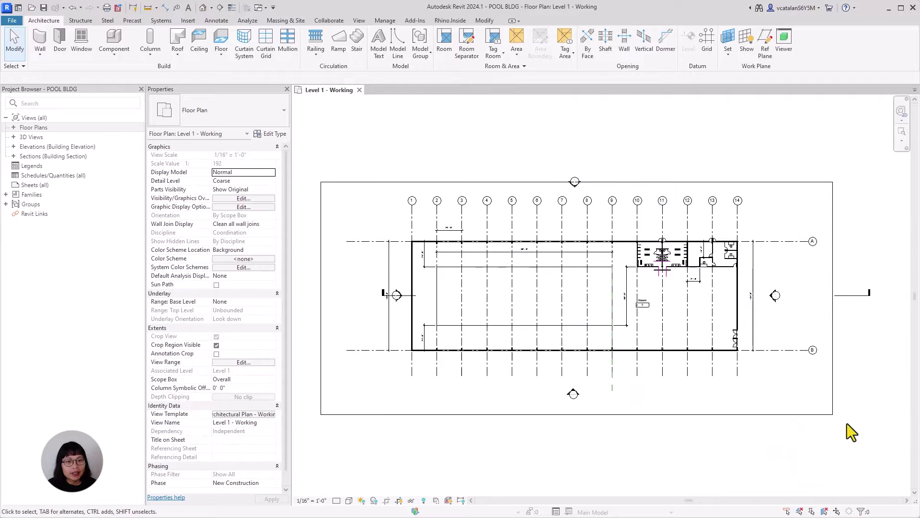
Expand Floor Plans, open Level 1, then switch back to the Level 1 - Working view
{"action": "middle_click_drag", "start_coordinate": [716, 462], "coordinate": [737, 479]}
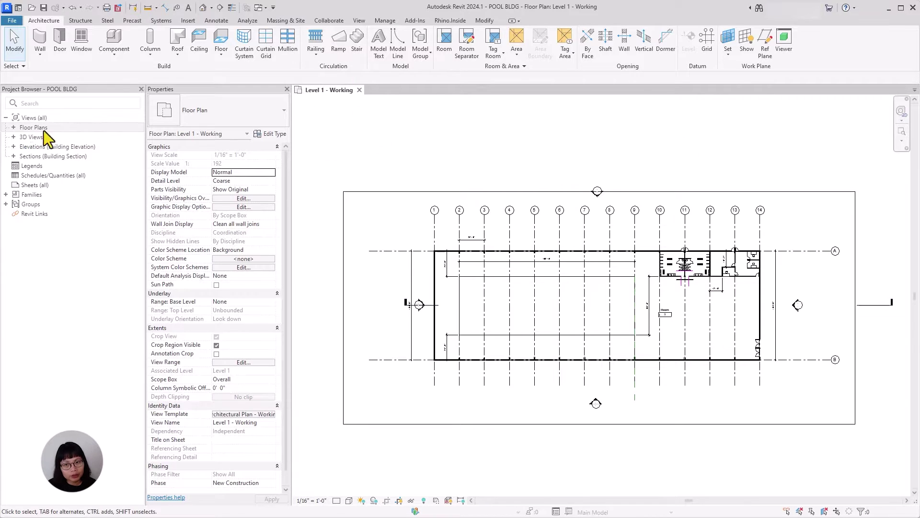
{"action": "left_click", "coordinate": [13, 128]}
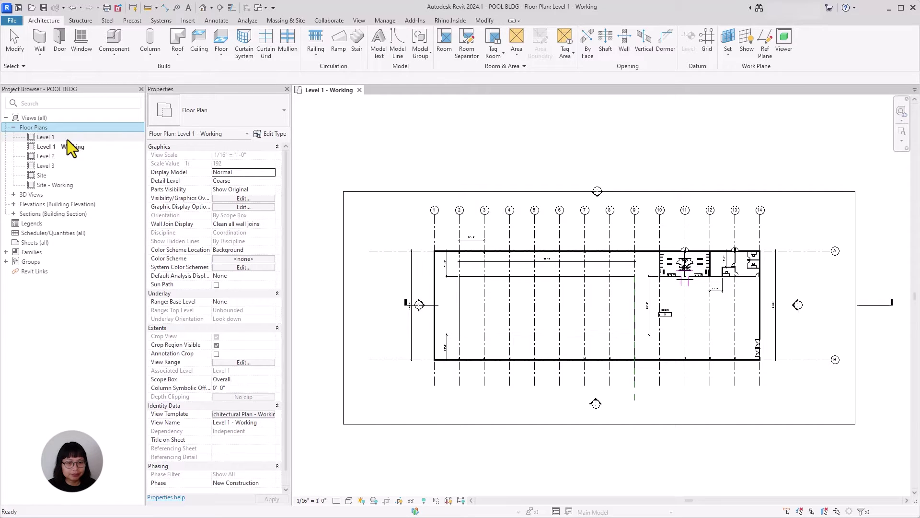
{"action": "left_click", "coordinate": [350, 140]}
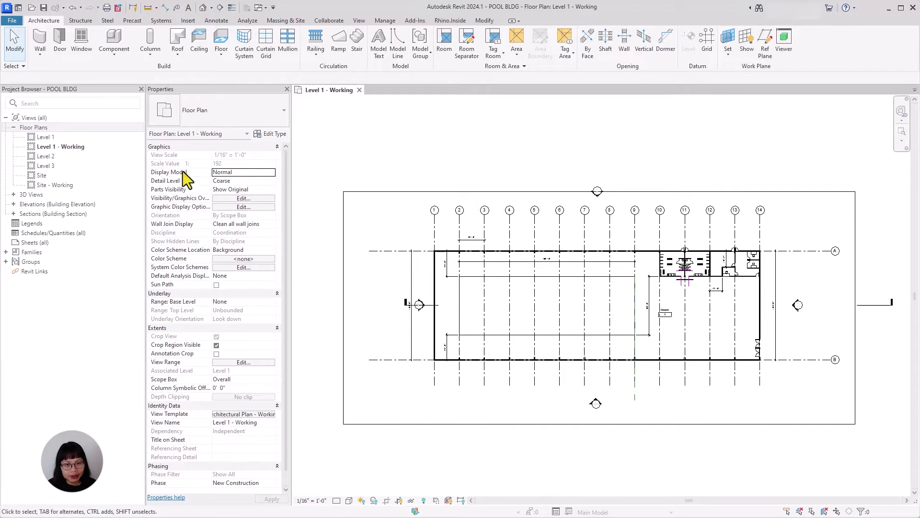
{"action": "double_click", "coordinate": [47, 139]}
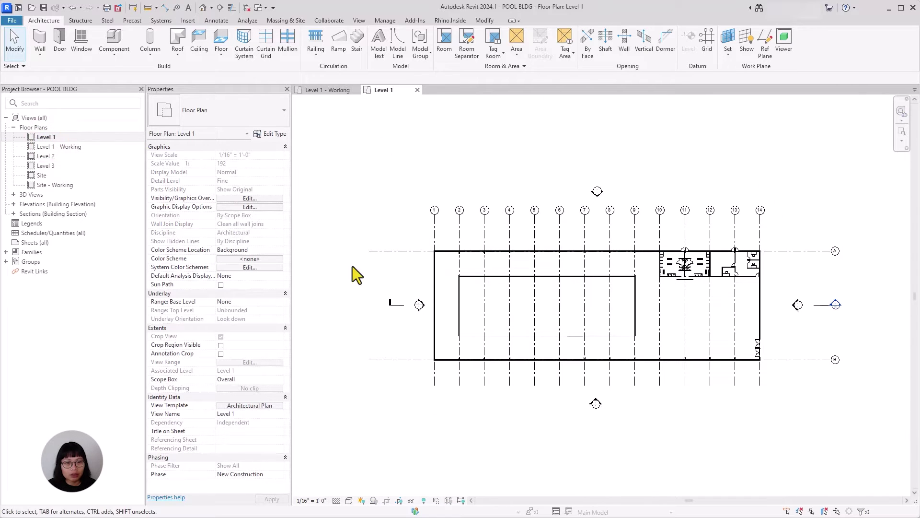
{"action": "left_click", "coordinate": [321, 91]}
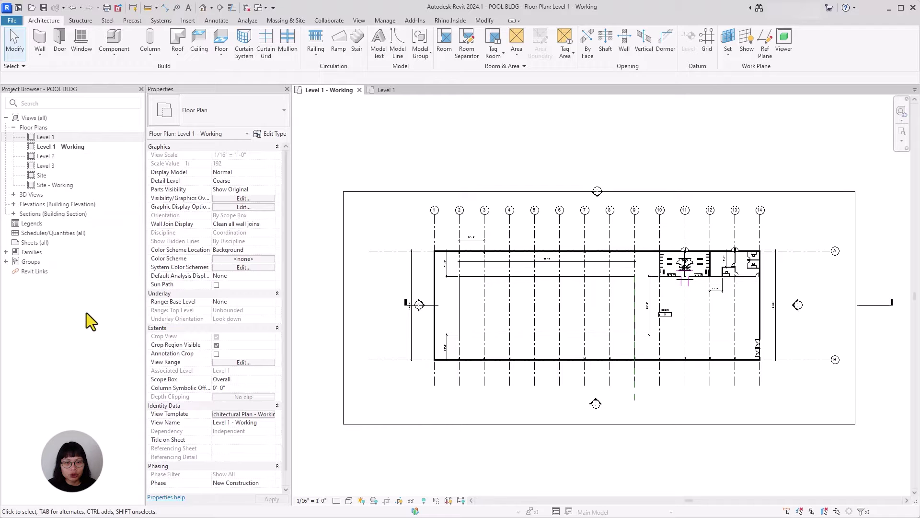
{"action": "left_click", "coordinate": [245, 416]}
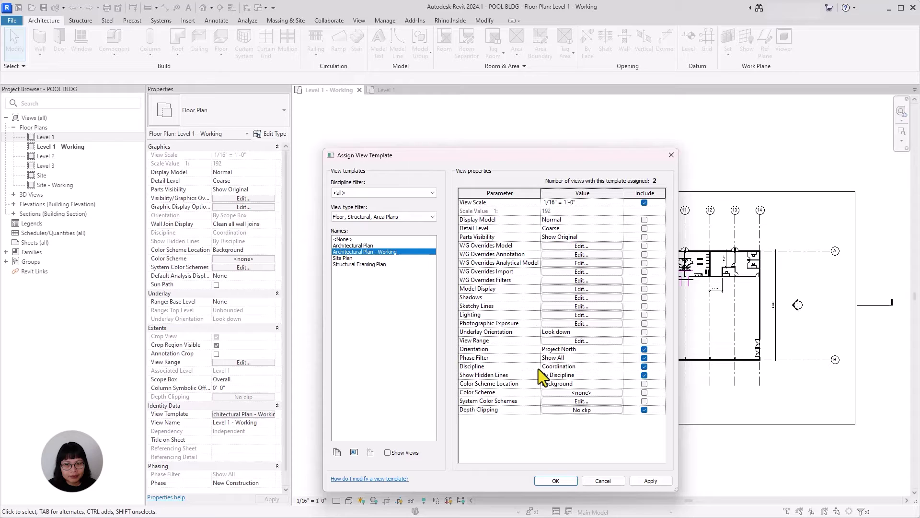
{"action": "left_click", "coordinate": [618, 367]}
{"action": "left_click", "coordinate": [620, 367]}
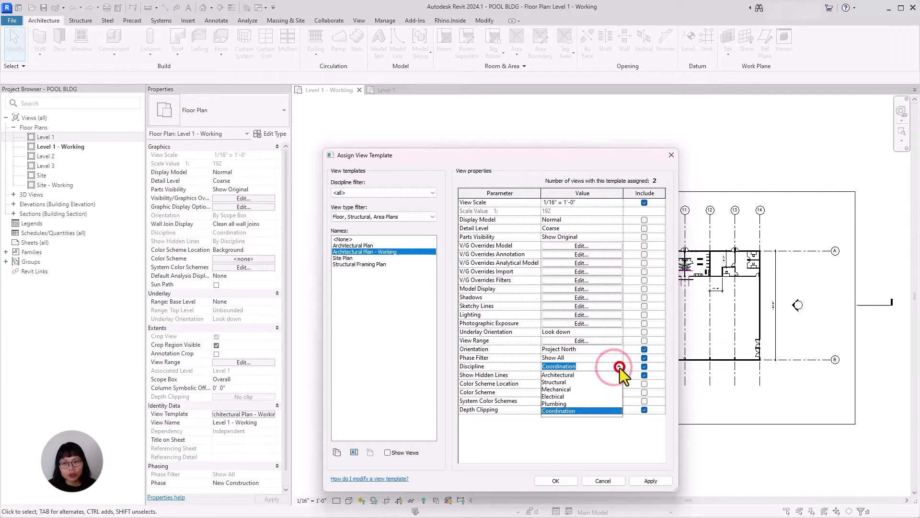
{"action": "left_click", "coordinate": [596, 412]}
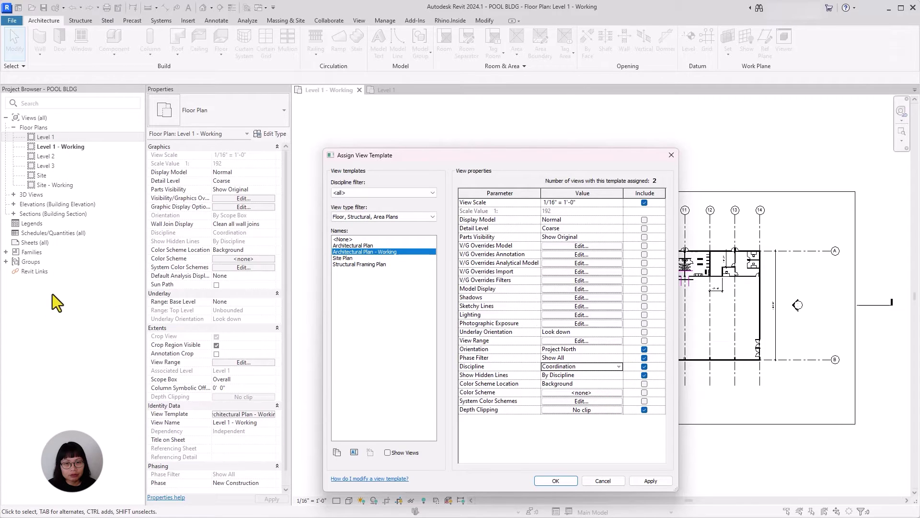
Group the Project Browser views by Discipline through Browser Organization
{"action": "left_click", "coordinate": [555, 480]}
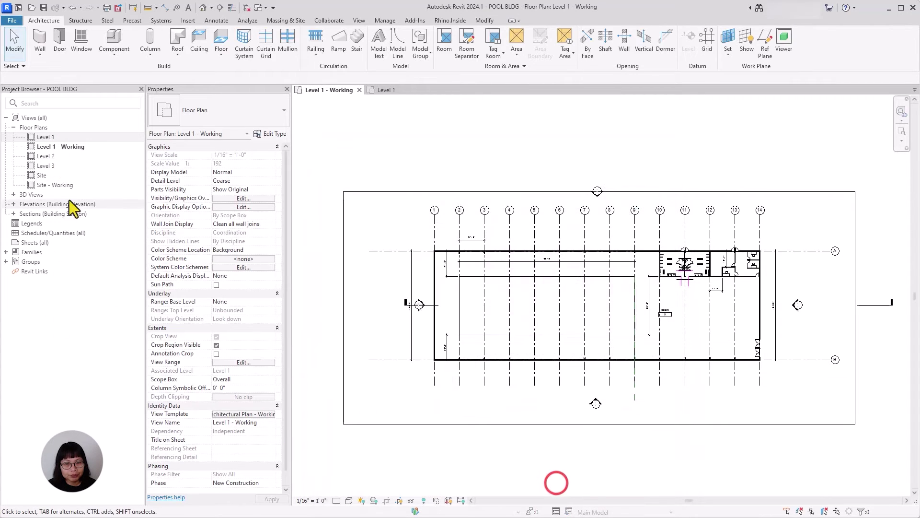
{"action": "right_click", "coordinate": [33, 118]}
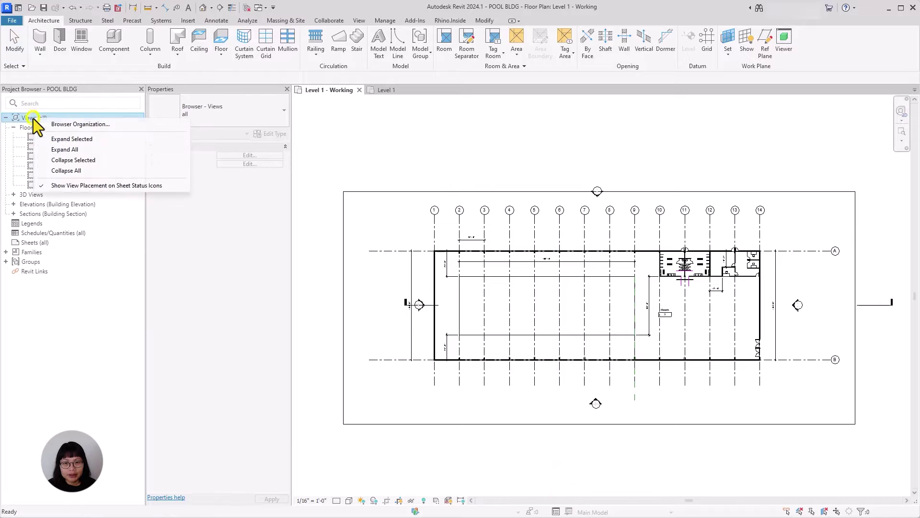
{"action": "left_click", "coordinate": [118, 125]}
{"action": "left_click", "coordinate": [345, 293]}
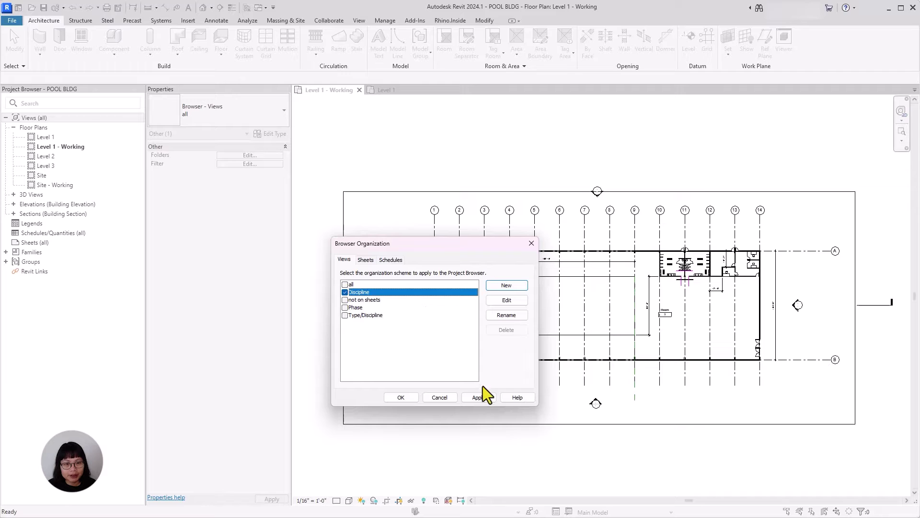
{"action": "left_click", "coordinate": [479, 397]}
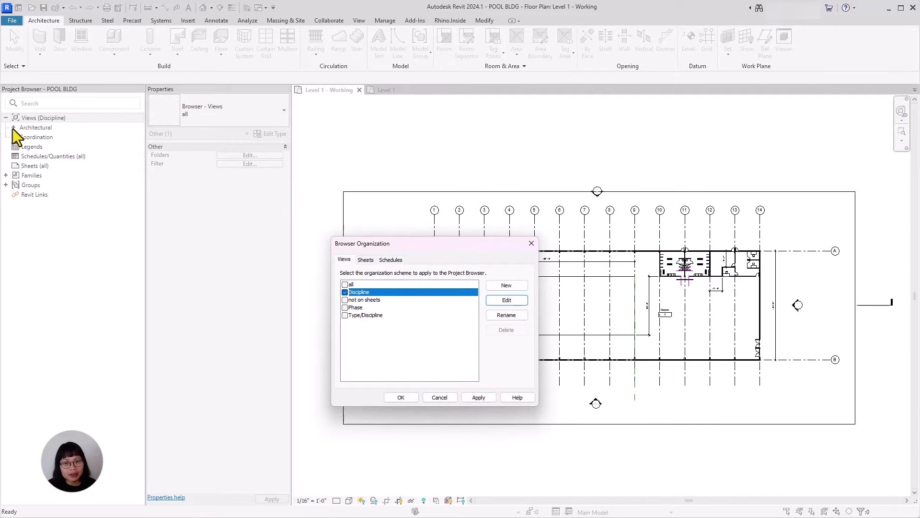
{"action": "left_click", "coordinate": [398, 397]}
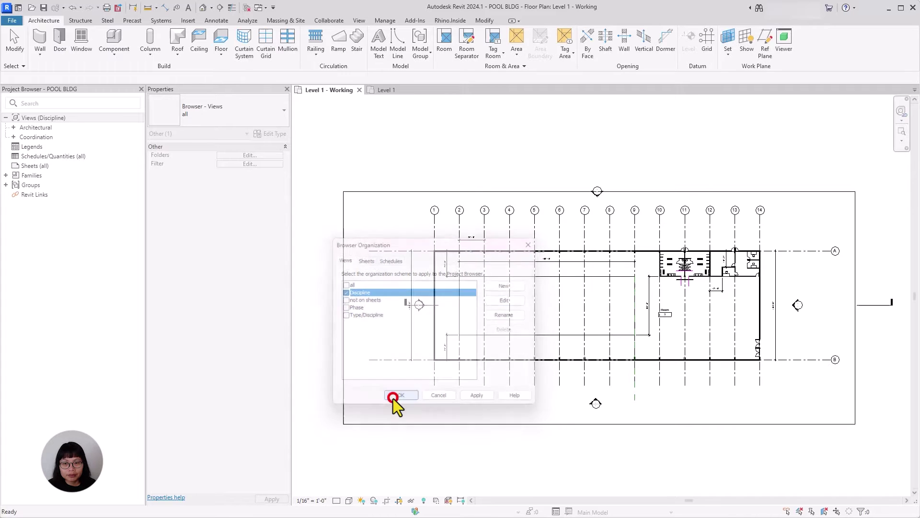
Expand the Architectural and Coordination floor plan groups and switch to the Level 1 plan
{"action": "left_click", "coordinate": [14, 127]}
{"action": "left_click", "coordinate": [14, 165]}
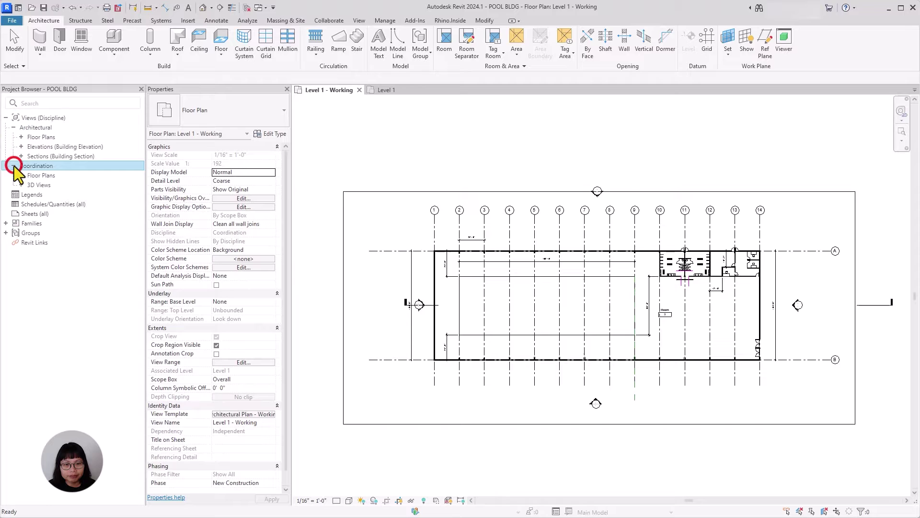
{"action": "left_click", "coordinate": [21, 175]}
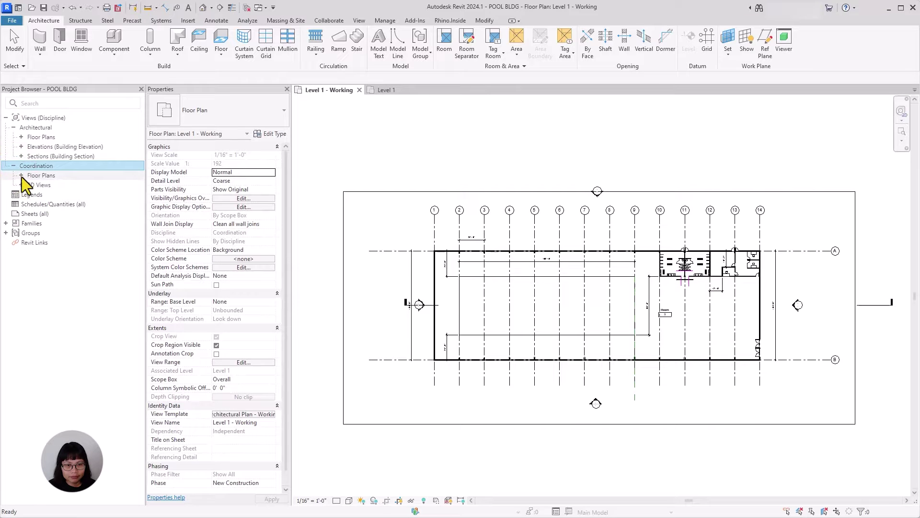
{"action": "left_click", "coordinate": [23, 138]}
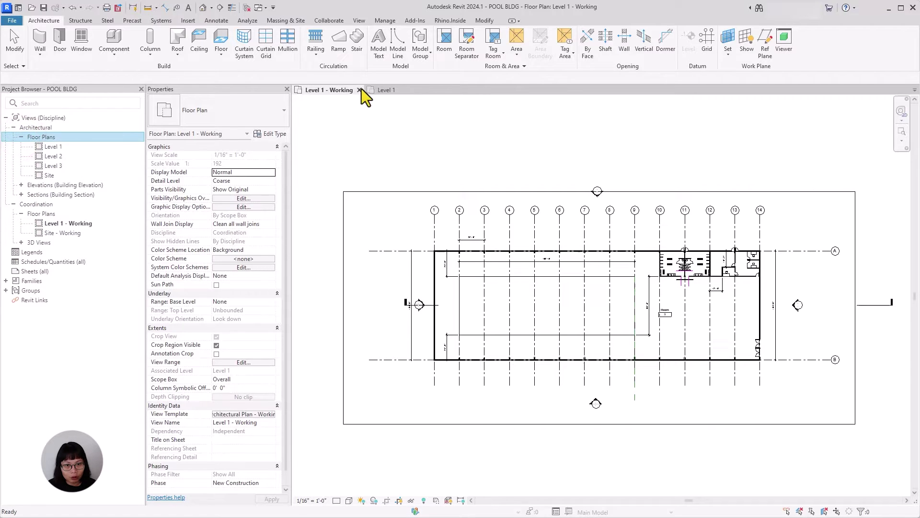
{"action": "left_click", "coordinate": [382, 90]}
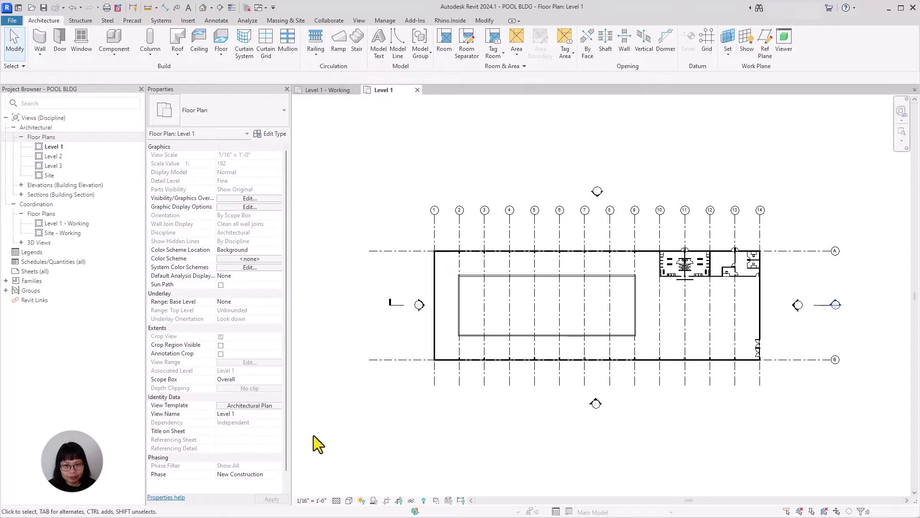
Draw a scope box from above-left to below-right around the whole Level 1 plan
{"action": "left_click", "coordinate": [614, 442]}
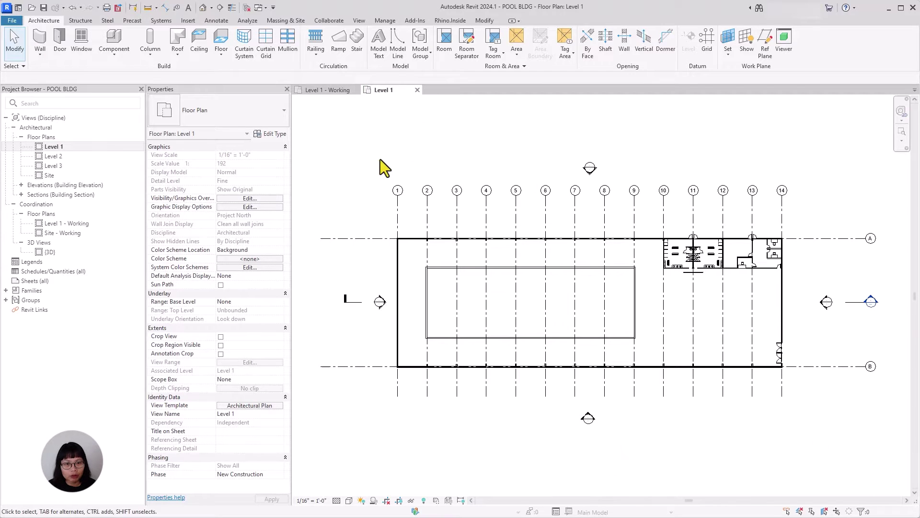
{"action": "left_click", "coordinate": [369, 140]}
{"action": "left_click", "coordinate": [360, 20]}
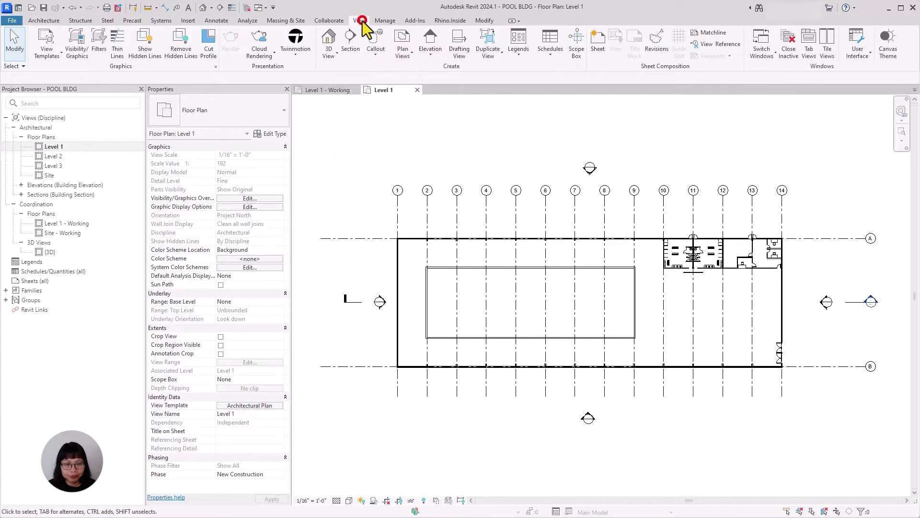
{"action": "left_click", "coordinate": [576, 44]}
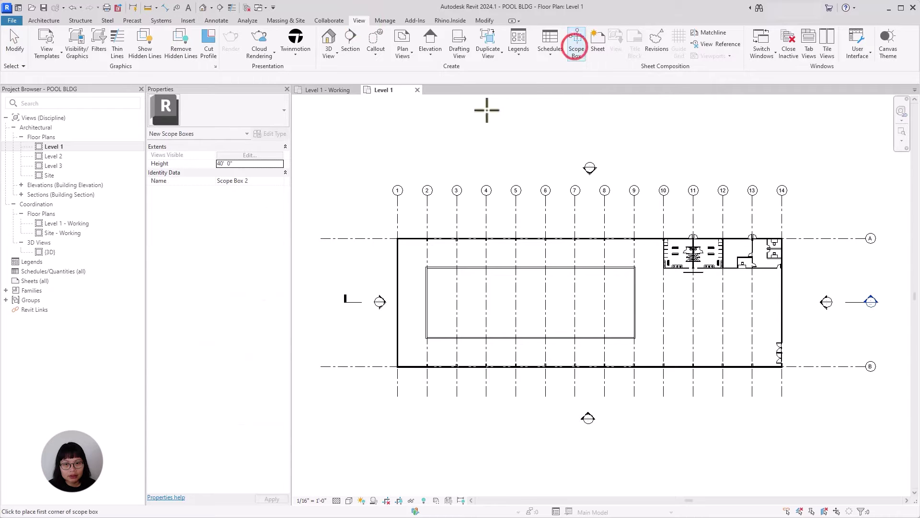
{"action": "left_click", "coordinate": [307, 149]}
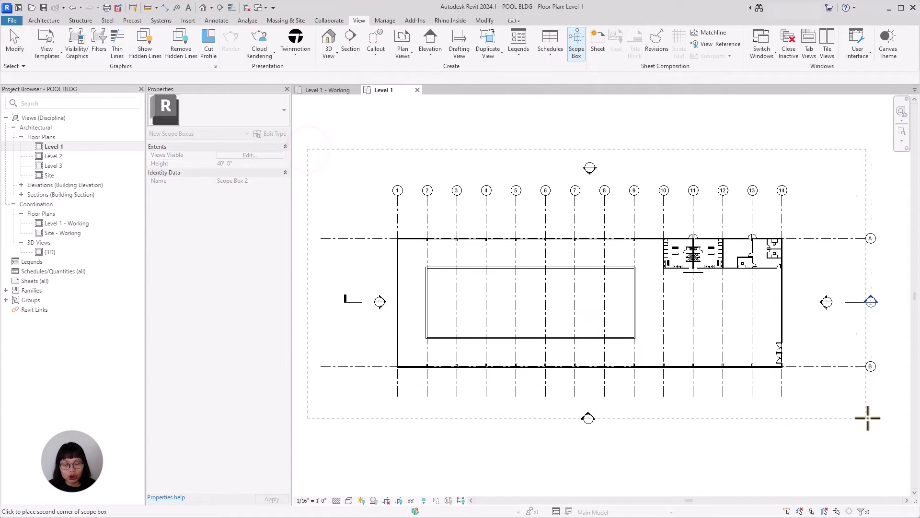
{"action": "left_click", "coordinate": [896, 435]}
Name the scope box 'Overall' and set its height to 20' 0"
{"action": "left_click", "coordinate": [240, 181]}
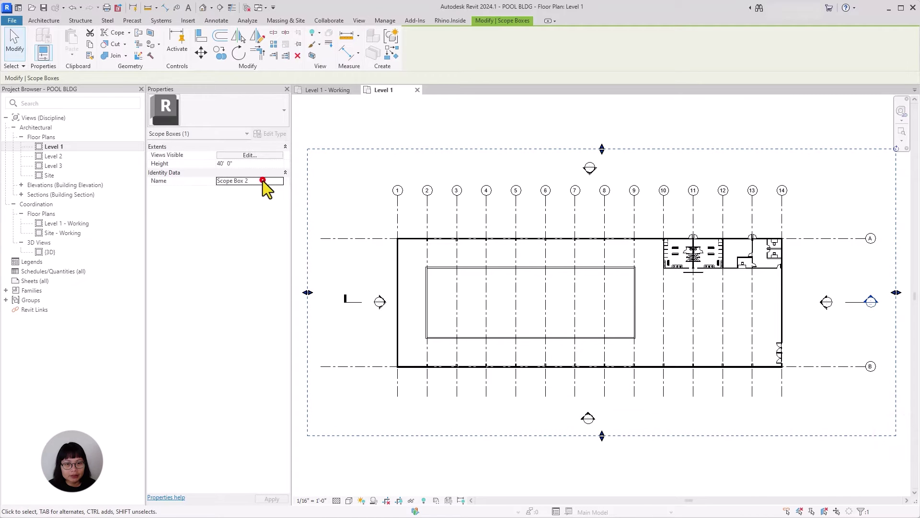
{"action": "key", "text": "BackSpace"}
{"action": "type", "text": "Overall"}
{"action": "key", "text": "Return"}
{"action": "left_click", "coordinate": [378, 463]}
{"action": "left_click", "coordinate": [379, 432]}
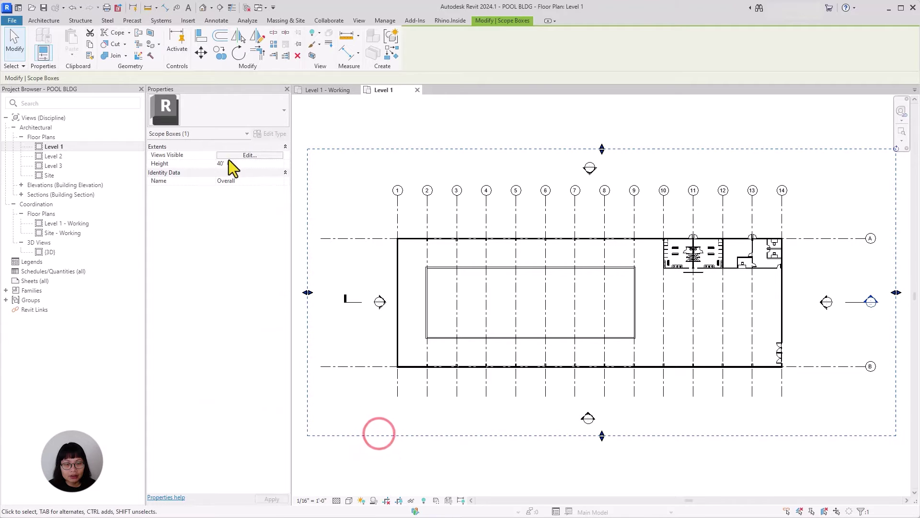
{"action": "left_click", "coordinate": [242, 163]}
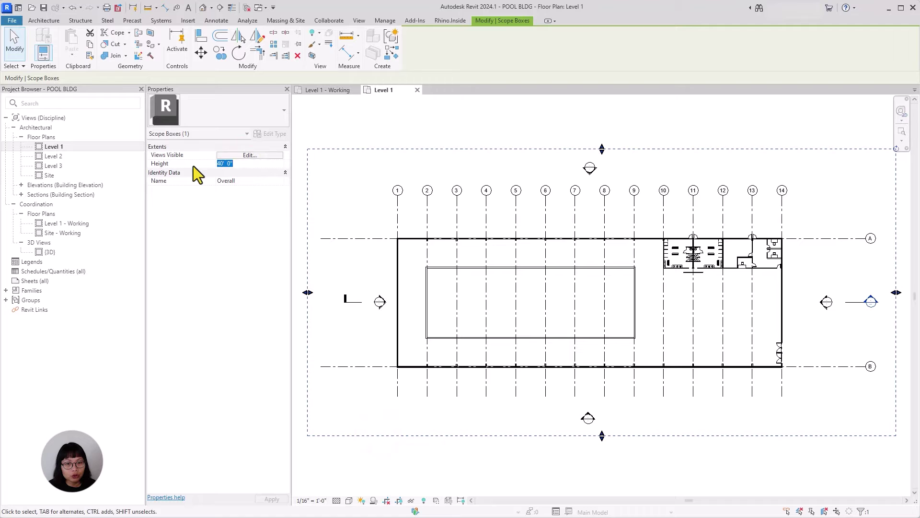
{"action": "type", "text": "20"}
{"action": "left_click", "coordinate": [361, 120]}
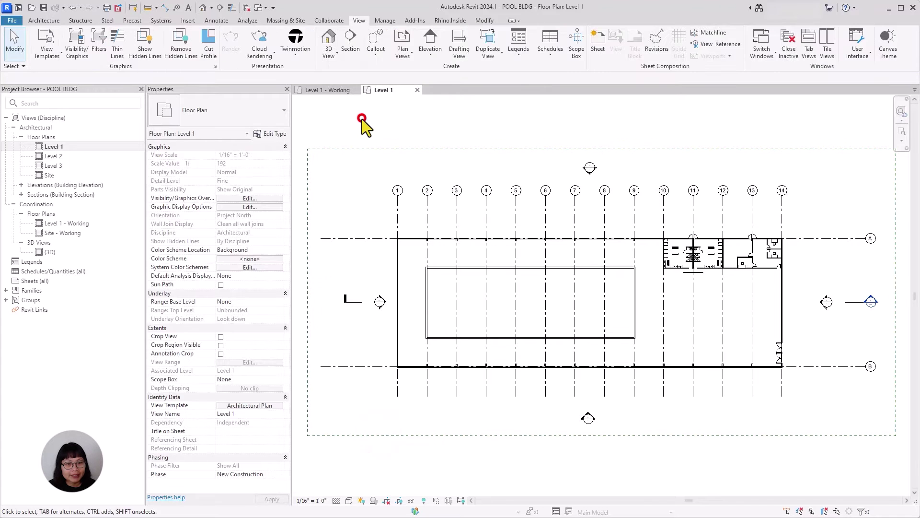
In the {3D} view, raise the top of the Overall scope box
{"action": "double_click", "coordinate": [51, 251]}
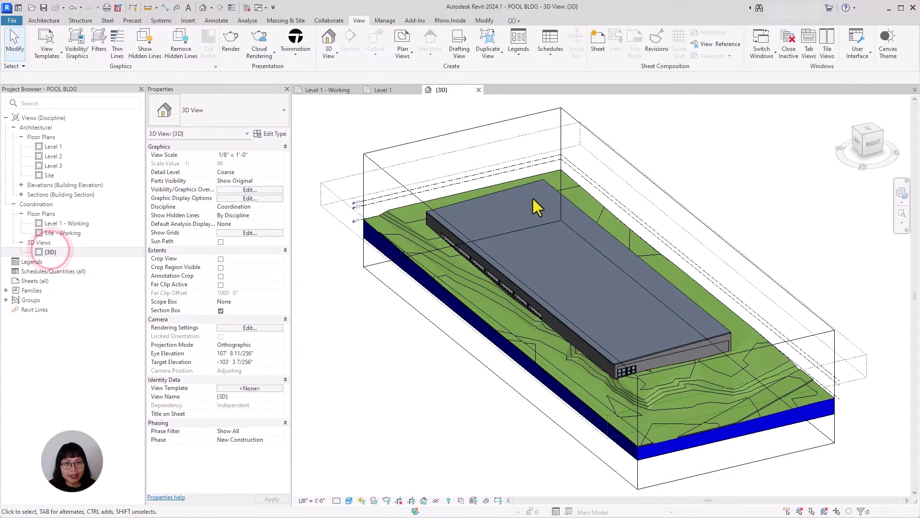
{"action": "left_click", "coordinate": [405, 161]}
{"action": "left_click_drag", "start_coordinate": [593, 267], "coordinate": [593, 247]}
{"action": "left_click", "coordinate": [594, 294]}
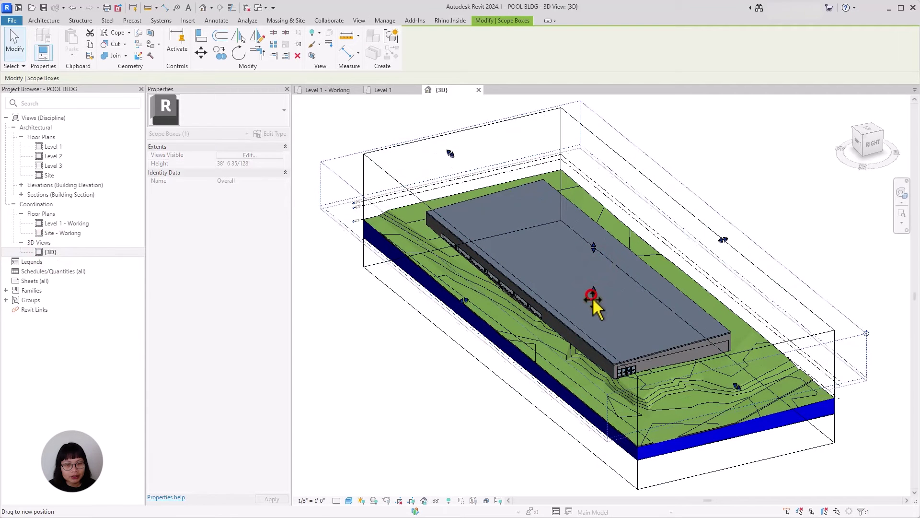
{"action": "left_click", "coordinate": [351, 353]}
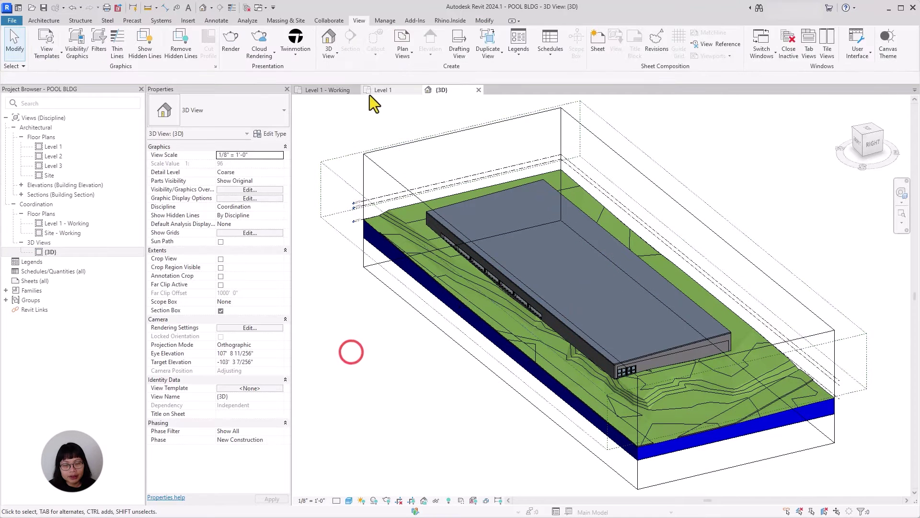
Assign the Overall scope box to the Level 1 plan and apply it
{"action": "left_click", "coordinate": [381, 91]}
{"action": "left_click", "coordinate": [385, 461]}
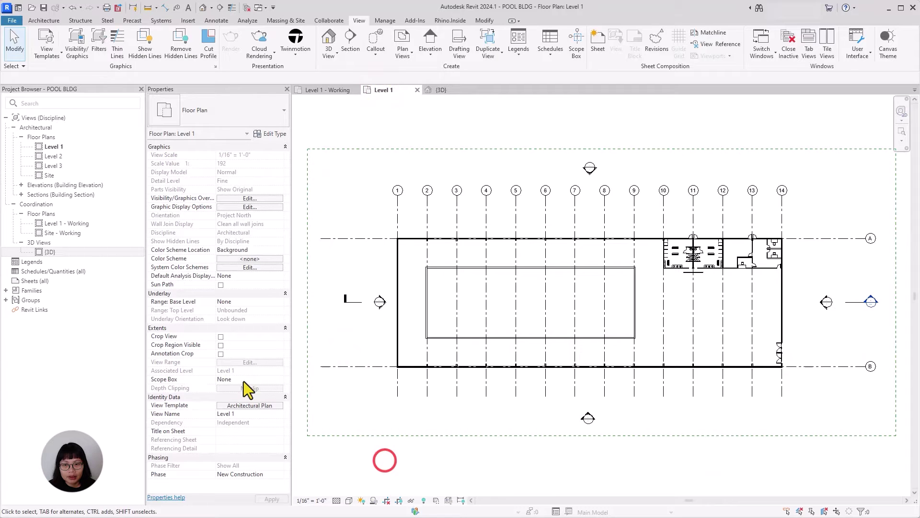
{"action": "left_click", "coordinate": [270, 381]}
{"action": "left_click", "coordinate": [279, 379]}
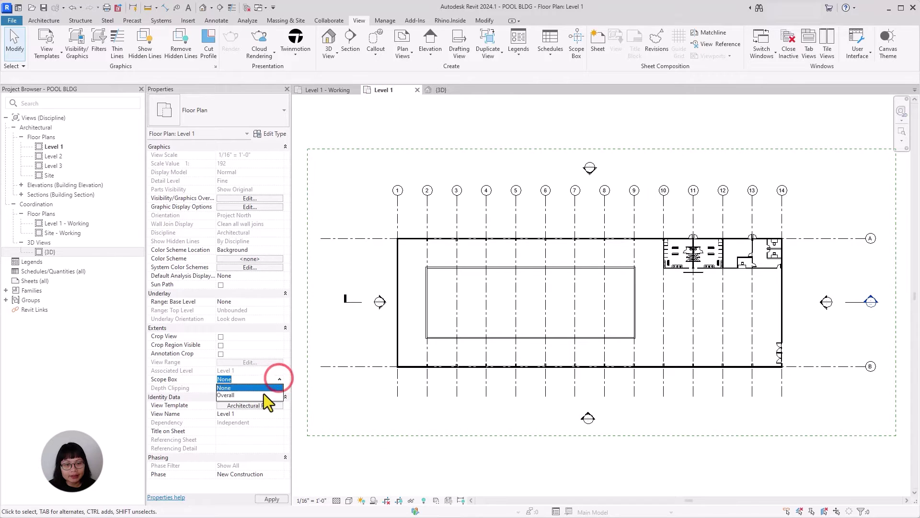
{"action": "left_click", "coordinate": [264, 396]}
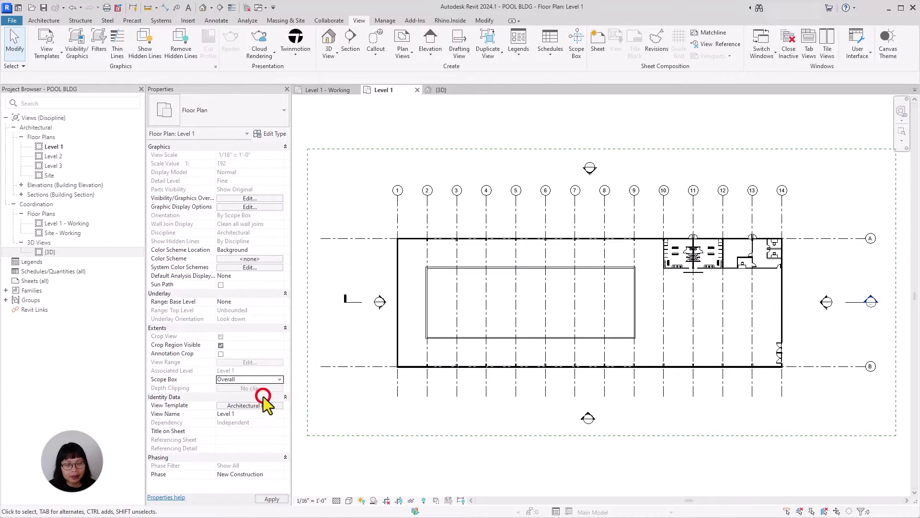
{"action": "left_click", "coordinate": [417, 464]}
{"action": "scroll", "coordinate": [789, 443], "scroll_direction": "up", "scroll_amount": 2}
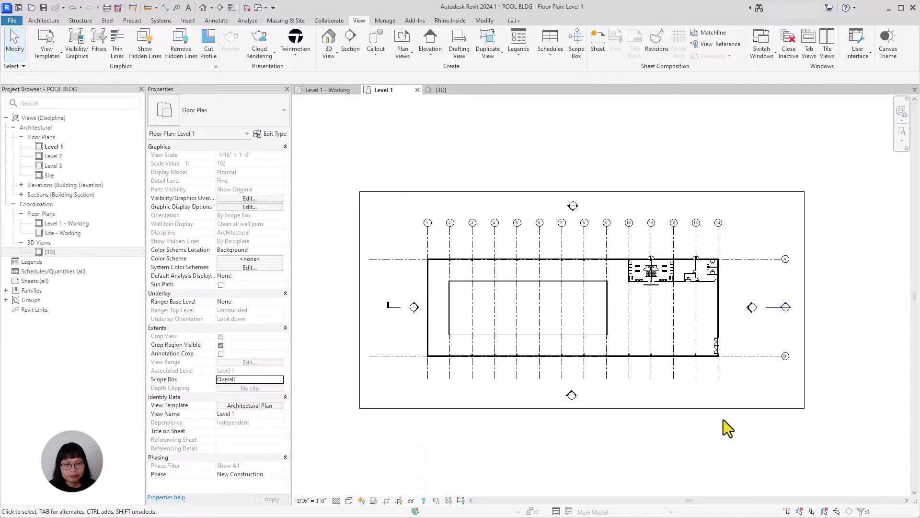
{"action": "mouse_move", "coordinate": [681, 452]}
{"action": "middle_mouse_down"}
{"action": "mouse_move", "coordinate": [698, 465]}
{"action": "mouse_move", "coordinate": [680, 447]}
{"action": "middle_mouse_up"}
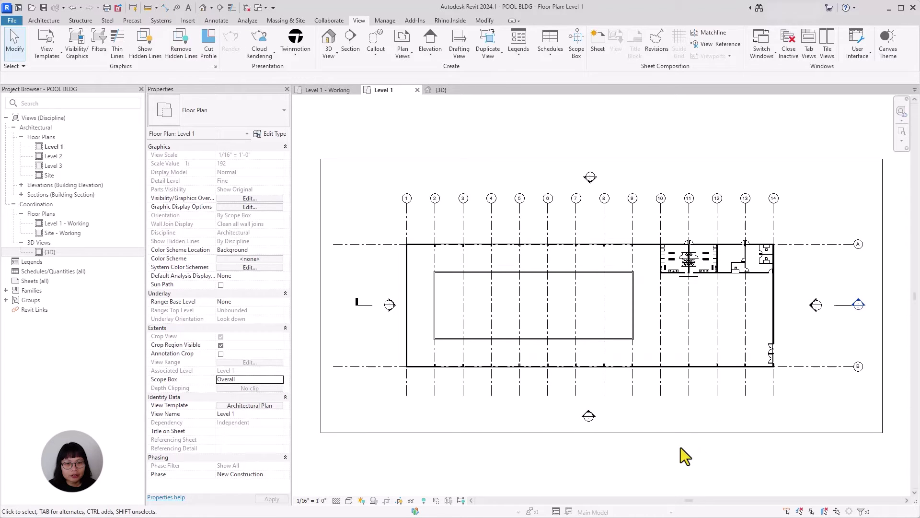
Create a new sheet from the Sheets (all) context menu
{"action": "left_click", "coordinate": [614, 440]}
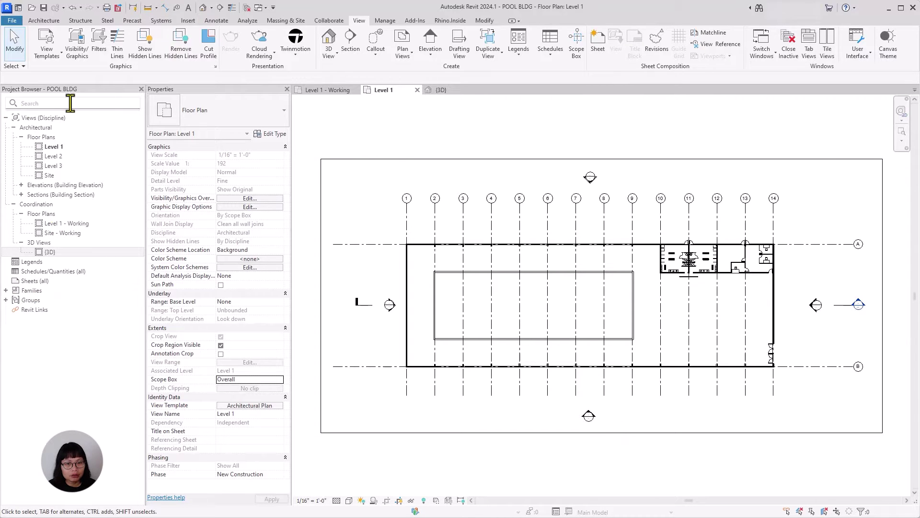
{"action": "right_click", "coordinate": [62, 281]}
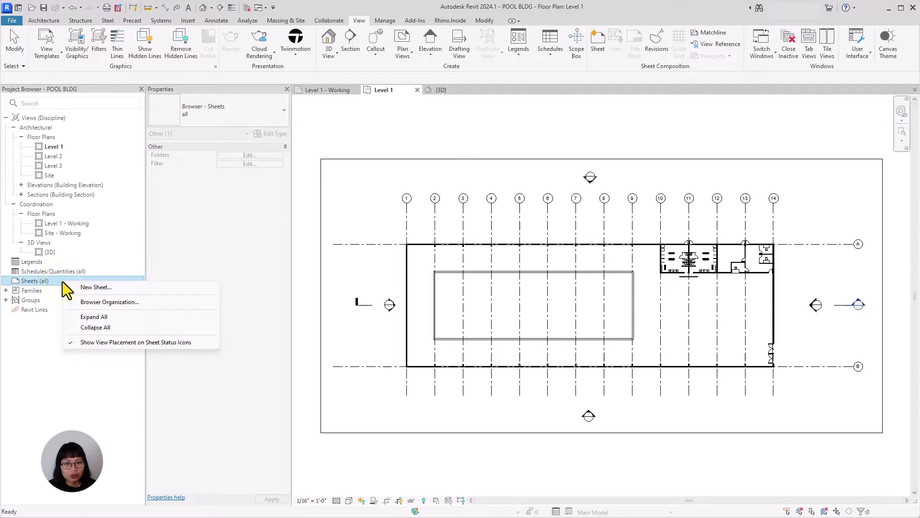
{"action": "left_click", "coordinate": [89, 286]}
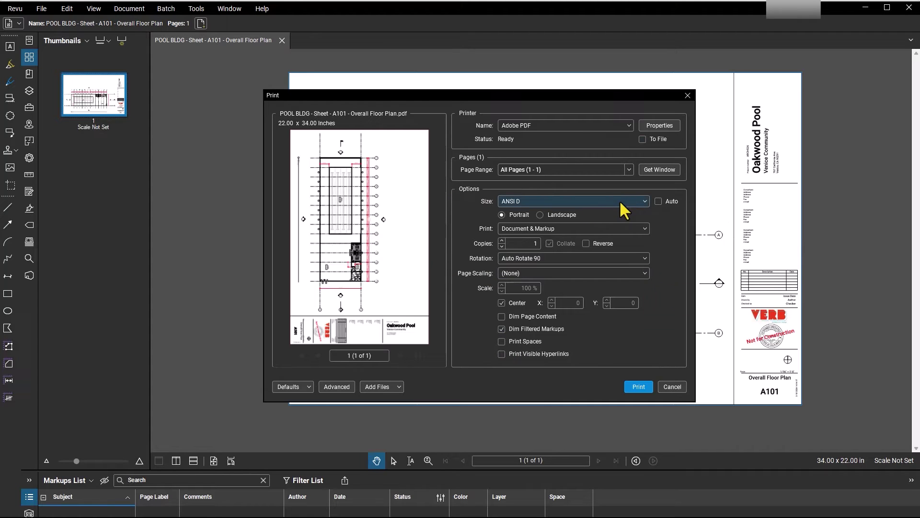
Choose 11 x 17 paper size and Custom Scale page scaling in the Print dialog
{"action": "left_click", "coordinate": [628, 200]}
{"action": "scroll", "coordinate": [616, 289], "scroll_direction": "down", "scroll_amount": 5}
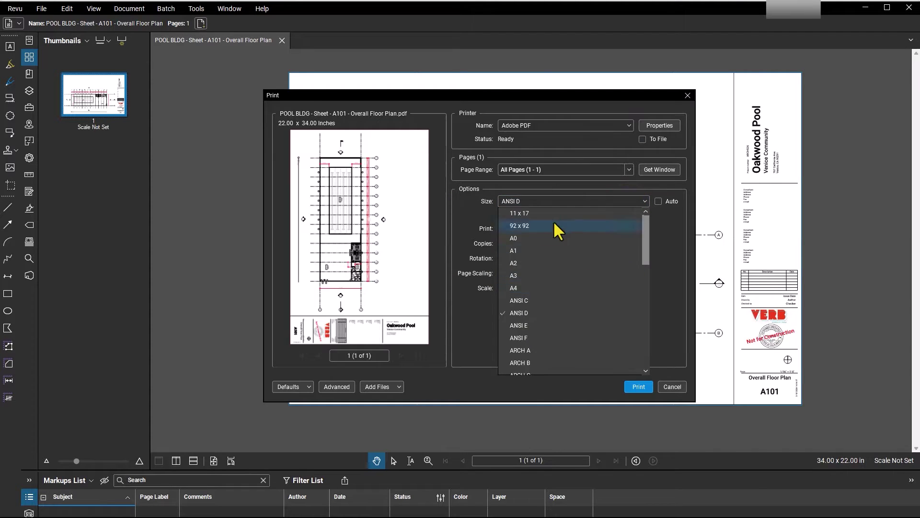
{"action": "left_click", "coordinate": [553, 219]}
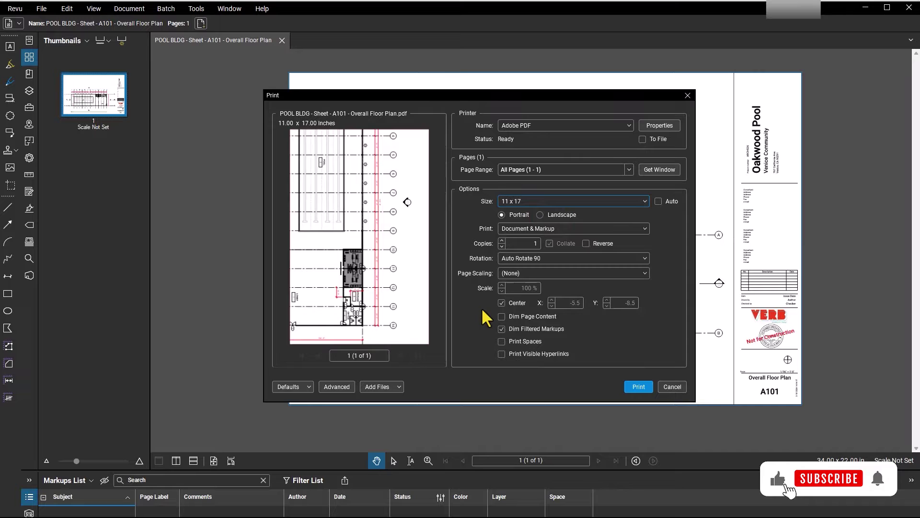
{"action": "left_click", "coordinate": [523, 288]}
{"action": "left_click", "coordinate": [540, 272]}
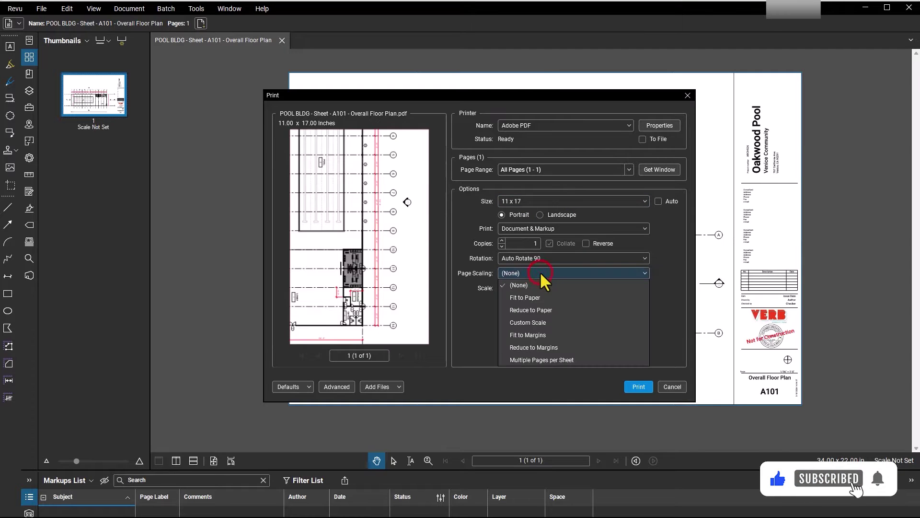
{"action": "left_click", "coordinate": [532, 324]}
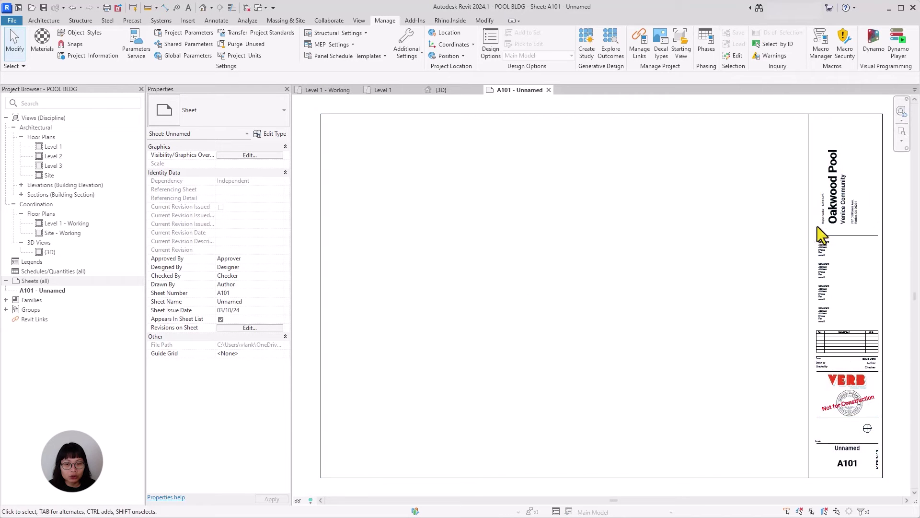
Rename sheet A101 - Unnamed to 'Overall Floor Plan'
{"action": "left_click", "coordinate": [49, 290]}
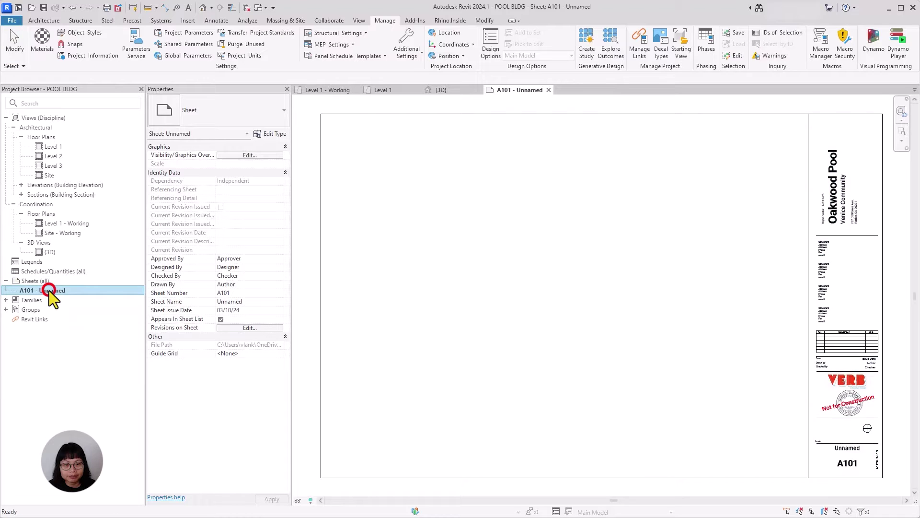
{"action": "right_click", "coordinate": [49, 291]}
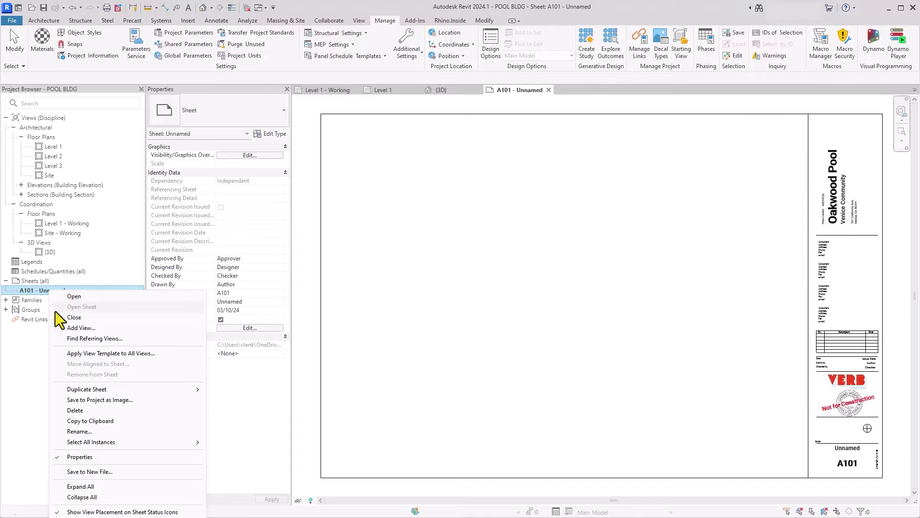
{"action": "left_click", "coordinate": [88, 431]}
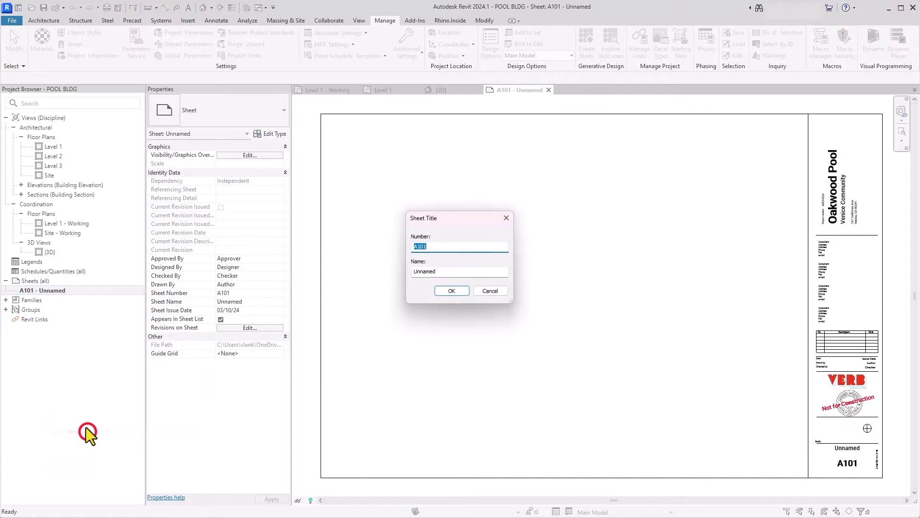
{"action": "double_click", "coordinate": [452, 273]}
{"action": "type", "text": "Overa"}
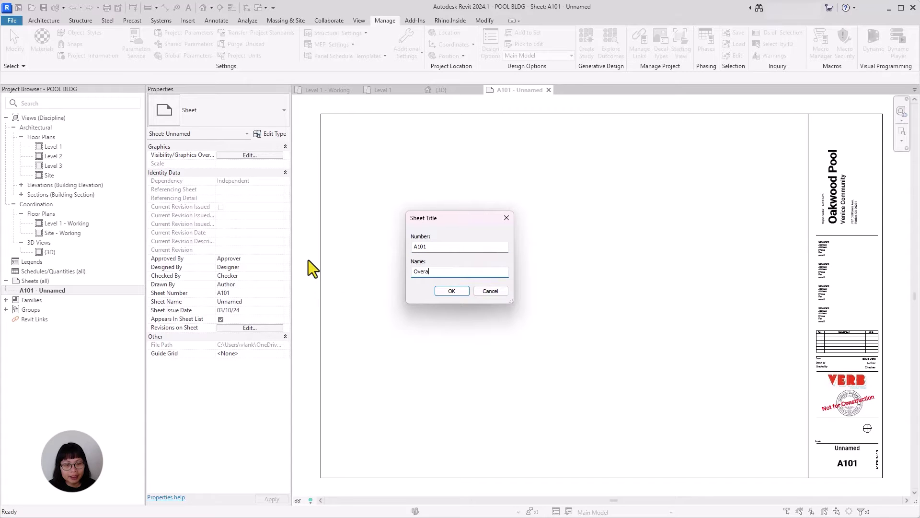
{"action": "type", "text": "ll Flo"}
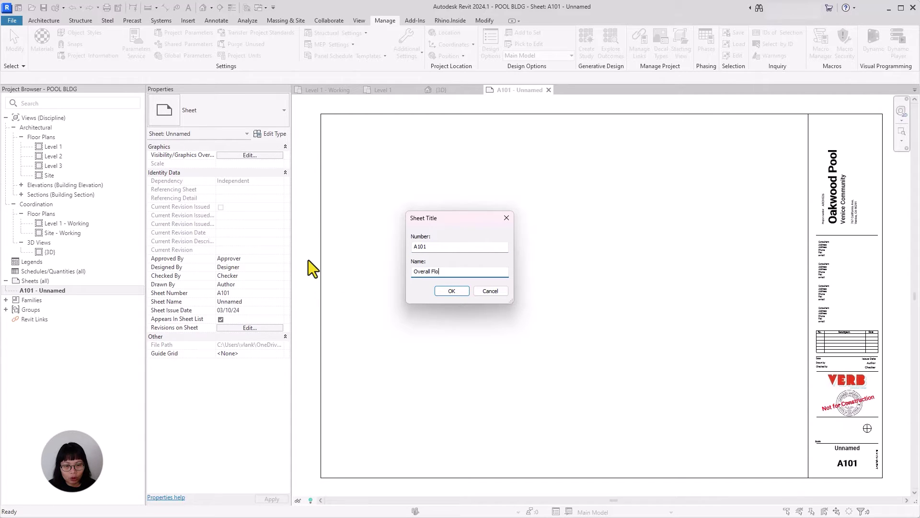
{"action": "type", "text": "or Plan"}
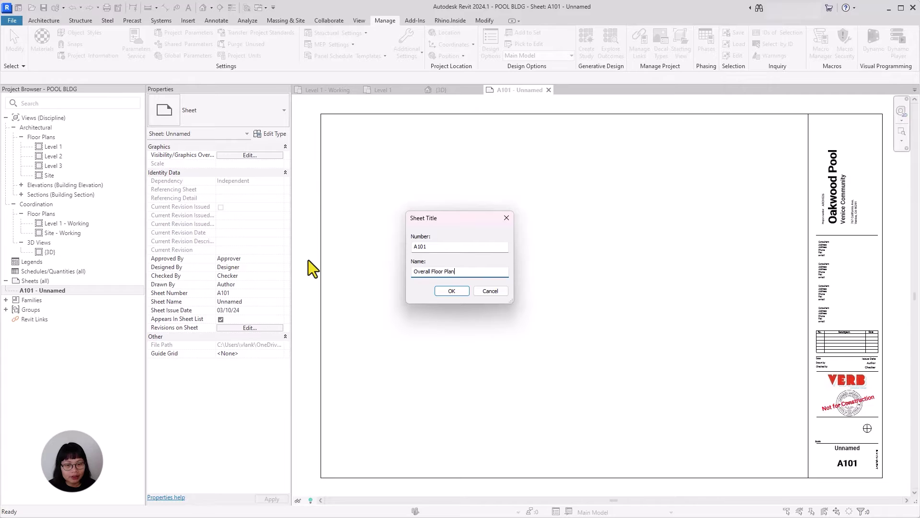
{"action": "left_click", "coordinate": [438, 290]}
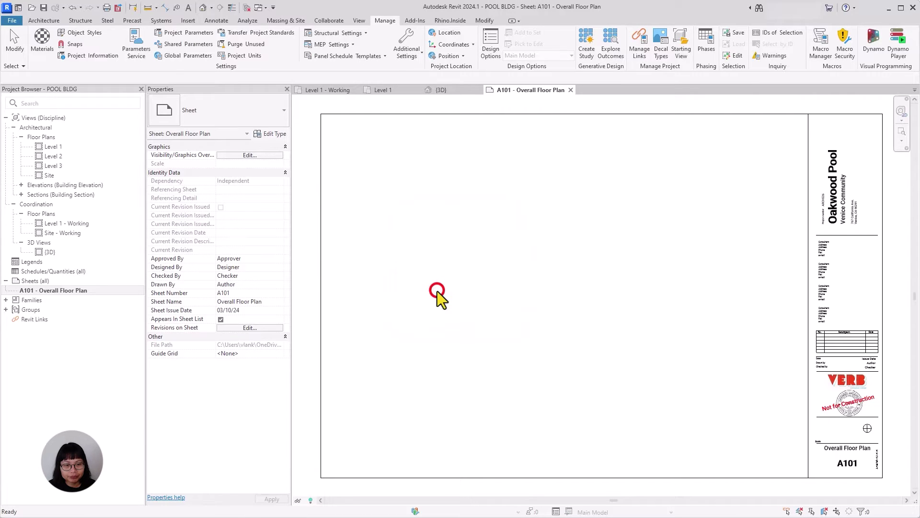
Drop the Level 1 plan onto sheet A101 and turn off Crop Region Visible
{"action": "left_click", "coordinate": [496, 390]}
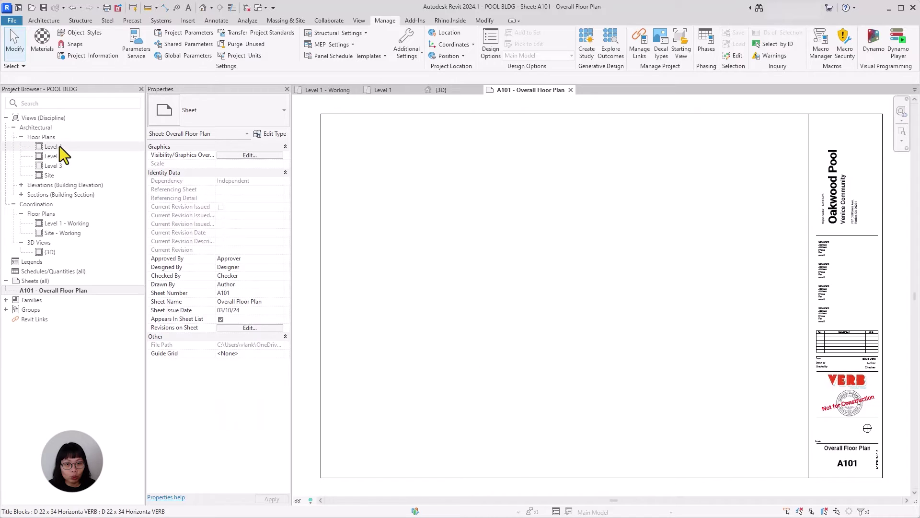
{"action": "left_click_drag", "start_coordinate": [73, 146], "coordinate": [549, 318]}
{"action": "left_click", "coordinate": [564, 326]}
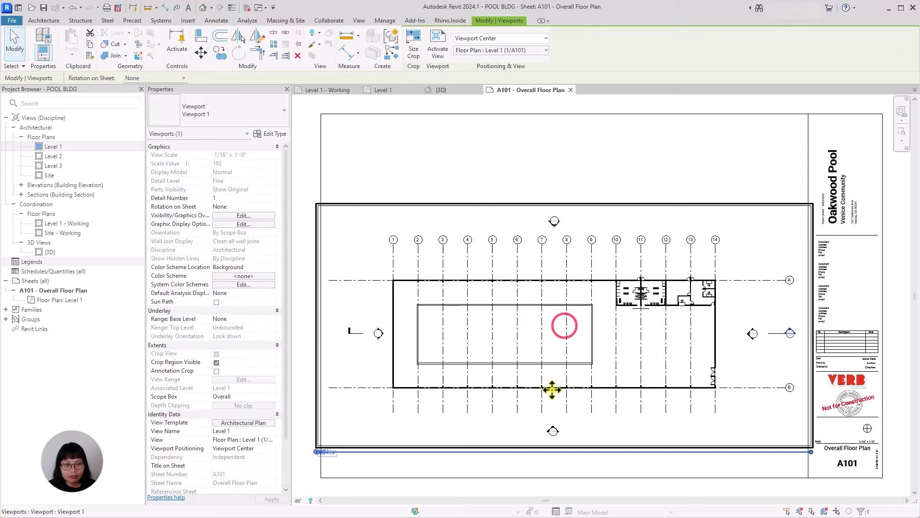
{"action": "left_click", "coordinate": [504, 362]}
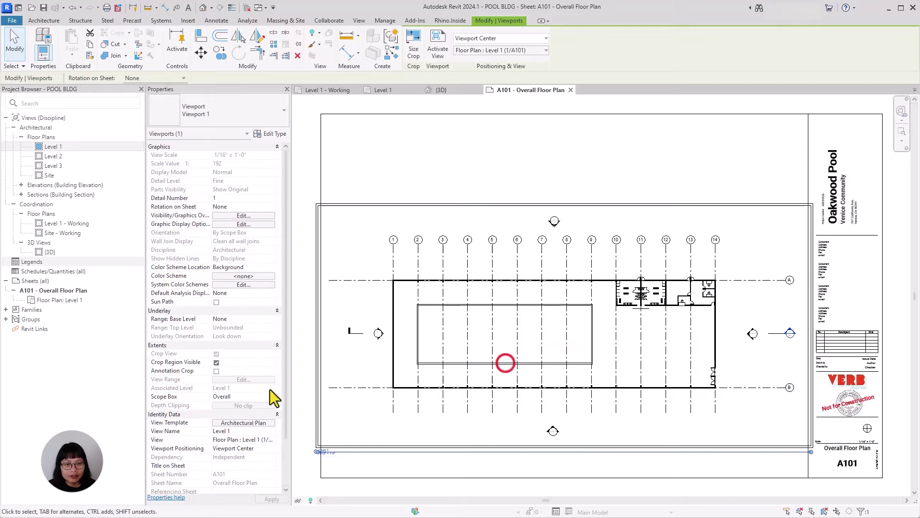
{"action": "left_click", "coordinate": [216, 363]}
{"action": "left_click", "coordinate": [460, 164]}
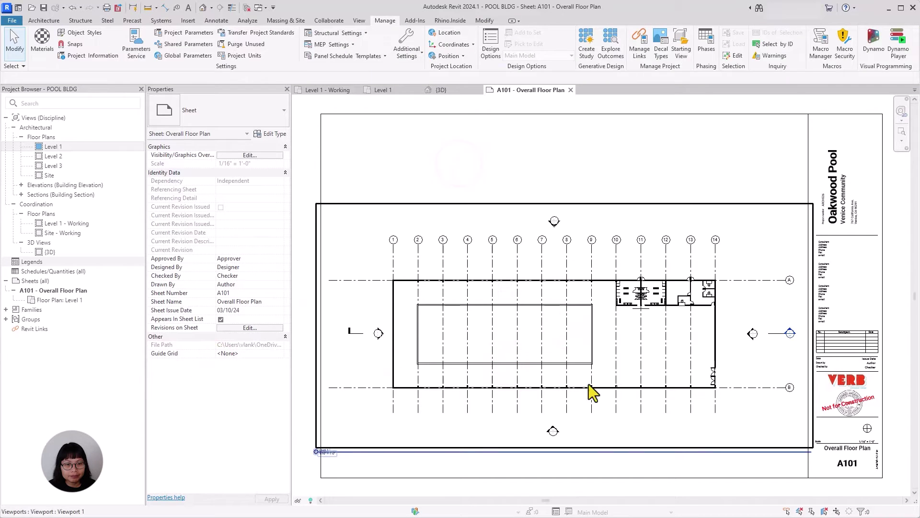
Center the Level 1 viewport in the title block and activate it
{"action": "left_click", "coordinate": [652, 453]}
{"action": "mouse_move", "coordinate": [616, 454]}
{"action": "left_mouse_down"}
{"action": "mouse_move", "coordinate": [694, 466]}
{"action": "mouse_move", "coordinate": [690, 437]}
{"action": "mouse_move", "coordinate": [688, 454]}
{"action": "left_mouse_up"}
{"action": "left_click", "coordinate": [611, 353]}
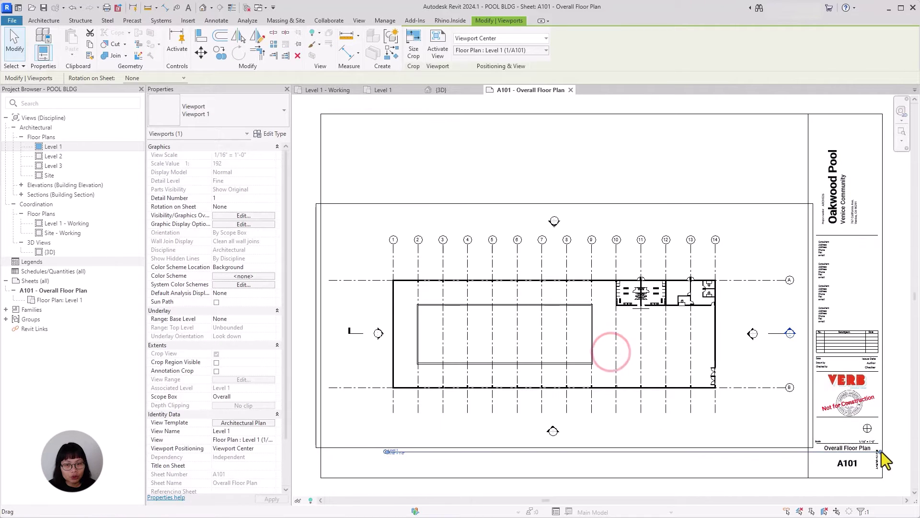
{"action": "left_click_drag", "start_coordinate": [880, 452], "coordinate": [711, 458]}
{"action": "left_click", "coordinate": [751, 466]}
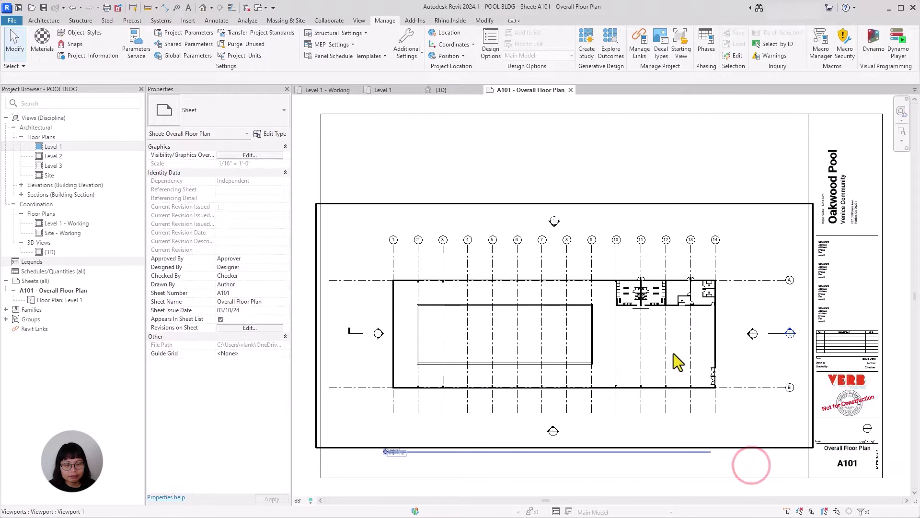
{"action": "left_click", "coordinate": [590, 341]}
{"action": "double_click", "coordinate": [591, 341]}
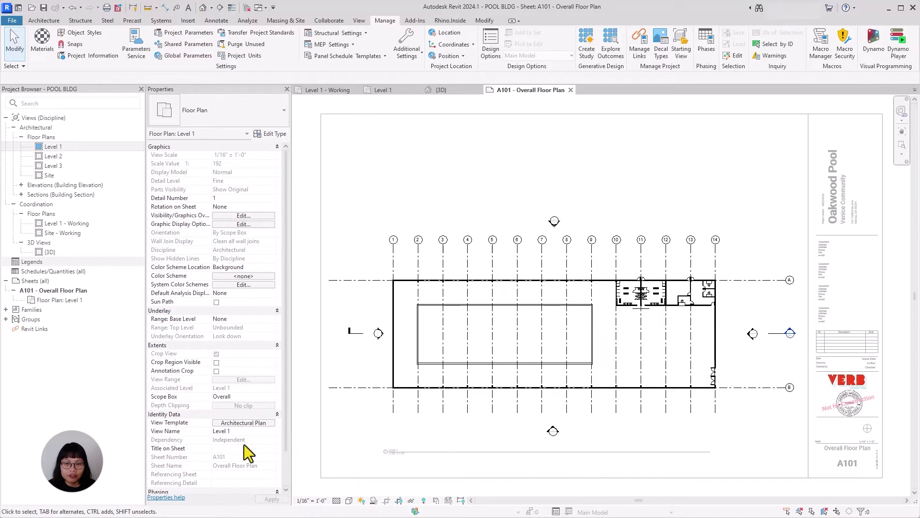
Dismiss the Architectural Plan template settings, then activate the Level 1 viewport and clear the selection
{"action": "left_click", "coordinate": [260, 422]}
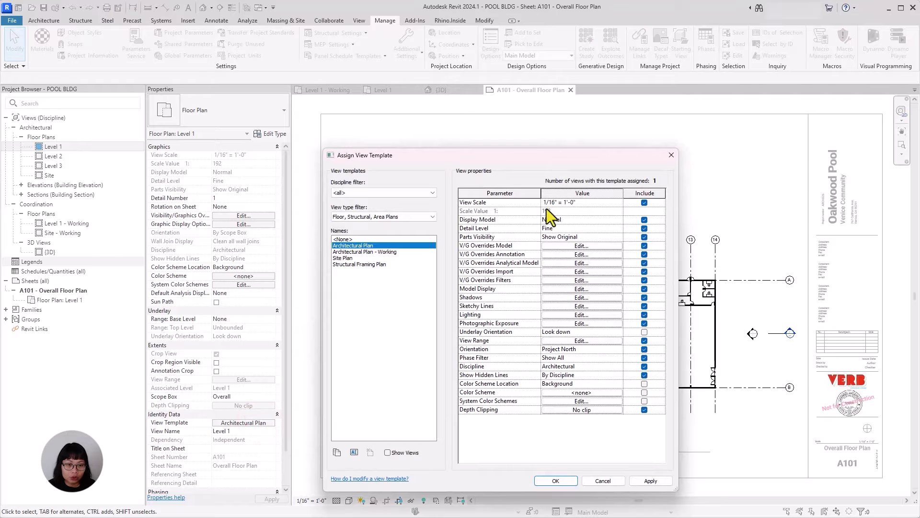
{"action": "left_click", "coordinate": [602, 480]}
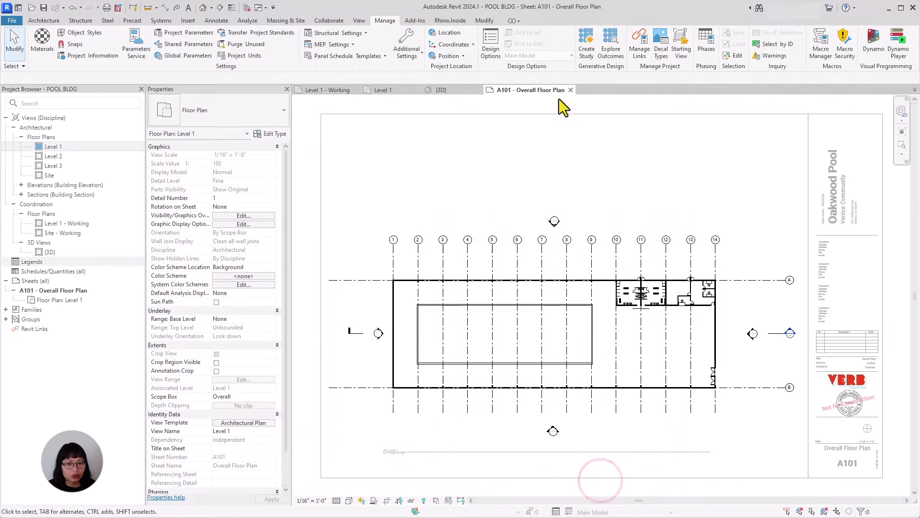
{"action": "left_click", "coordinate": [314, 166]}
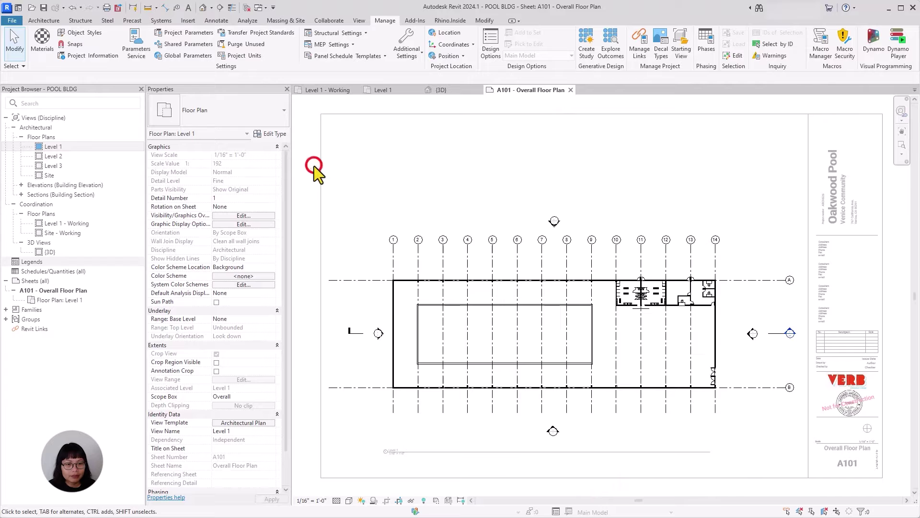
{"action": "double_click", "coordinate": [314, 191]}
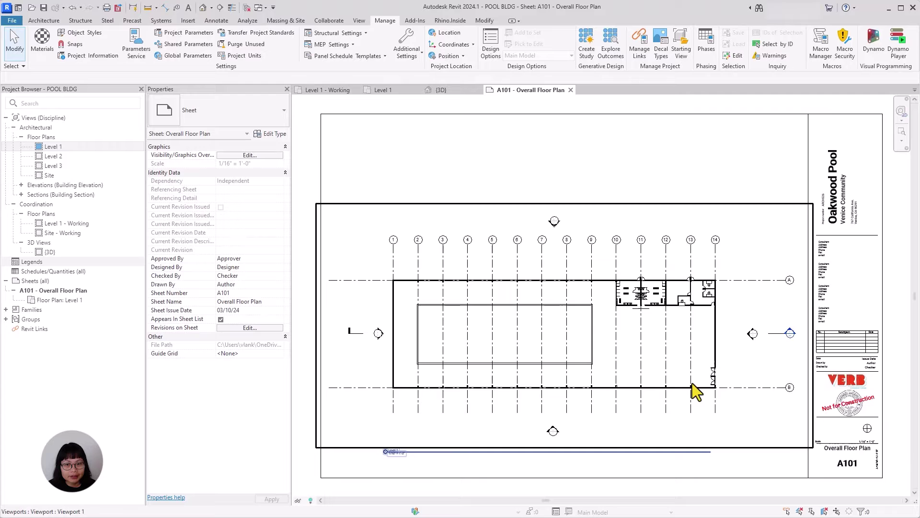
{"action": "double_click", "coordinate": [654, 379]}
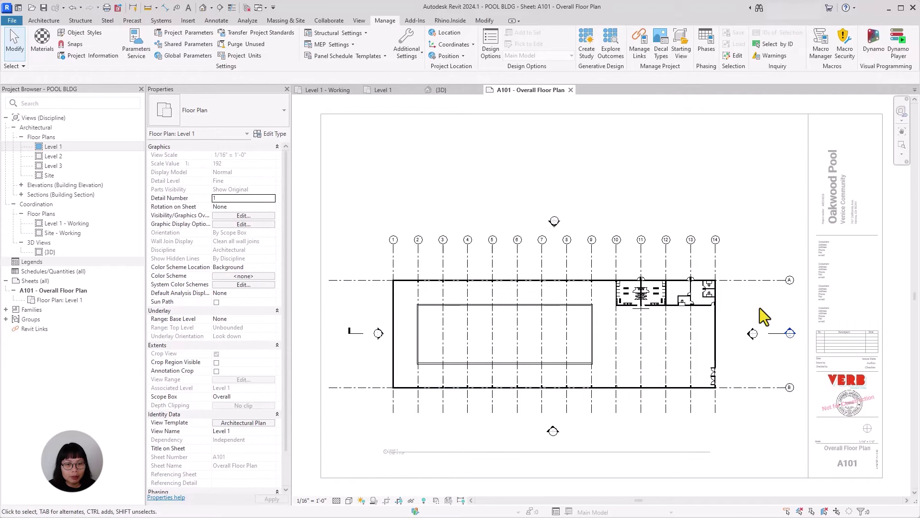
{"action": "left_click", "coordinate": [625, 334]}
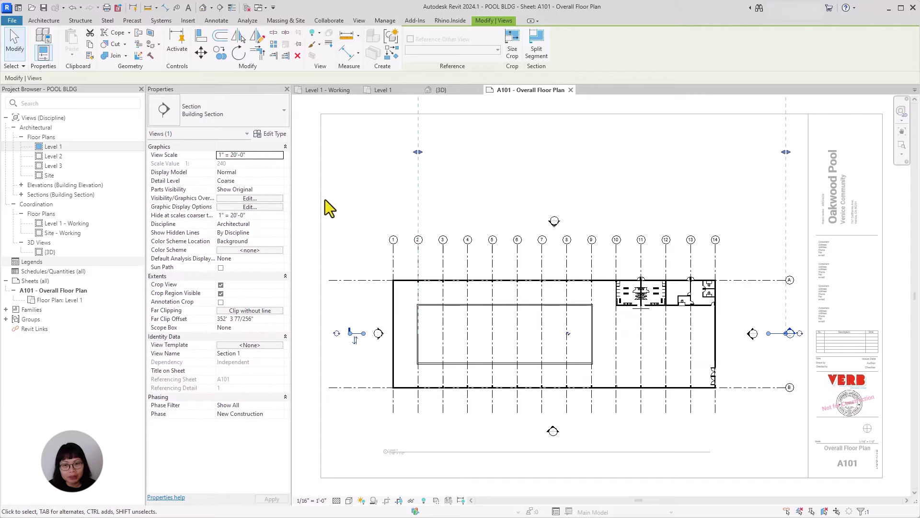
{"action": "left_click", "coordinate": [303, 217]}
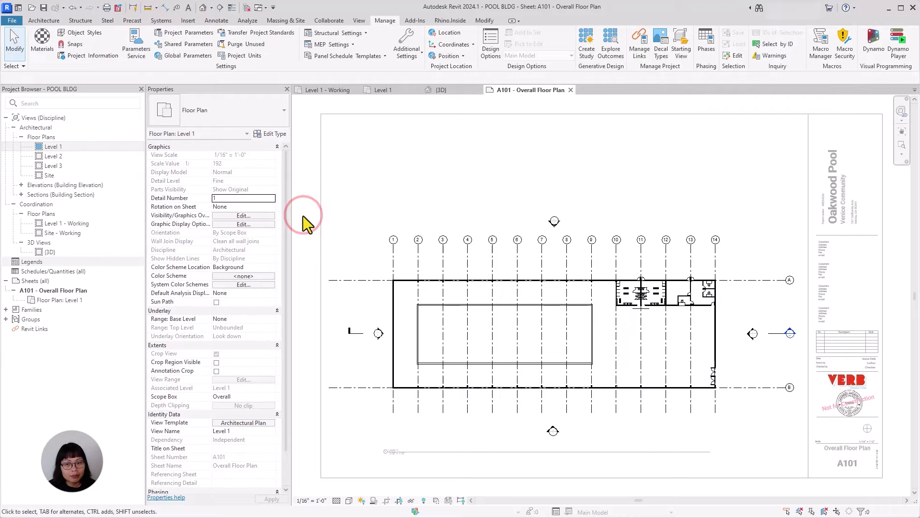
Open the Level 1 floor plan and bring up its Architectural Plan view template settings
{"action": "double_click", "coordinate": [87, 147]}
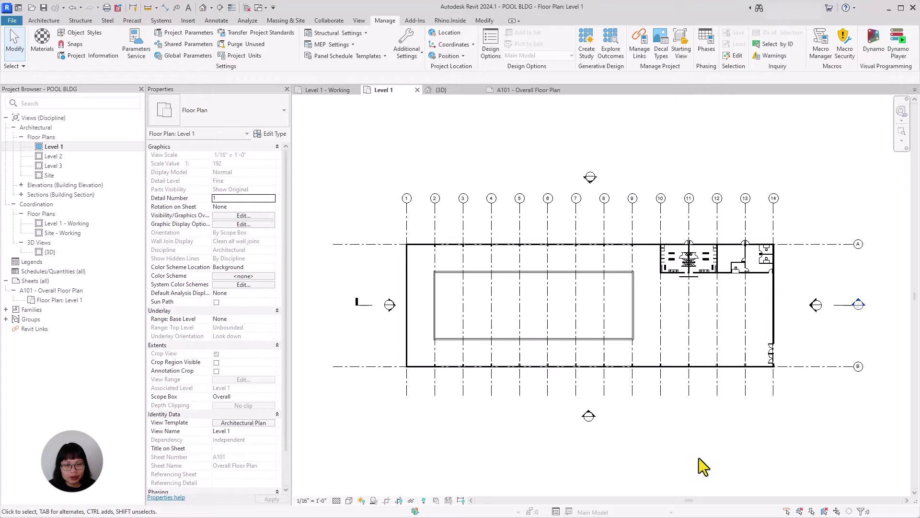
{"action": "left_click", "coordinate": [241, 423]}
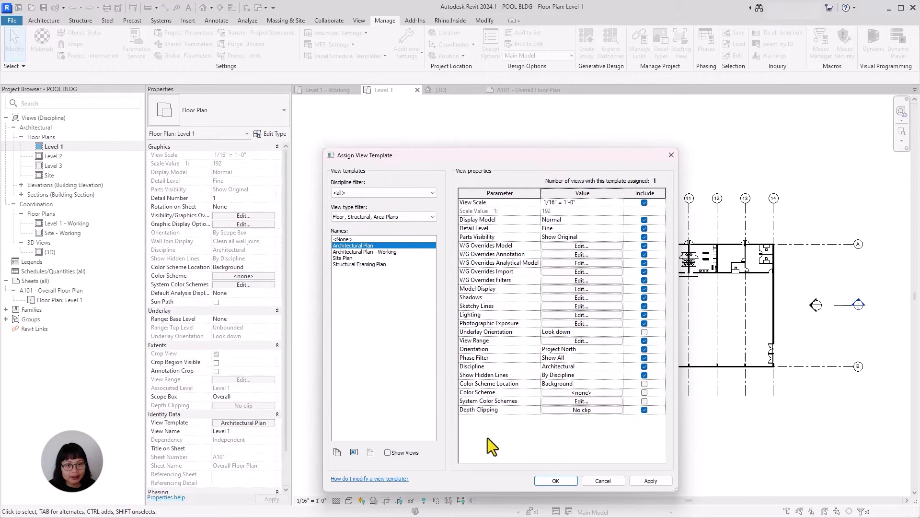
{"action": "left_click_drag", "start_coordinate": [608, 159], "coordinate": [655, 131]}
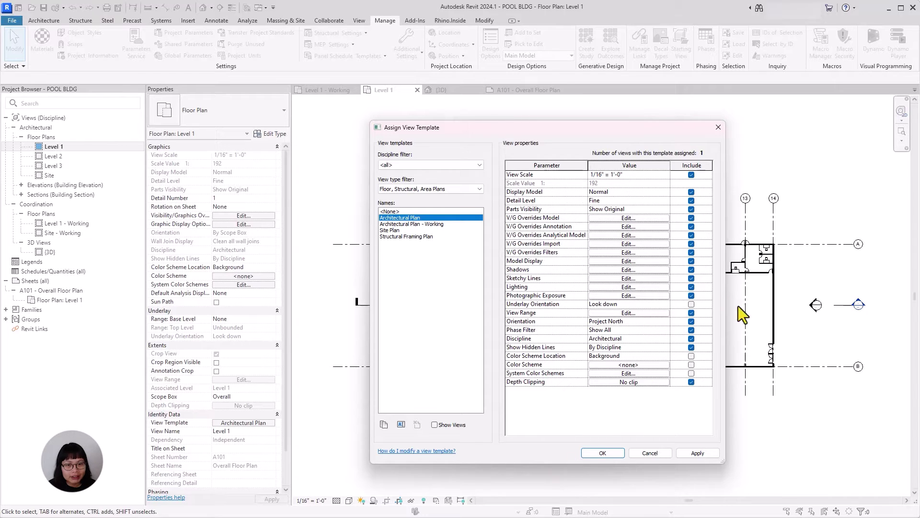
In the template's V/G model overrides, set the Walls cut pattern foreground to Solid fill
{"action": "left_click", "coordinate": [645, 219]}
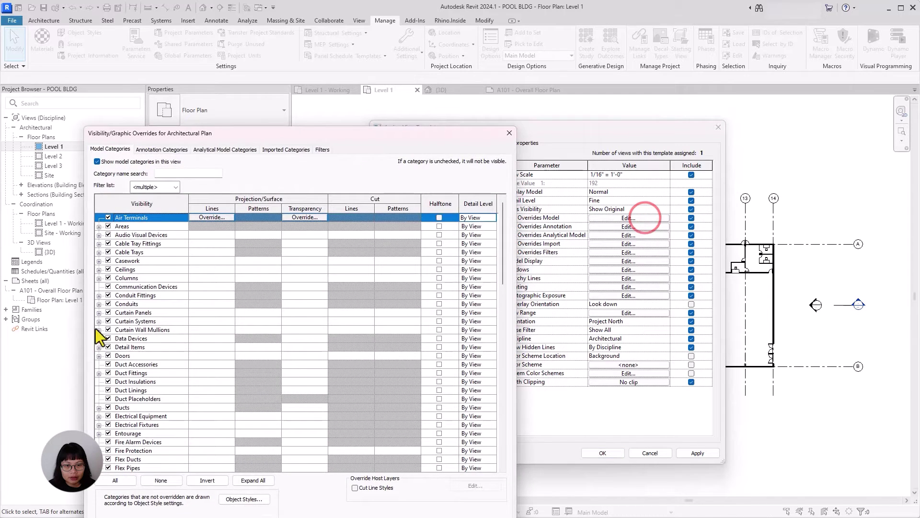
{"action": "left_click_drag", "start_coordinate": [341, 137], "coordinate": [440, 74]}
{"action": "scroll", "coordinate": [287, 307], "scroll_direction": "down", "scroll_amount": 5}
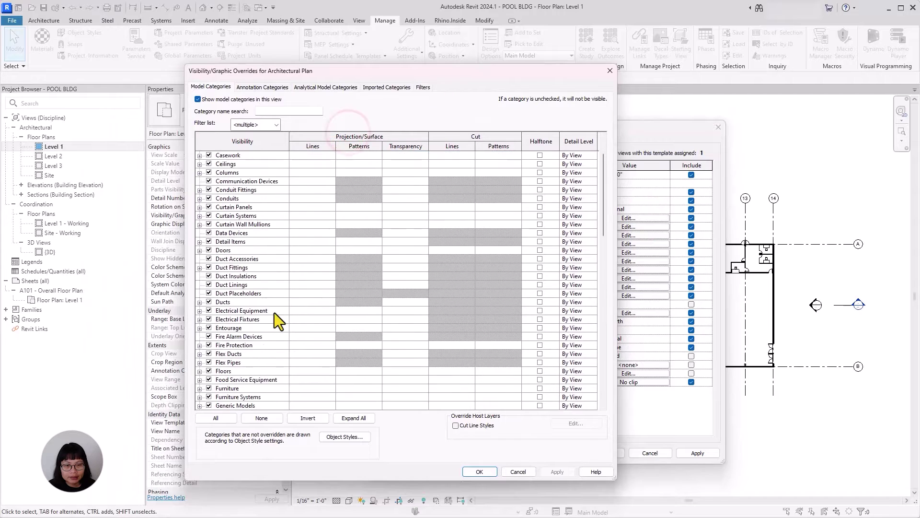
{"action": "scroll", "coordinate": [274, 313], "scroll_direction": "down", "scroll_amount": 10}
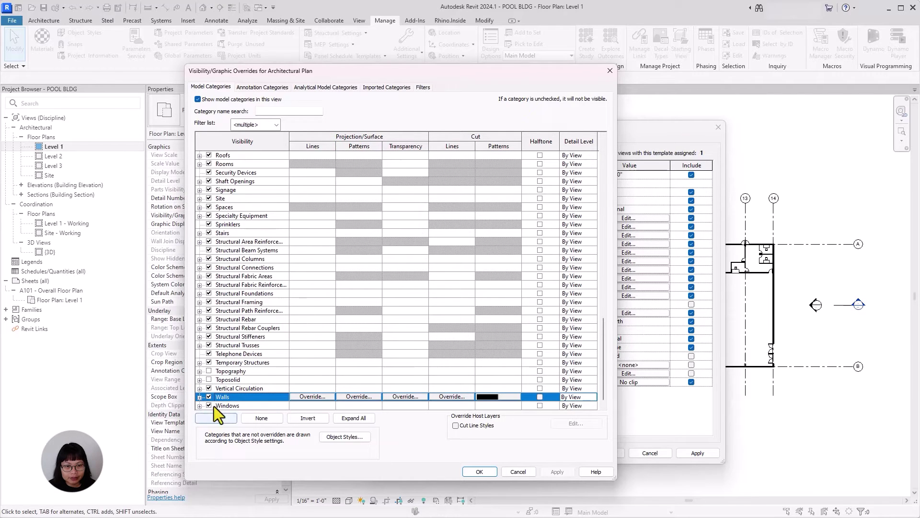
{"action": "left_click", "coordinate": [507, 398]}
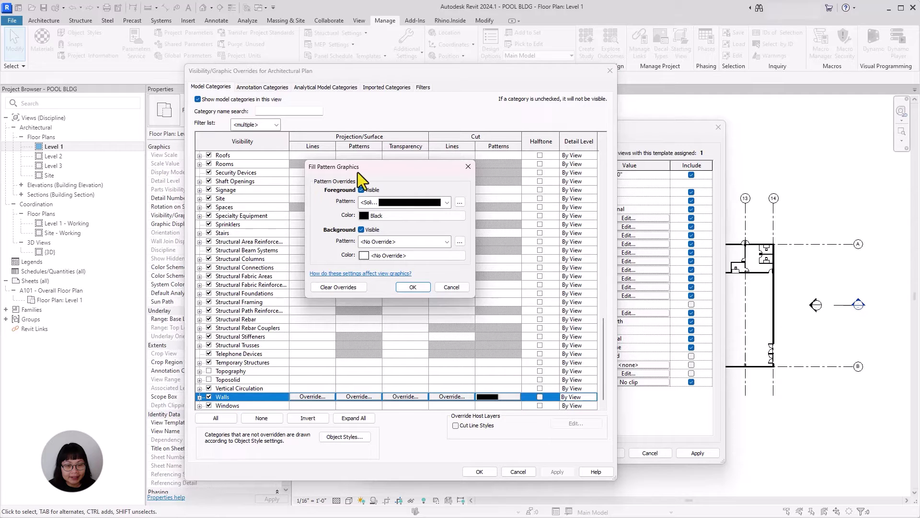
{"action": "left_click", "coordinate": [446, 203]}
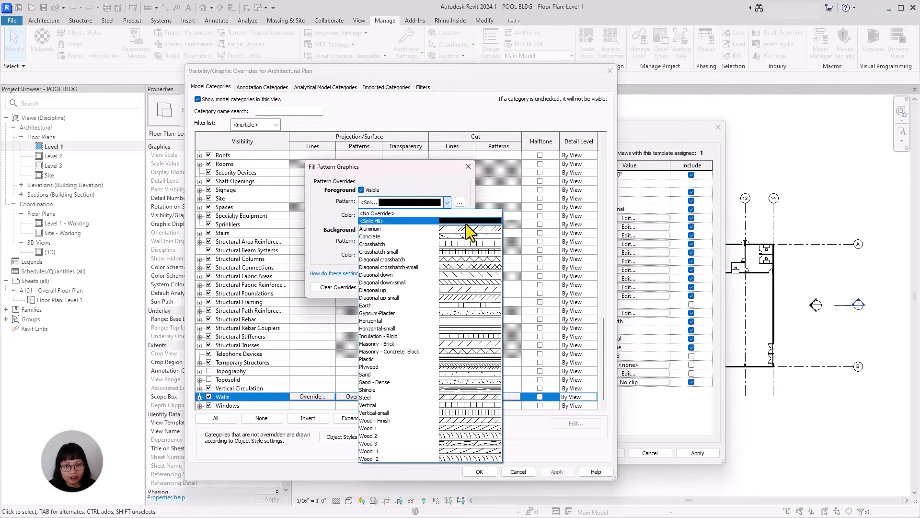
{"action": "left_click", "coordinate": [466, 224]}
Make the wall cut fill colour Black and apply the override to the template
{"action": "left_click", "coordinate": [386, 214]}
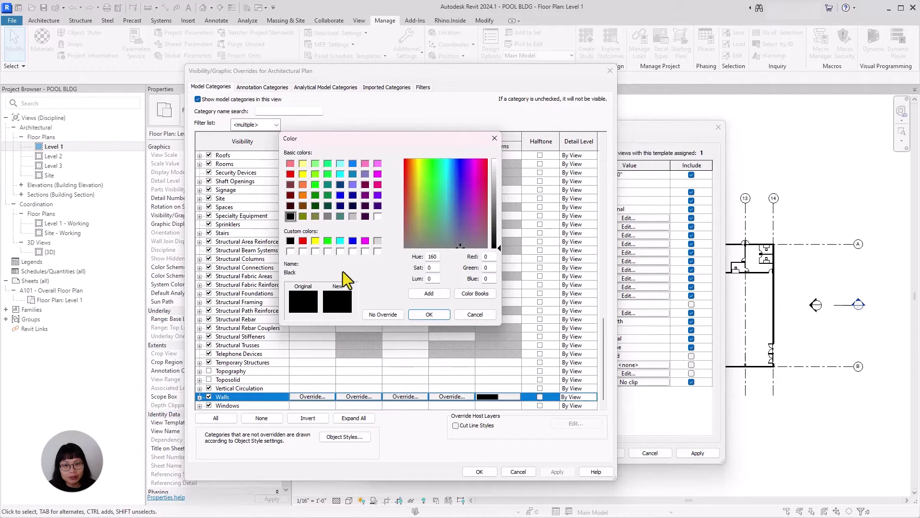
{"action": "left_click", "coordinate": [291, 241]}
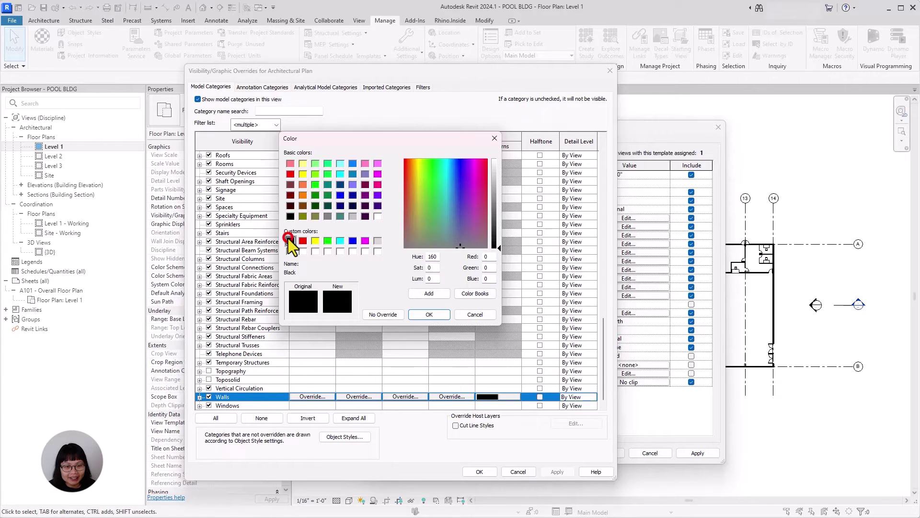
{"action": "left_click", "coordinate": [430, 315]}
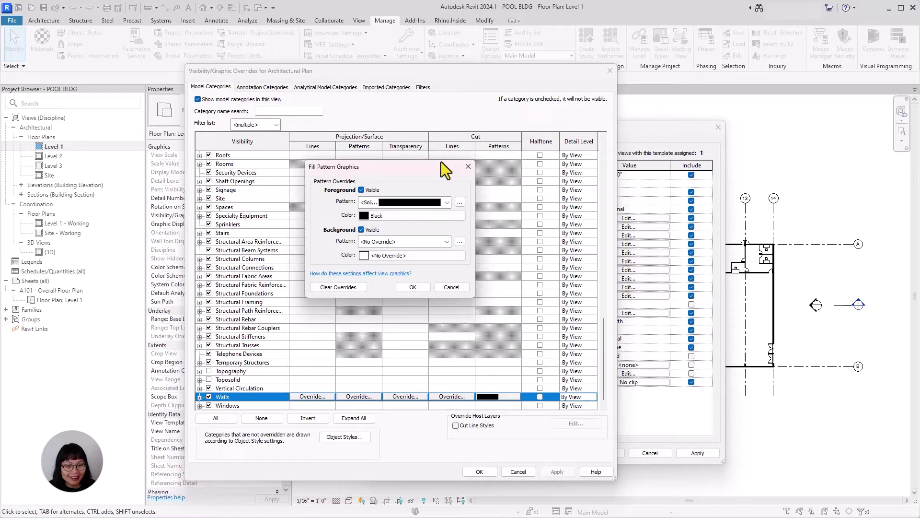
{"action": "left_click", "coordinate": [424, 288]}
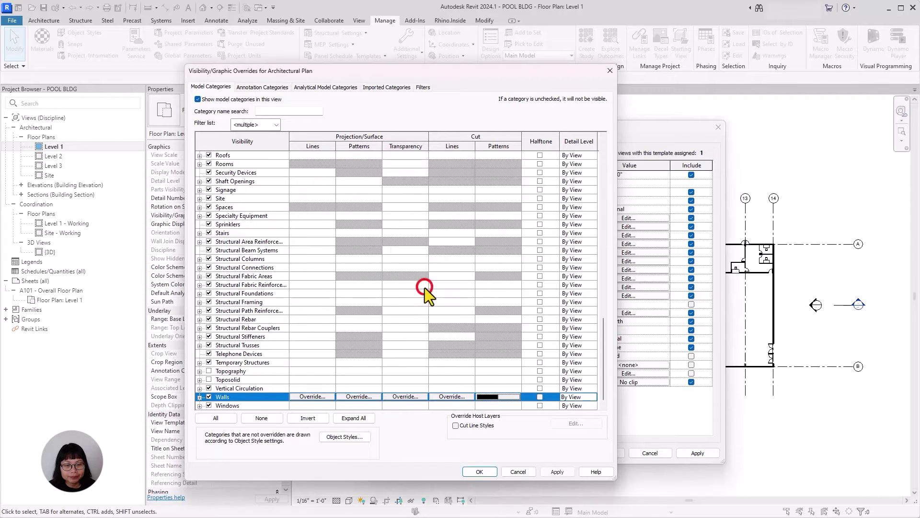
{"action": "left_click", "coordinate": [454, 396]}
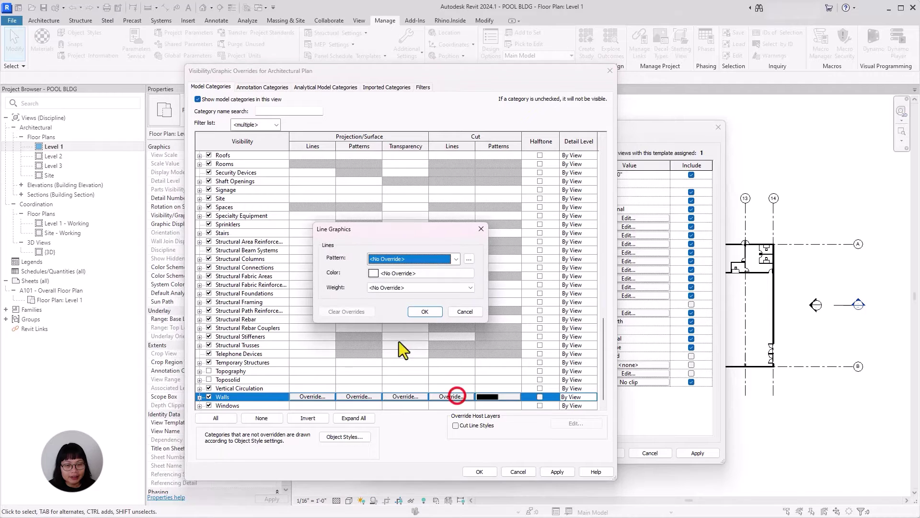
{"action": "left_click", "coordinate": [480, 228]}
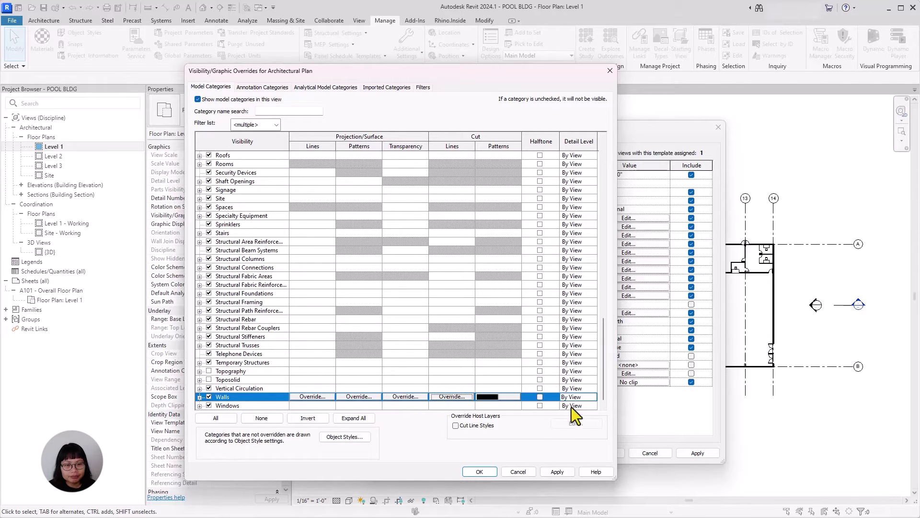
{"action": "left_click", "coordinate": [560, 472]}
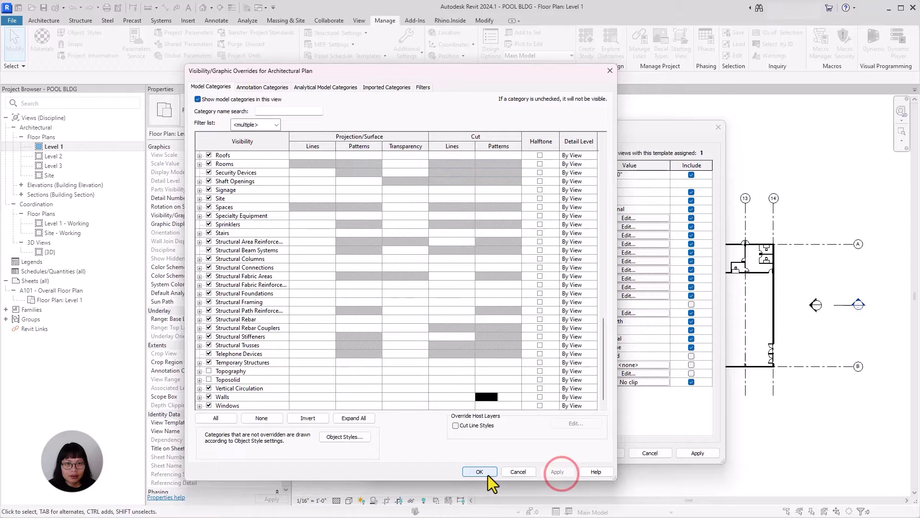
Apply the updated Architectural Plan template to Level 1 and close the dialogs
{"action": "left_click", "coordinate": [488, 475]}
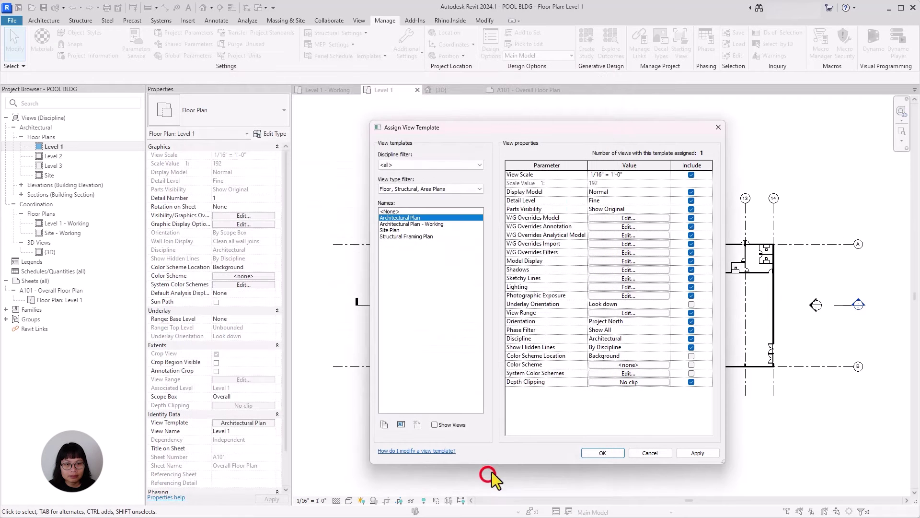
{"action": "left_click", "coordinate": [698, 453]}
{"action": "left_click", "coordinate": [602, 453]}
{"action": "left_click", "coordinate": [784, 449]}
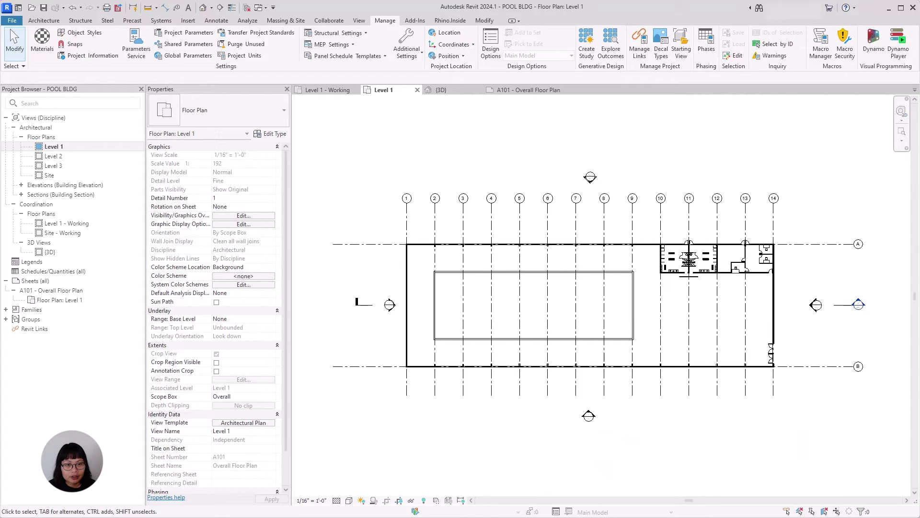
Zoom in to check the solid black restroom walls, then return to Level 1 - Working
{"action": "scroll", "coordinate": [712, 262], "scroll_direction": "up", "scroll_amount": 3}
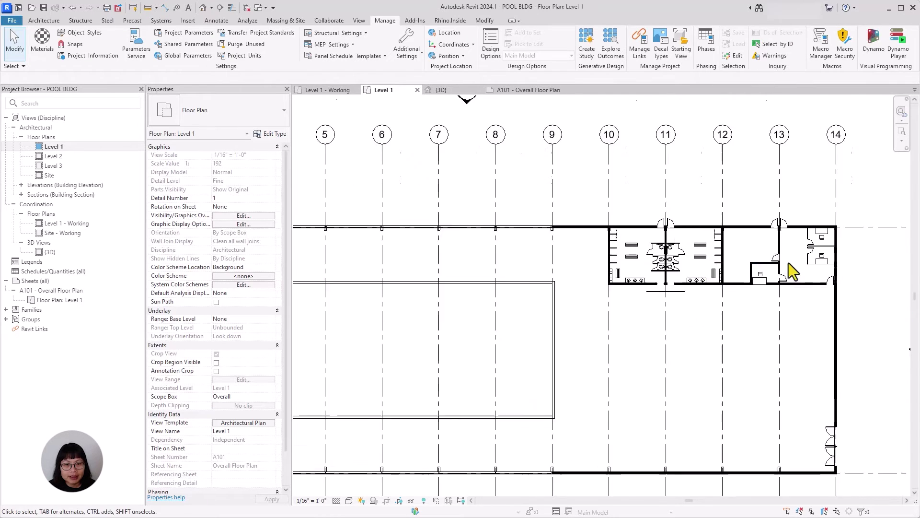
{"action": "scroll", "coordinate": [793, 271], "scroll_direction": "up", "scroll_amount": 2}
{"action": "middle_click_drag", "start_coordinate": [896, 364], "coordinate": [800, 443]}
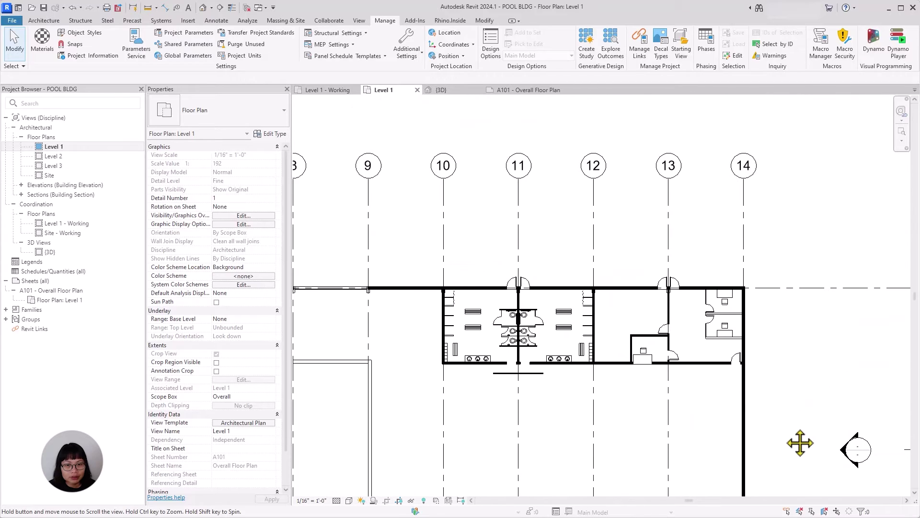
{"action": "scroll", "coordinate": [491, 343], "scroll_direction": "up", "scroll_amount": 1}
{"action": "scroll", "coordinate": [559, 386], "scroll_direction": "up", "scroll_amount": 2}
{"action": "middle_click_drag", "start_coordinate": [570, 398], "coordinate": [649, 446]}
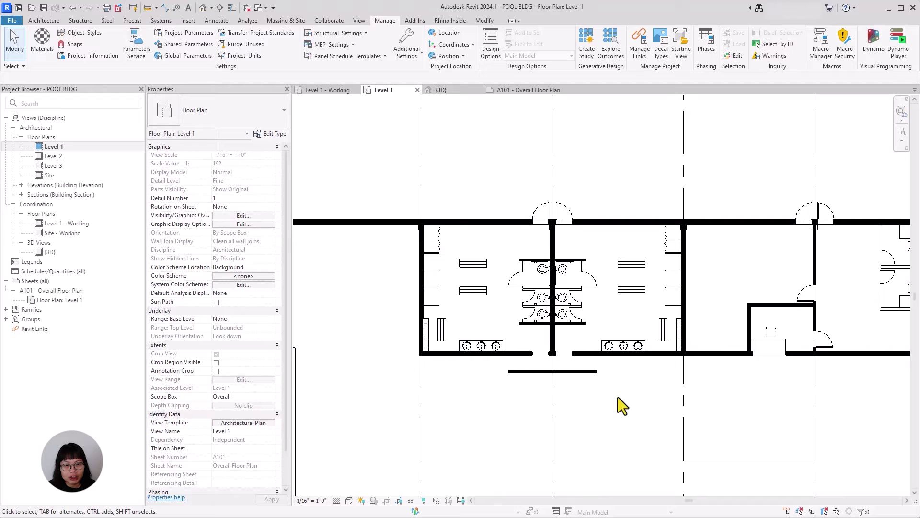
{"action": "scroll", "coordinate": [636, 426], "scroll_direction": "down", "scroll_amount": 1}
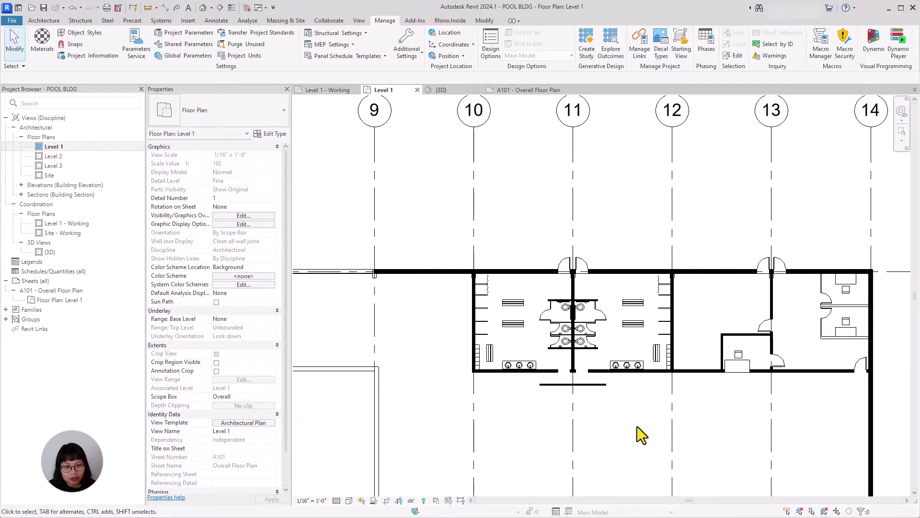
{"action": "left_click", "coordinate": [339, 90]}
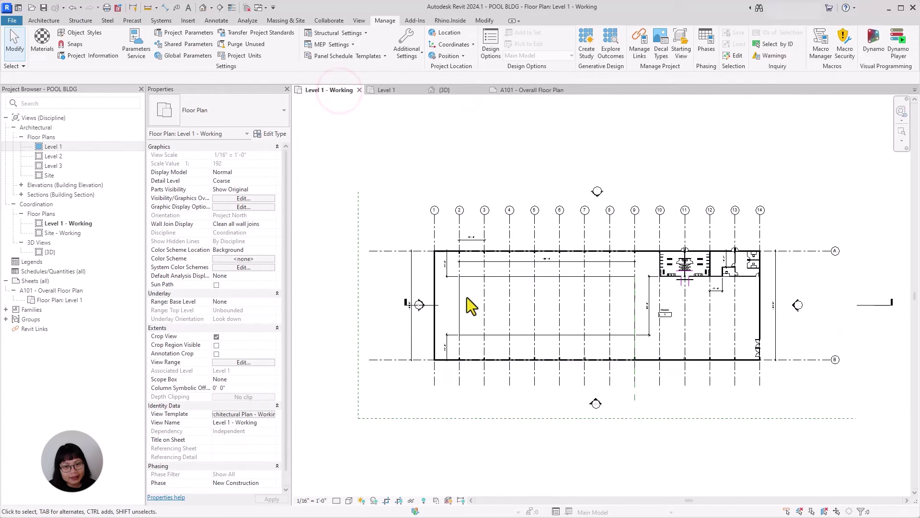
Select the floor slab and pan the plan to see the full floor
{"action": "left_click", "coordinate": [625, 332]}
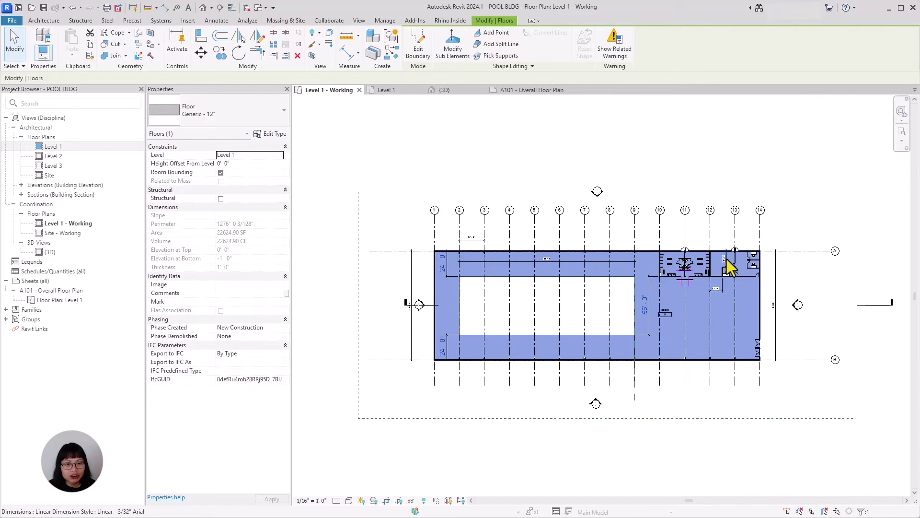
{"action": "scroll", "coordinate": [725, 268], "scroll_direction": "up", "scroll_amount": 5}
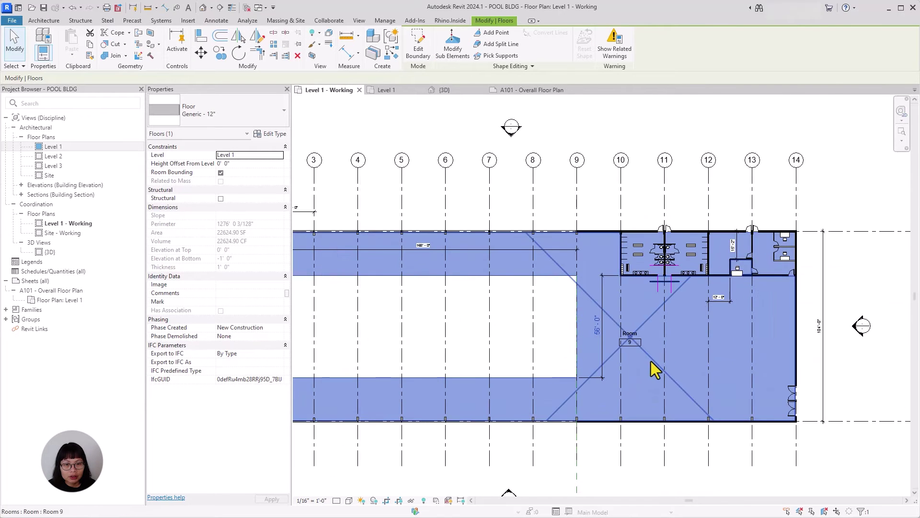
{"action": "middle_click_drag", "start_coordinate": [653, 369], "coordinate": [746, 384]}
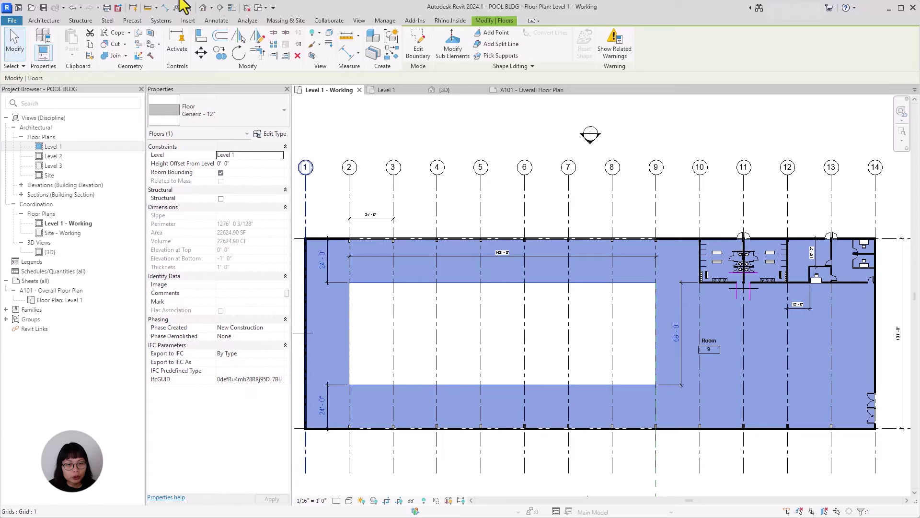
{"action": "left_click", "coordinate": [481, 21]}
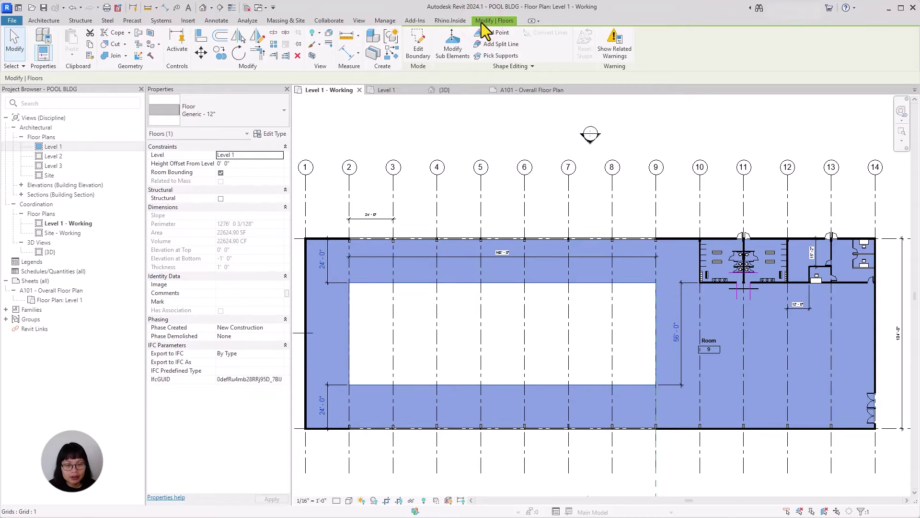
{"action": "left_click", "coordinate": [480, 119]}
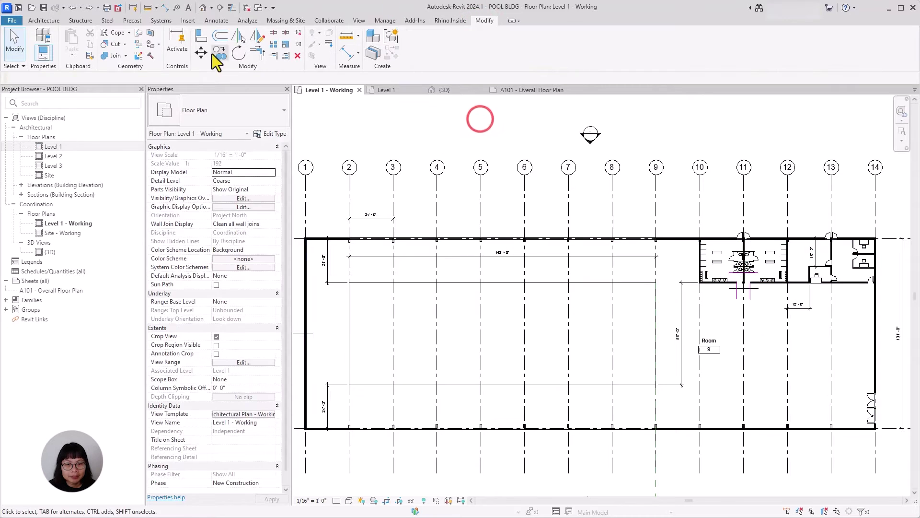
Split the floor face with a rectangle around the restroom block, then select the 3D section box
{"action": "left_click", "coordinate": [149, 34]}
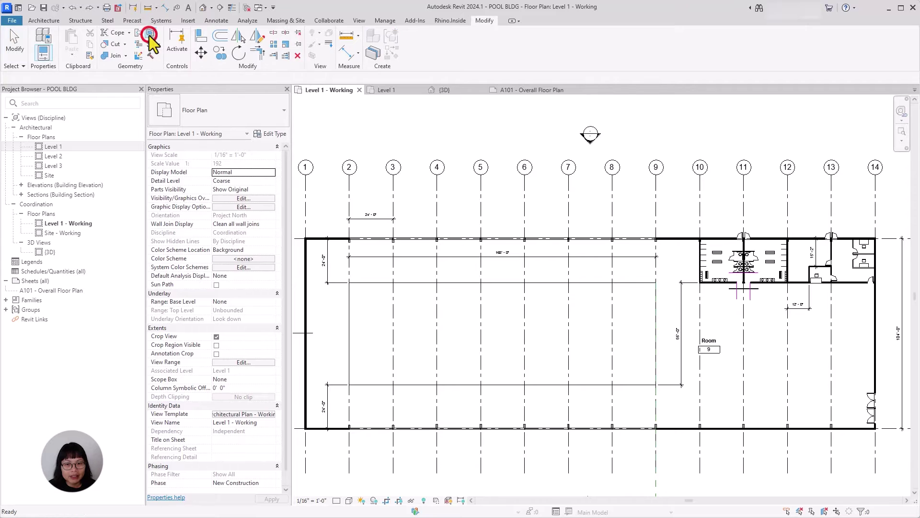
{"action": "left_click", "coordinate": [643, 282]}
{"action": "middle_click_drag", "start_coordinate": [817, 379], "coordinate": [696, 367]}
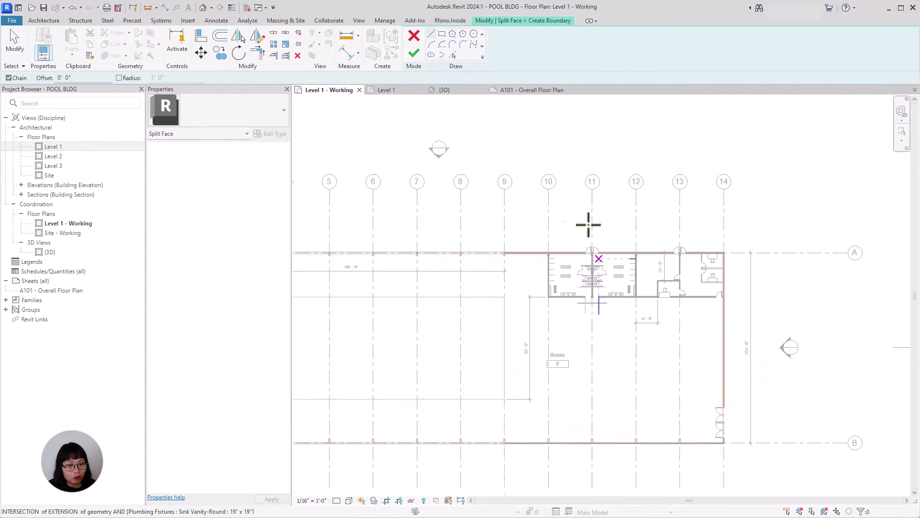
{"action": "scroll", "coordinate": [589, 235], "scroll_direction": "up", "scroll_amount": 5}
{"action": "left_click", "coordinate": [441, 34]}
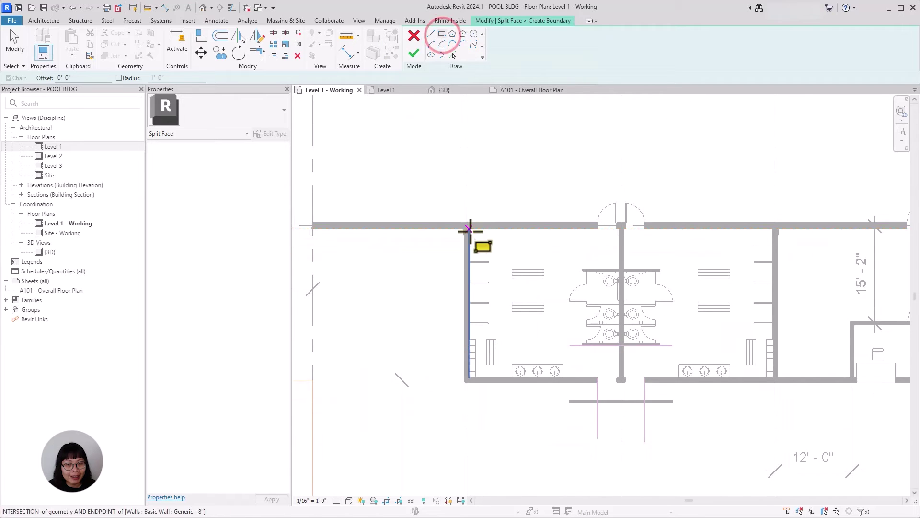
{"action": "left_click", "coordinate": [470, 230]}
{"action": "scroll", "coordinate": [772, 377], "scroll_direction": "up", "scroll_amount": 3}
{"action": "left_click", "coordinate": [772, 378]}
{"action": "scroll", "coordinate": [773, 377], "scroll_direction": "down", "scroll_amount": 5}
{"action": "left_click", "coordinate": [413, 53]}
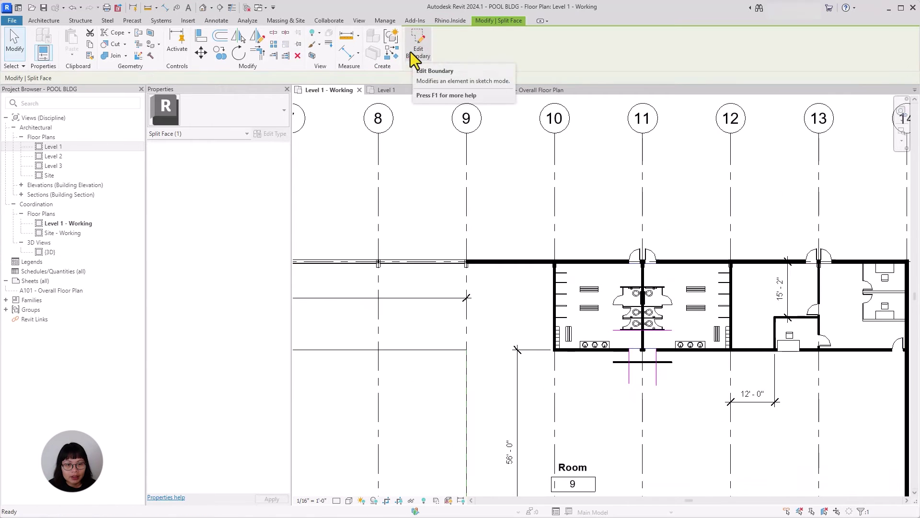
{"action": "left_click", "coordinate": [467, 90]}
{"action": "left_click", "coordinate": [733, 423]}
Lower the section box top to cut away the roof and reveal the restrooms
{"action": "scroll", "coordinate": [641, 328], "scroll_direction": "up", "scroll_amount": 3}
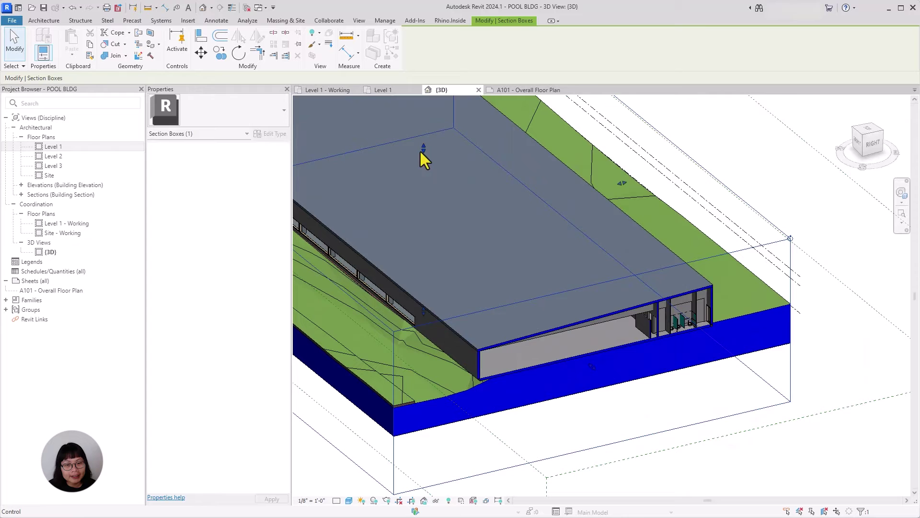
{"action": "left_click_drag", "start_coordinate": [421, 153], "coordinate": [663, 372]}
{"action": "scroll", "coordinate": [749, 343], "scroll_direction": "up", "scroll_amount": 3}
{"action": "key", "text": "Escape"}
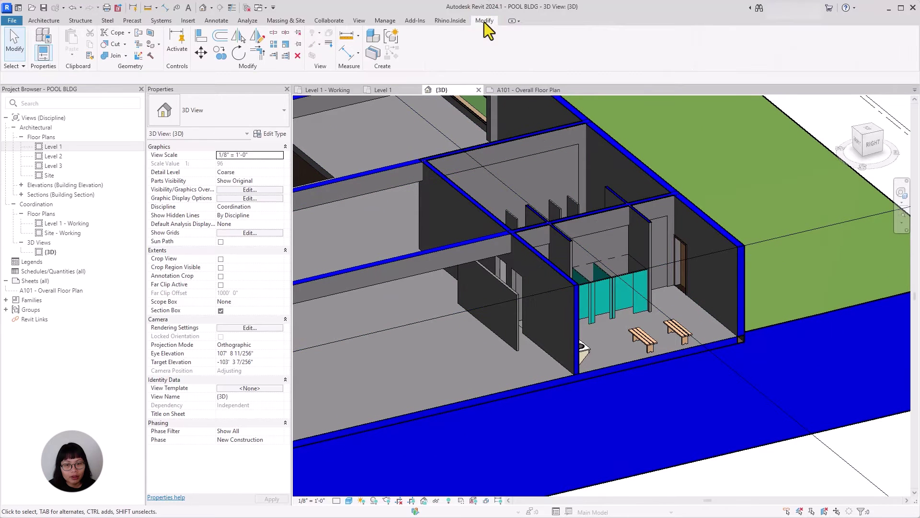
Paint the split restroom floor region with the Tile material
{"action": "left_click", "coordinate": [159, 44]}
{"action": "left_click", "coordinate": [187, 59]}
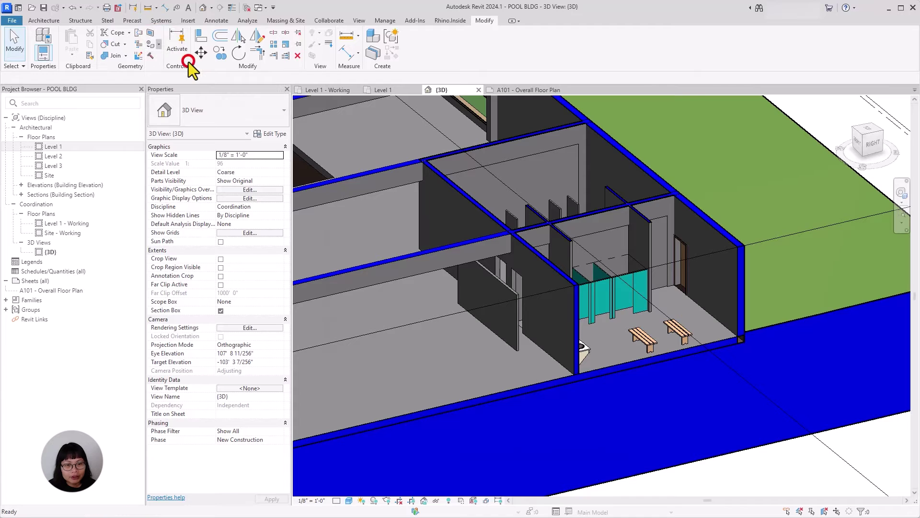
{"action": "left_click", "coordinate": [365, 44]}
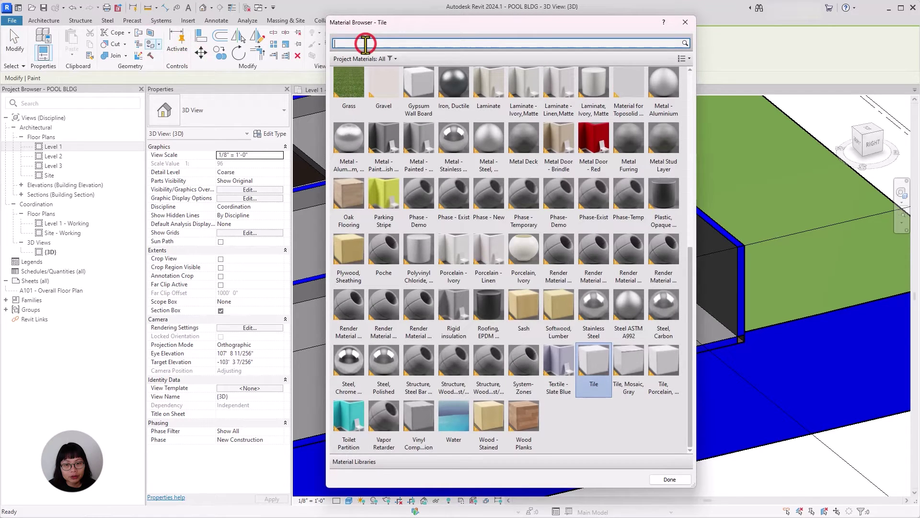
{"action": "type", "text": "tile"}
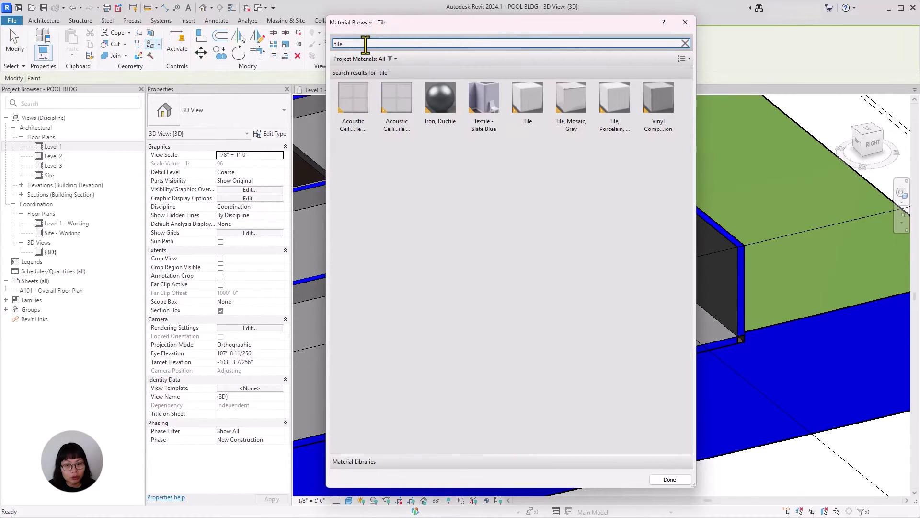
{"action": "left_click", "coordinate": [518, 98]}
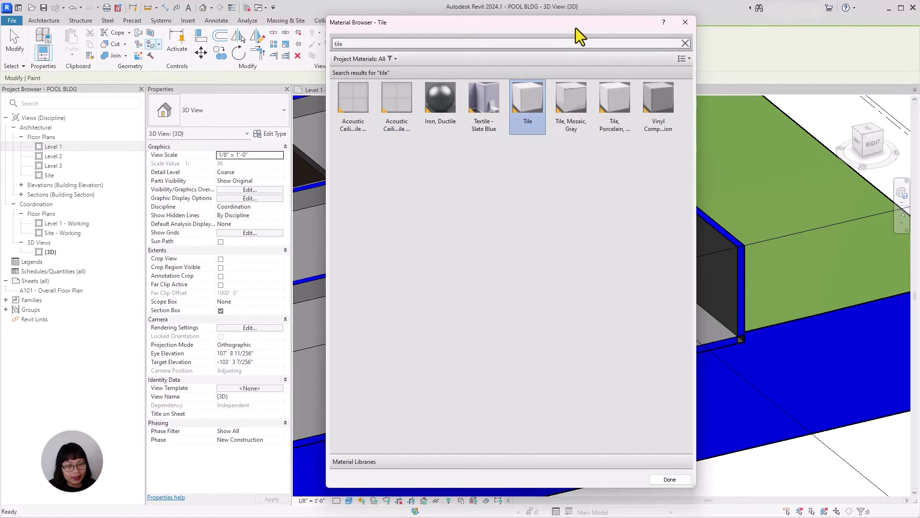
{"action": "left_click_drag", "start_coordinate": [576, 28], "coordinate": [321, 31]}
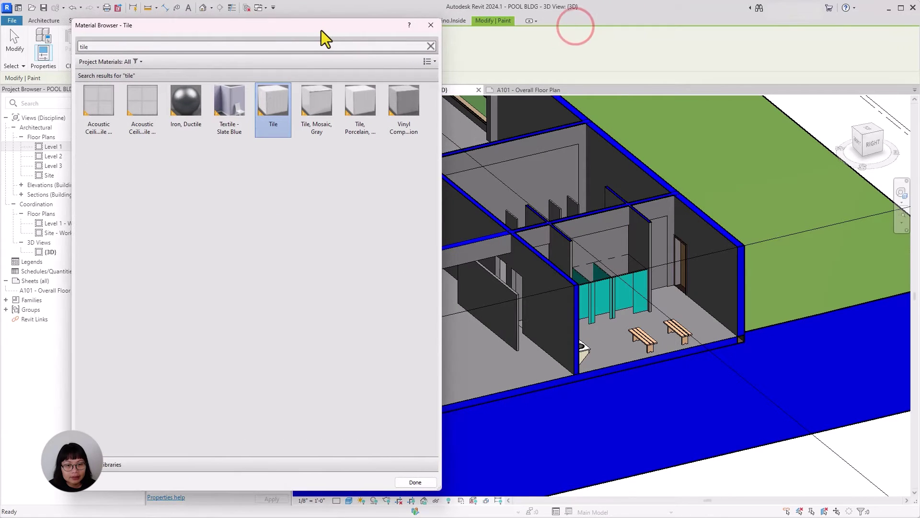
{"action": "left_click", "coordinate": [618, 358]}
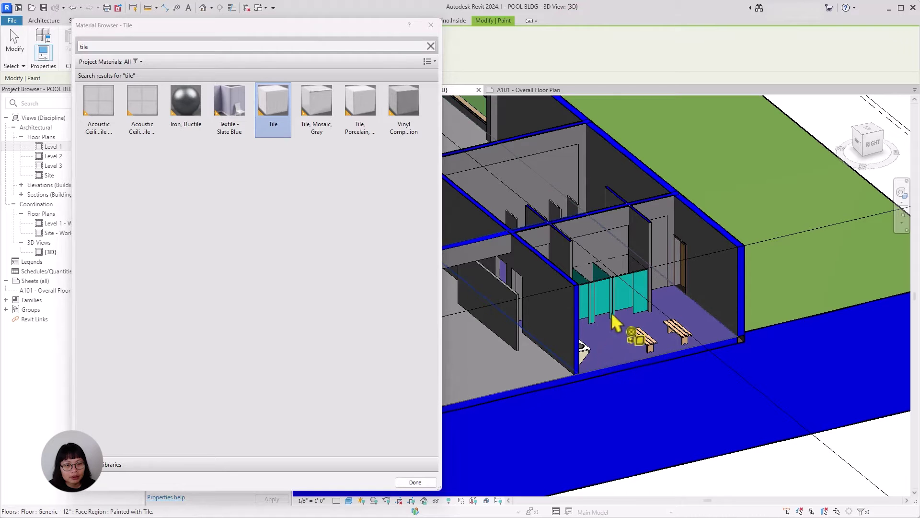
{"action": "left_click", "coordinate": [430, 483]}
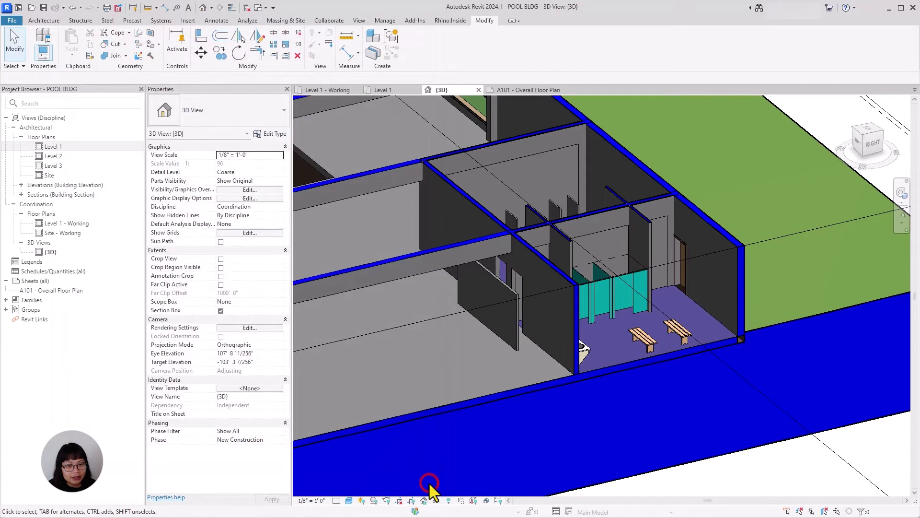
Switch to the Level 1 floor plan and select Tile in the Materials browser
{"action": "left_click", "coordinate": [343, 92]}
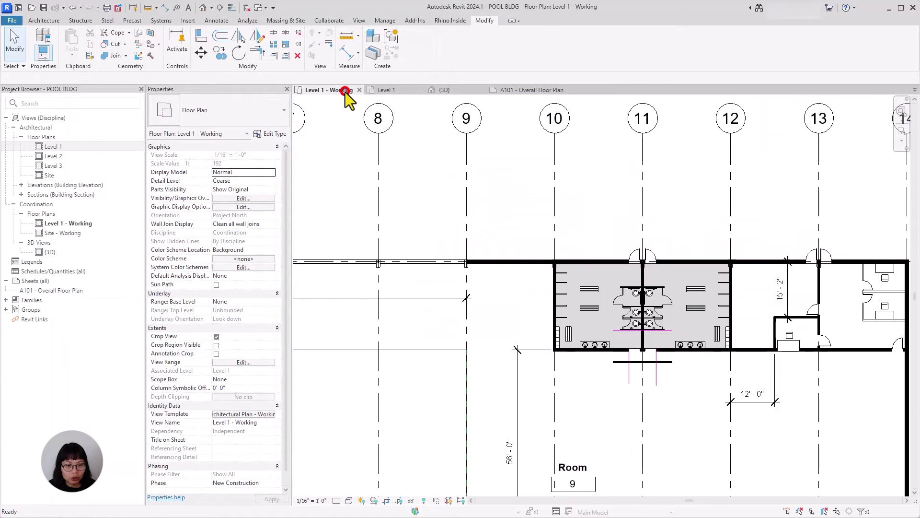
{"action": "key", "text": "ctrl+Tab"}
{"action": "left_click", "coordinate": [384, 20]}
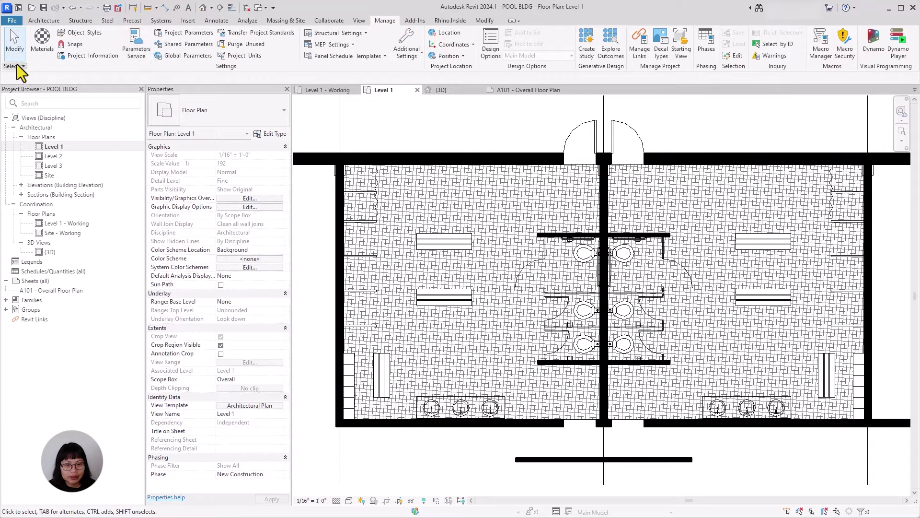
{"action": "left_click", "coordinate": [45, 35]}
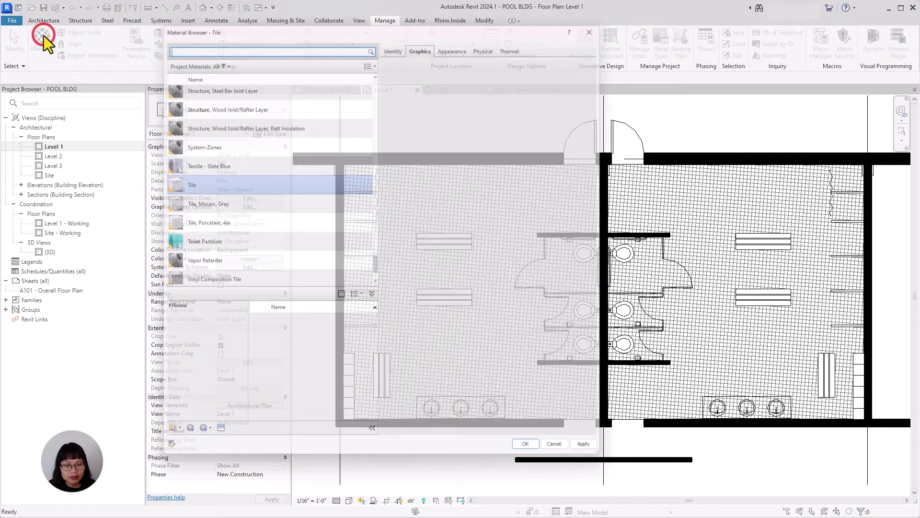
{"action": "left_click", "coordinate": [196, 187]}
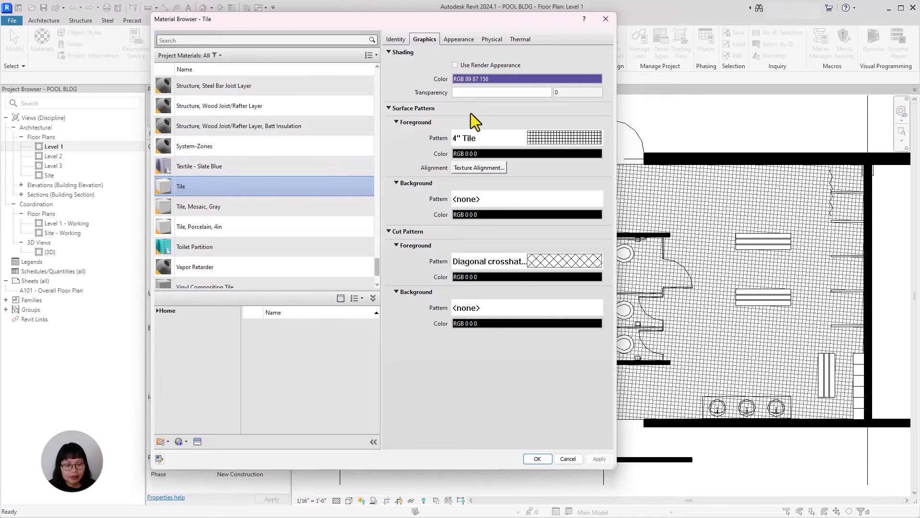
Choose the 8" Tile surface pattern and review its spacing settings
{"action": "left_click", "coordinate": [562, 139]}
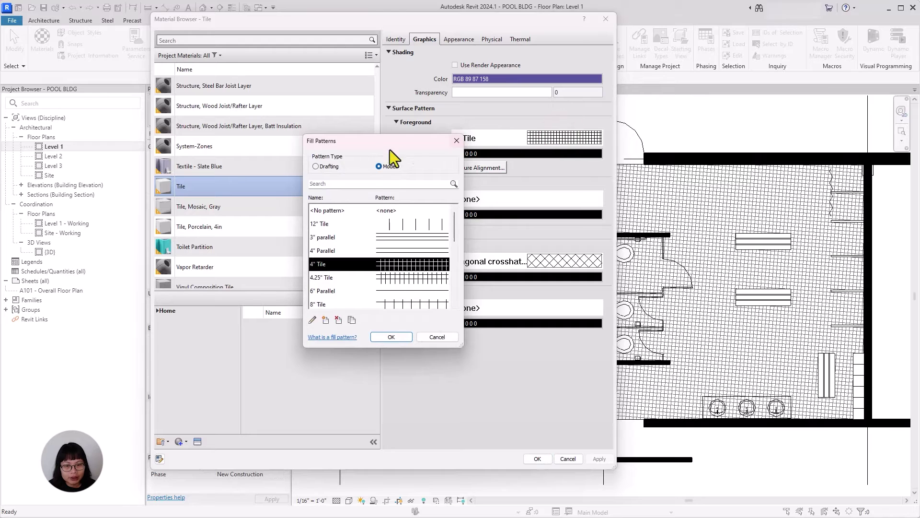
{"action": "scroll", "coordinate": [415, 308], "scroll_direction": "down", "scroll_amount": 1}
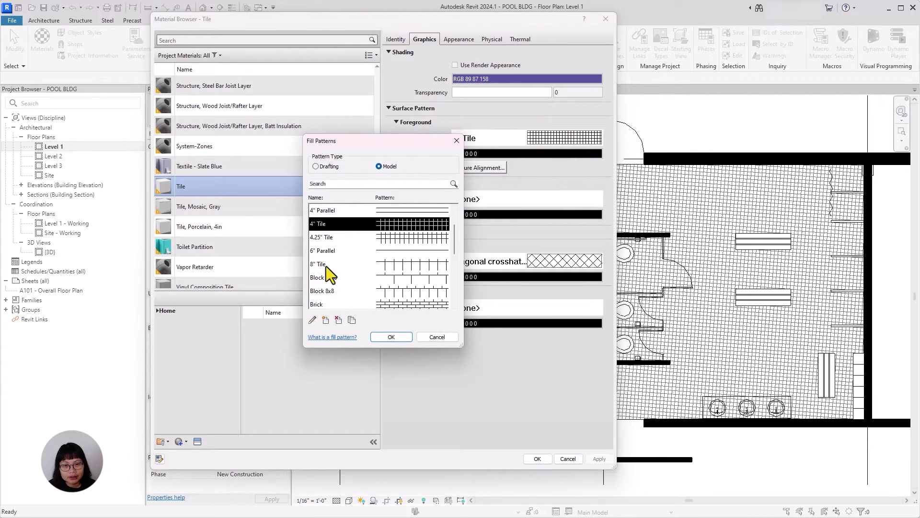
{"action": "left_click", "coordinate": [394, 263]}
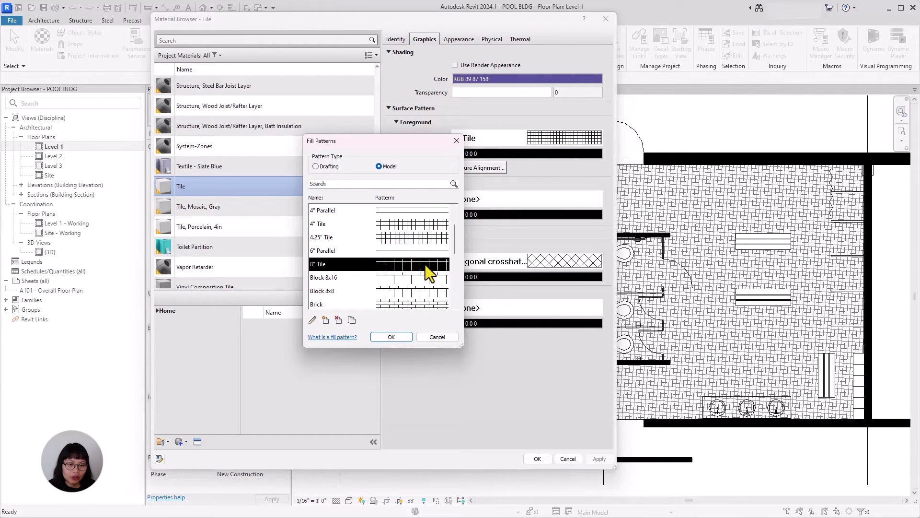
{"action": "left_click", "coordinate": [312, 321]}
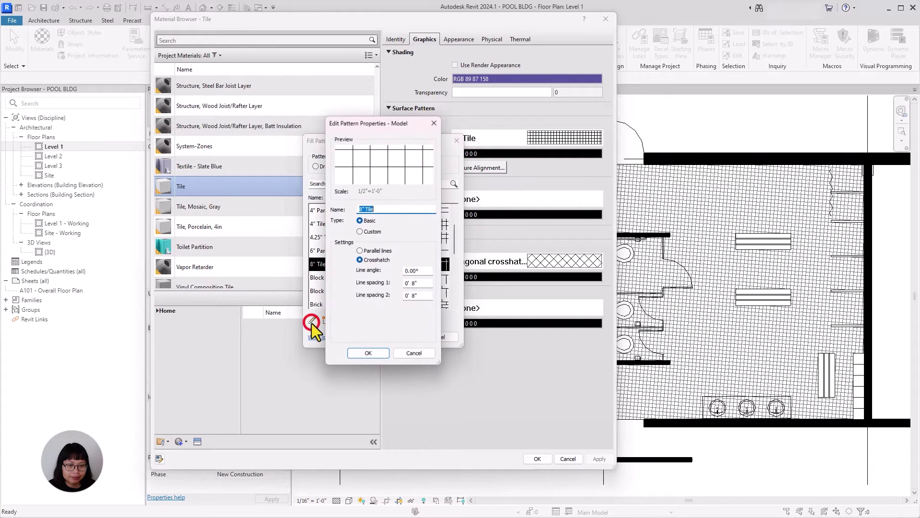
{"action": "left_click_drag", "start_coordinate": [405, 126], "coordinate": [554, 139]}
{"action": "left_click", "coordinate": [564, 365]}
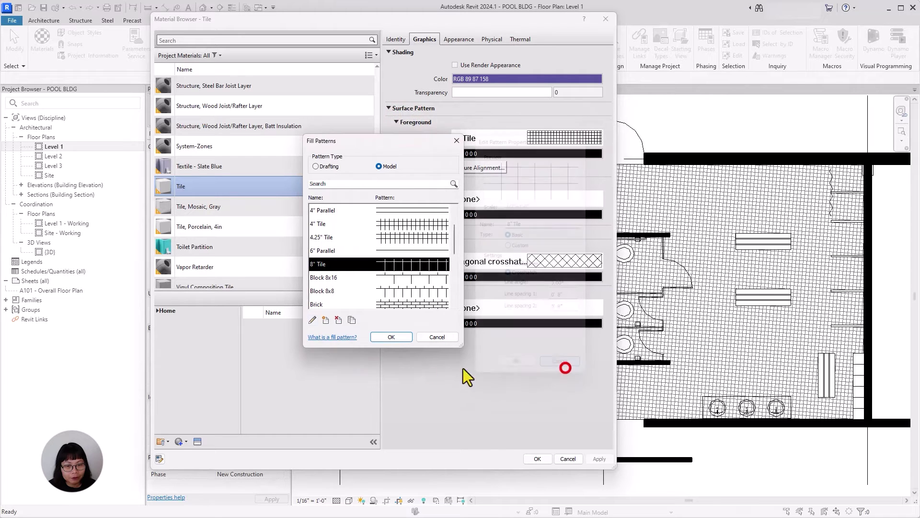
Confirm 8" Tile as the surface pattern and apply the material change
{"action": "left_click", "coordinate": [352, 320]}
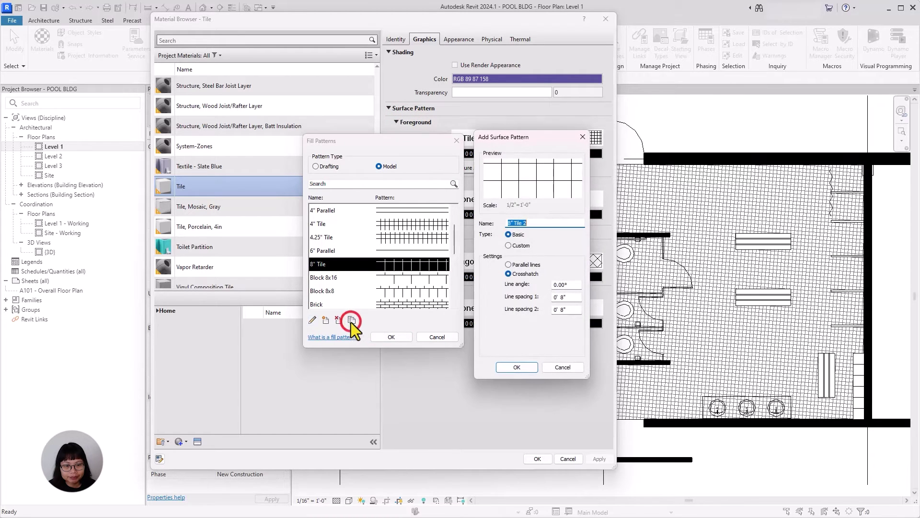
{"action": "left_click", "coordinate": [572, 368]}
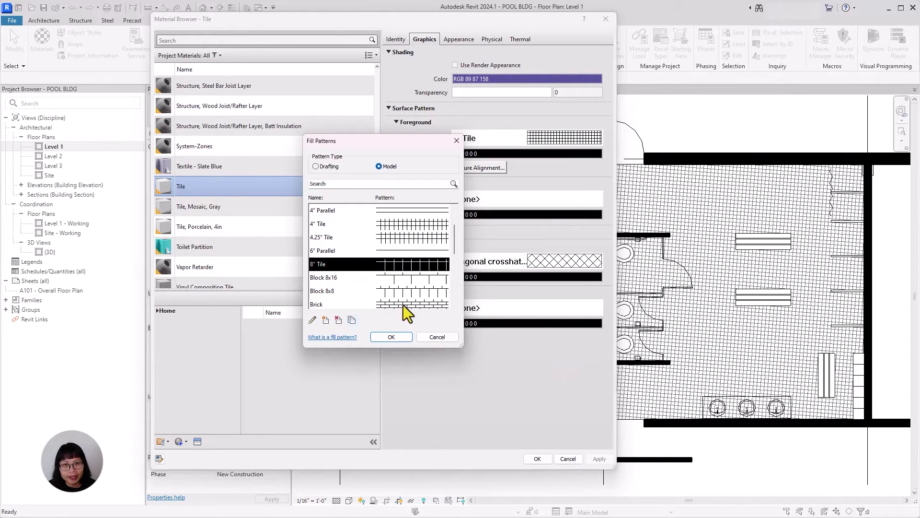
{"action": "left_click", "coordinate": [404, 337]}
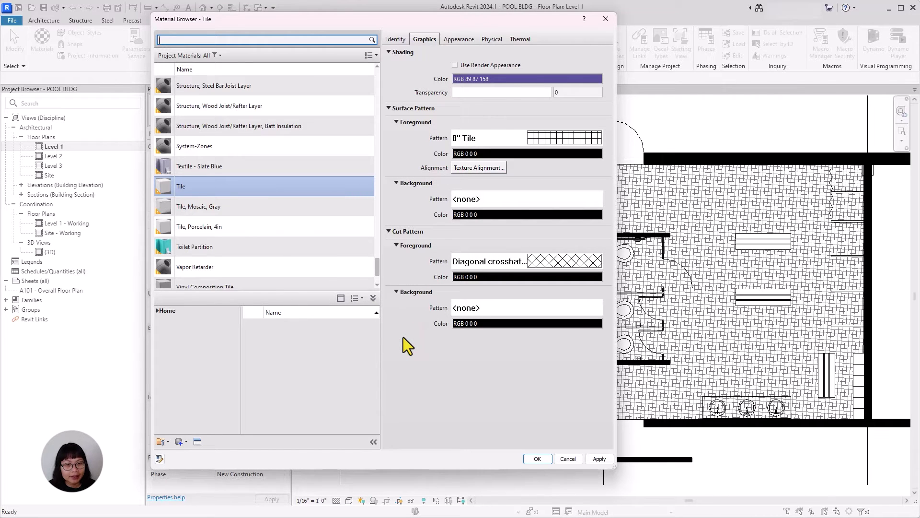
{"action": "left_click", "coordinate": [599, 459]}
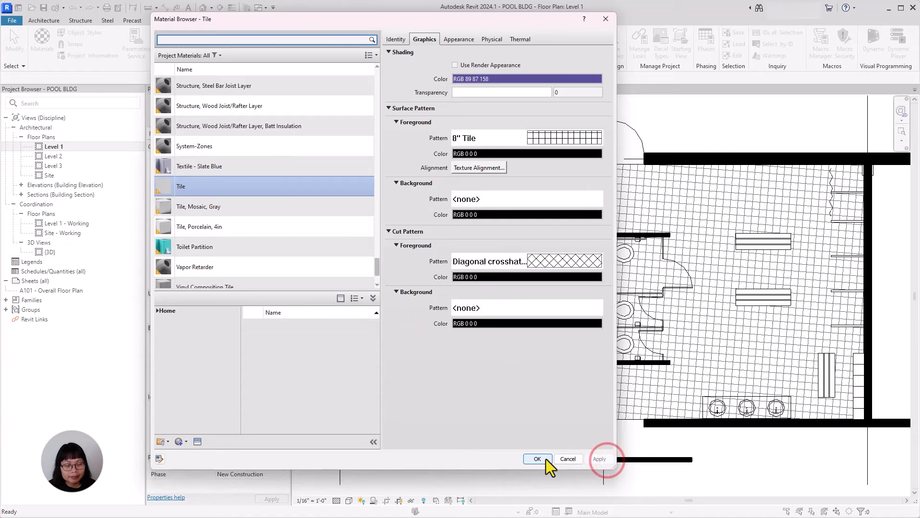
{"action": "left_click", "coordinate": [544, 459]}
Use Align (AL) to line the 8" tile grid up with the toilet partition wall edge
{"action": "left_click", "coordinate": [493, 183]}
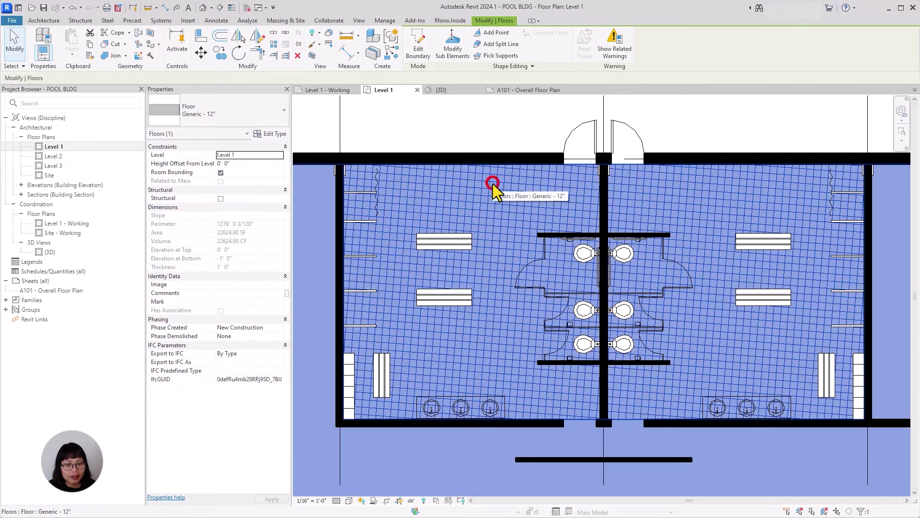
{"action": "key", "text": "a"}
{"action": "key", "text": "l"}
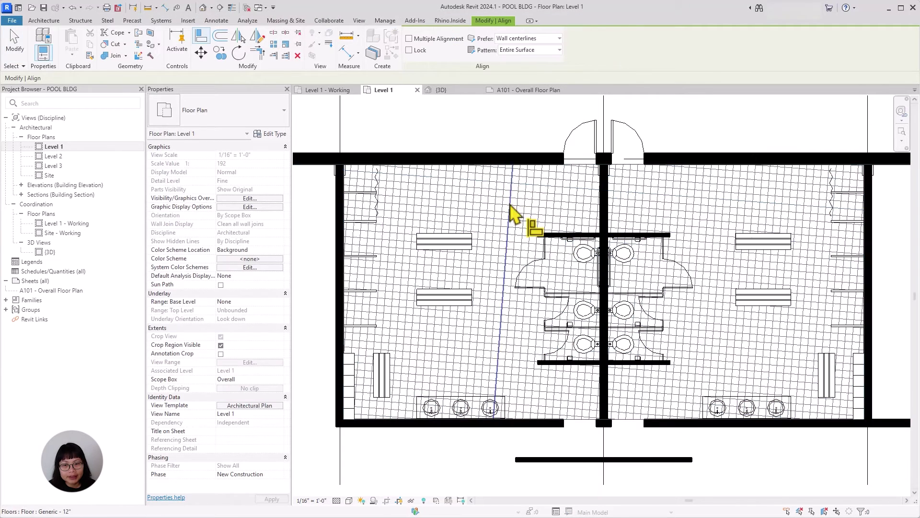
{"action": "scroll", "coordinate": [551, 242], "scroll_direction": "up", "scroll_amount": 5}
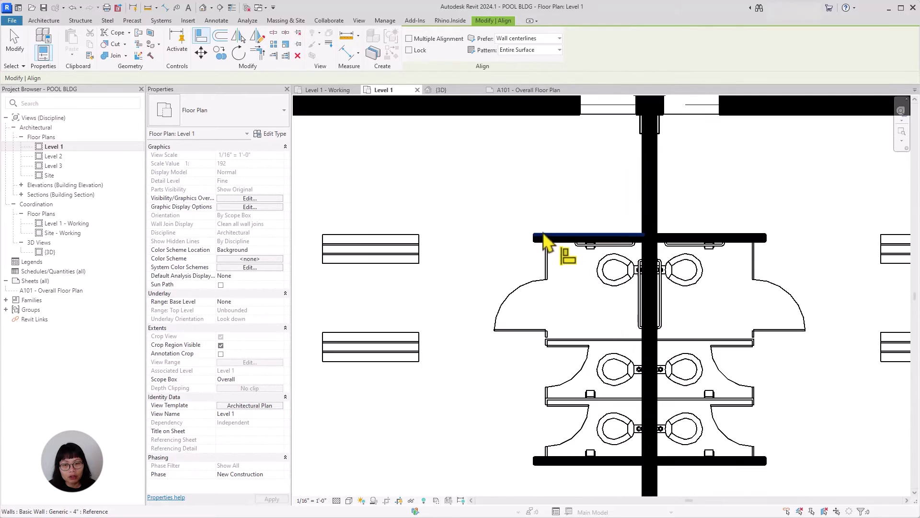
{"action": "left_click", "coordinate": [534, 235]}
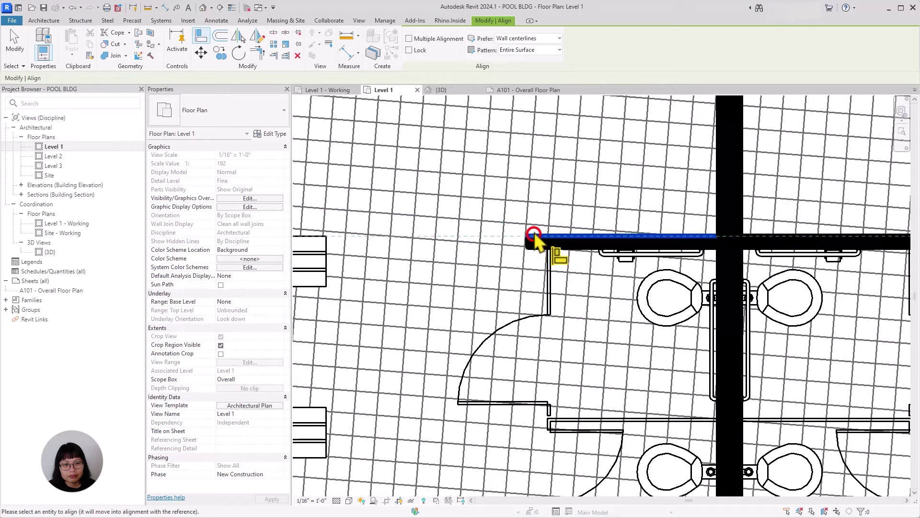
{"action": "left_click", "coordinate": [533, 236]}
{"action": "scroll", "coordinate": [510, 287], "scroll_direction": "down", "scroll_amount": 5}
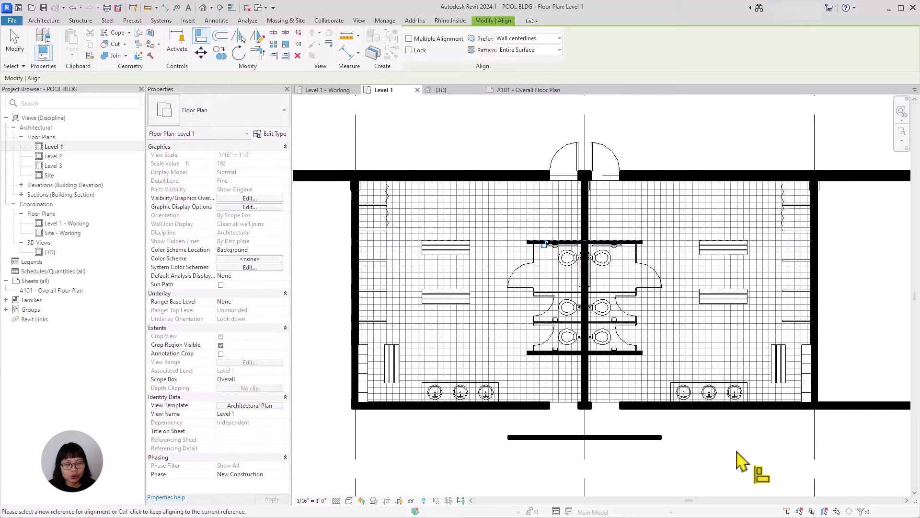
{"action": "key", "text": "Escape"}
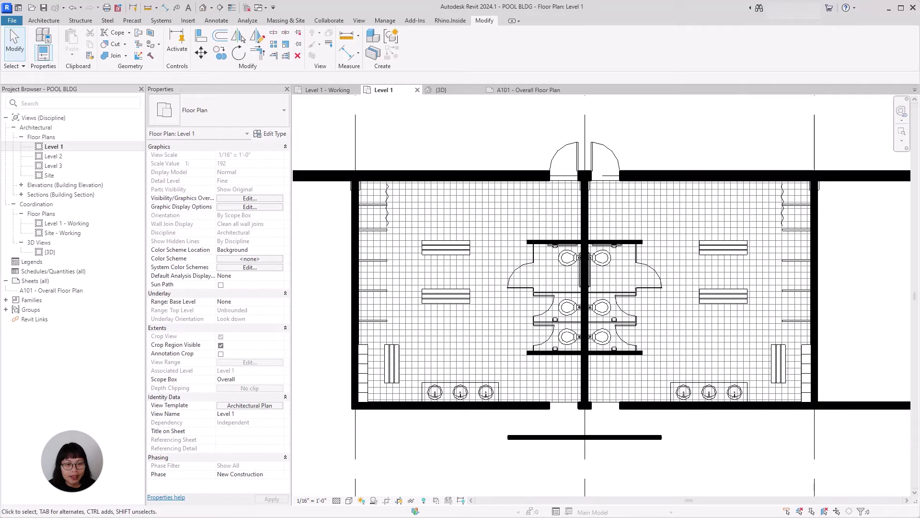
{"action": "left_click", "coordinate": [755, 446]}
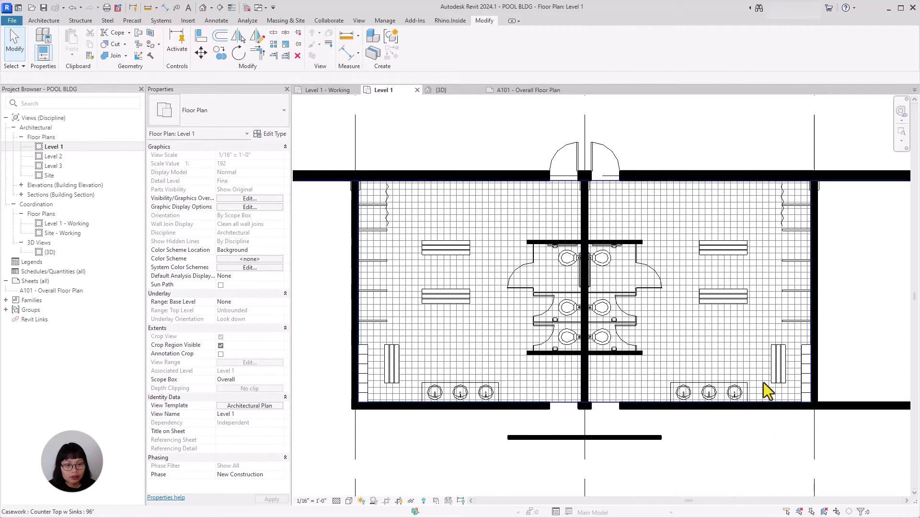
Start placing a component and choose the Shower Stall-2D type
{"action": "left_click", "coordinate": [408, 133]}
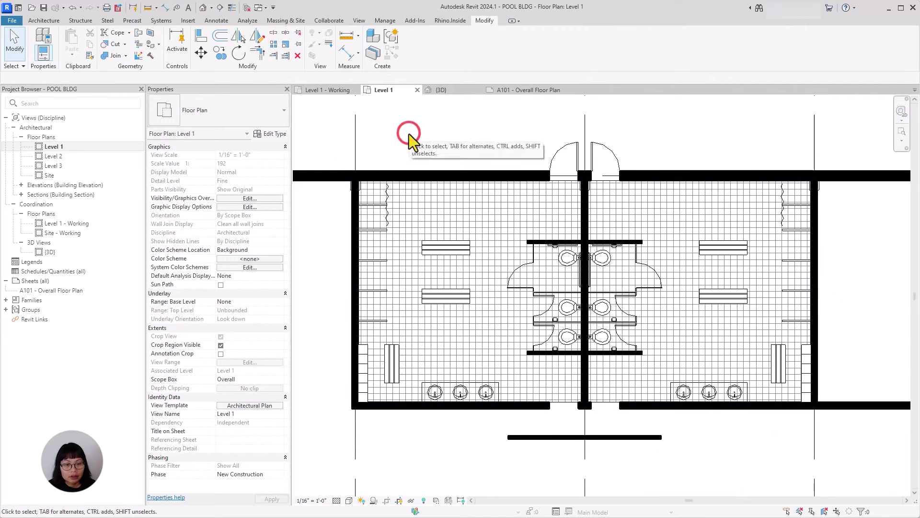
{"action": "left_click", "coordinate": [44, 20]}
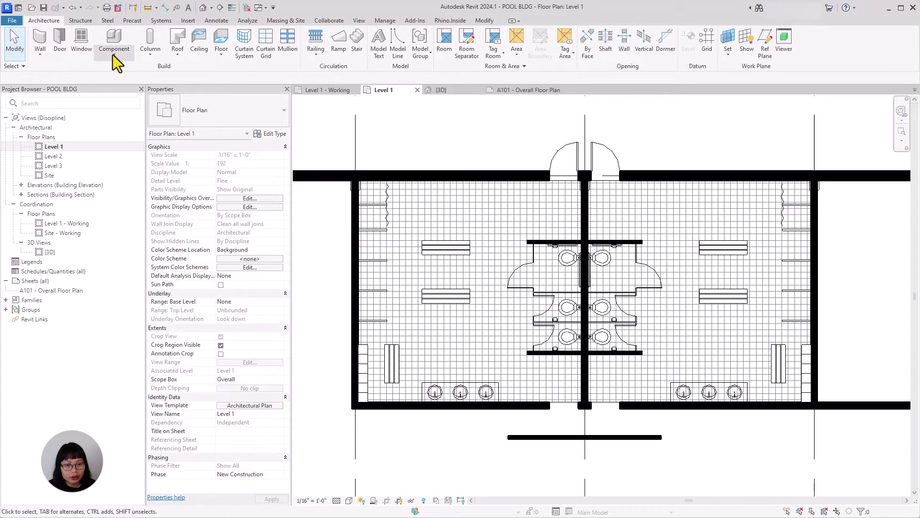
{"action": "left_click", "coordinate": [127, 55]}
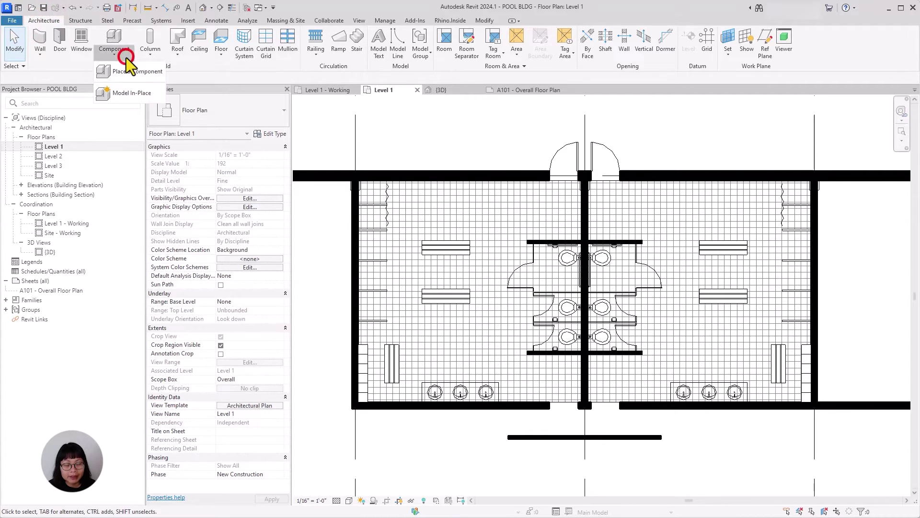
{"action": "left_click", "coordinate": [152, 75]}
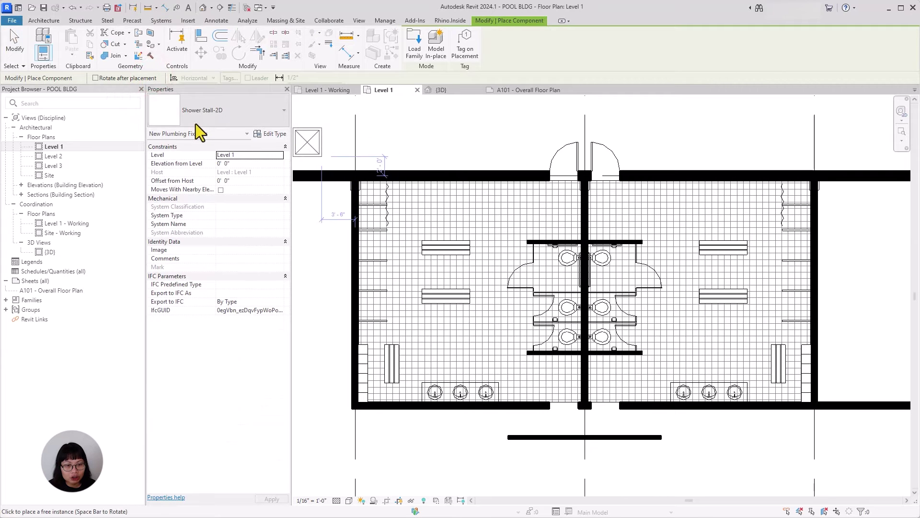
{"action": "left_click", "coordinate": [196, 115]}
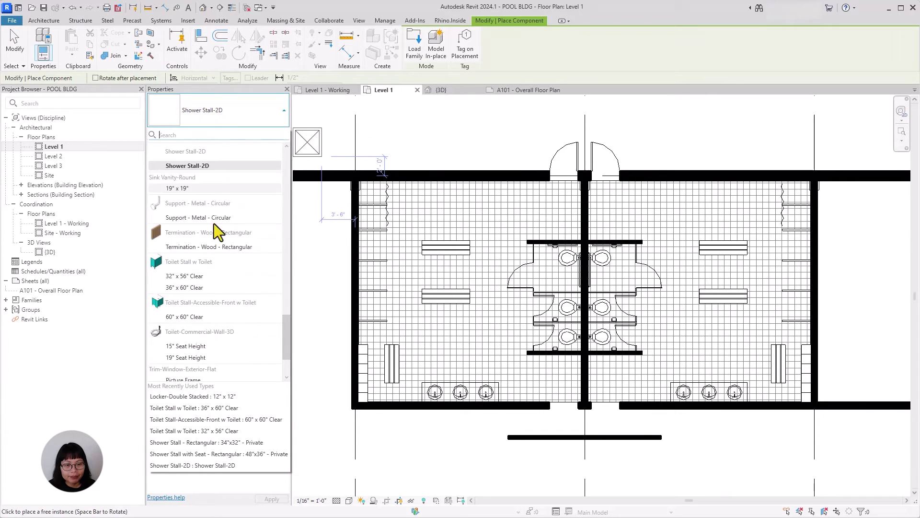
{"action": "scroll", "coordinate": [224, 287], "scroll_direction": "down", "scroll_amount": 2}
{"action": "left_click", "coordinate": [223, 294]}
Place two shower stalls on the left restroom wall and three on the right
{"action": "scroll", "coordinate": [361, 260], "scroll_direction": "up", "scroll_amount": 3}
{"action": "left_click", "coordinate": [360, 231]}
{"action": "left_click", "coordinate": [360, 258]}
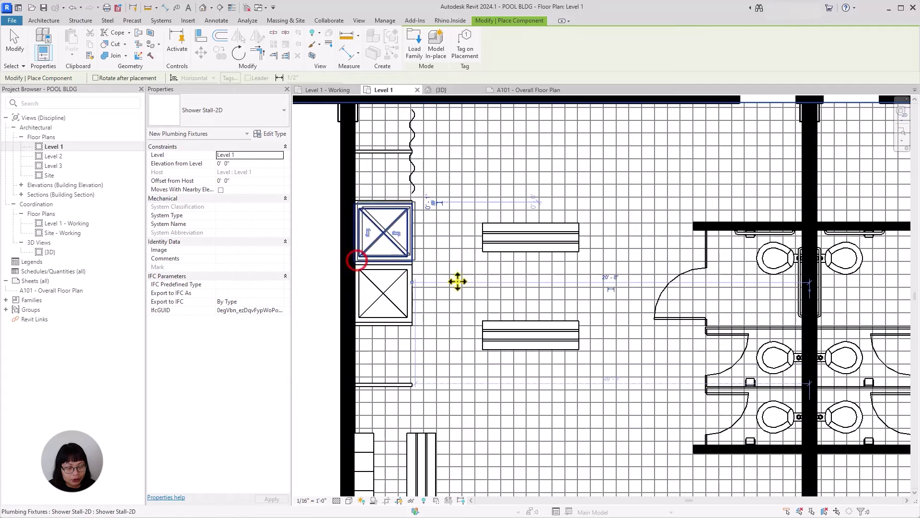
{"action": "scroll", "coordinate": [321, 382], "scroll_direction": "down", "scroll_amount": 3}
{"action": "scroll", "coordinate": [729, 307], "scroll_direction": "up", "scroll_amount": 3}
{"action": "left_click", "coordinate": [668, 305]}
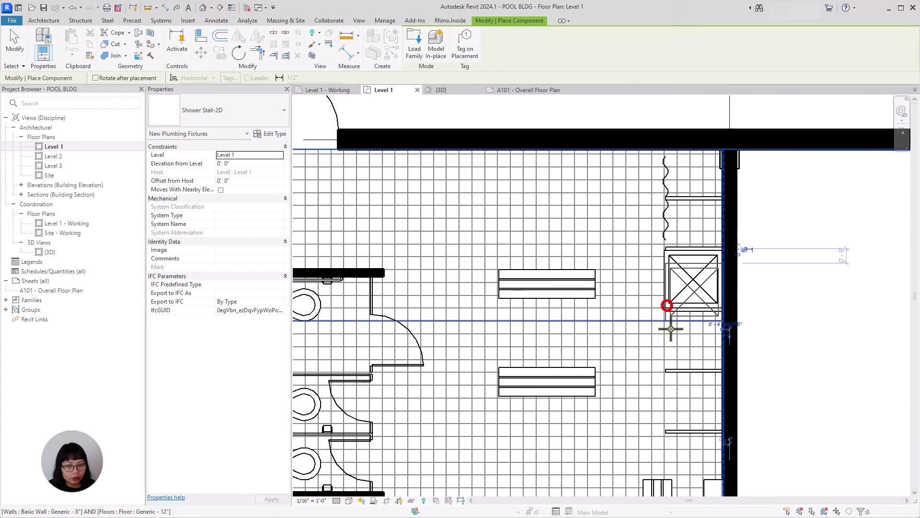
{"action": "left_click", "coordinate": [668, 366]}
{"action": "left_click", "coordinate": [668, 426]}
{"action": "scroll", "coordinate": [639, 462], "scroll_direction": "down", "scroll_amount": 3}
{"action": "key", "text": "Escape"}
{"action": "key", "text": "Escape"}
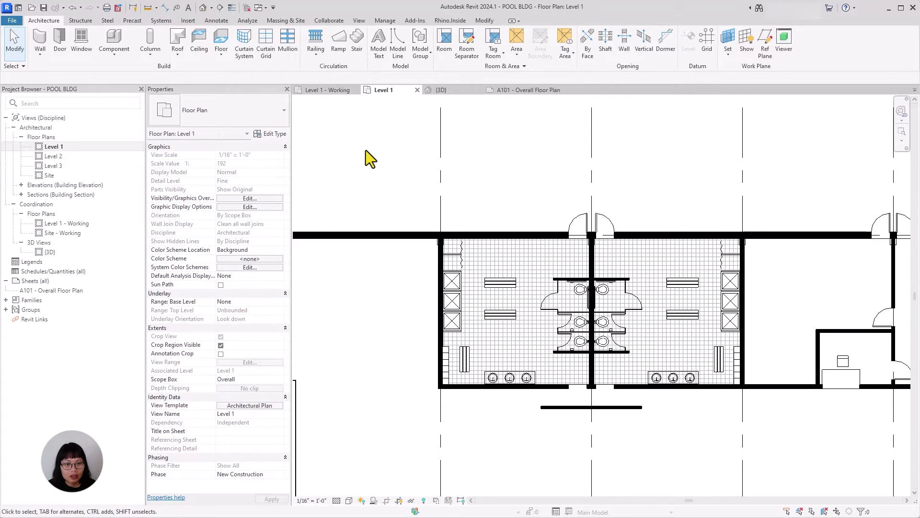
Import Pool Lanes 2D.dwg from ARCH526\12_POOL BLDG\04_CAD into the Level 1 plan
{"action": "left_click", "coordinate": [193, 22]}
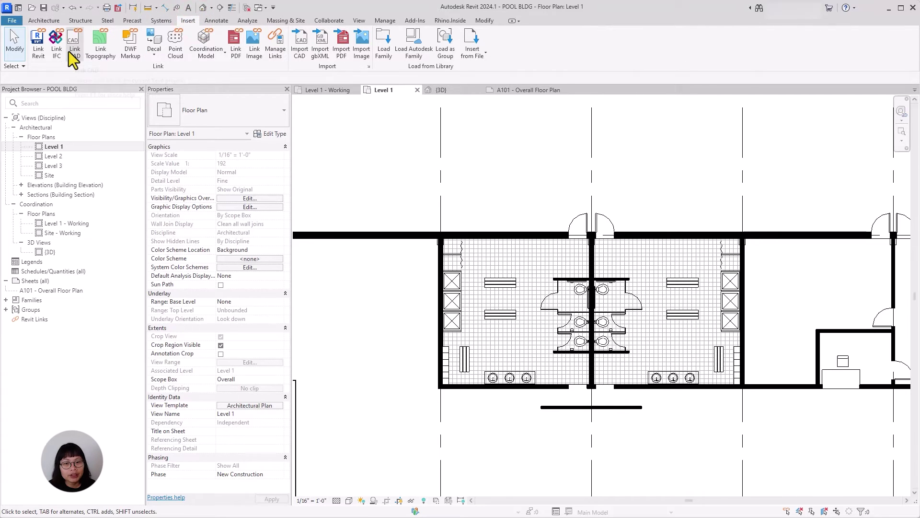
{"action": "left_click", "coordinate": [295, 48]}
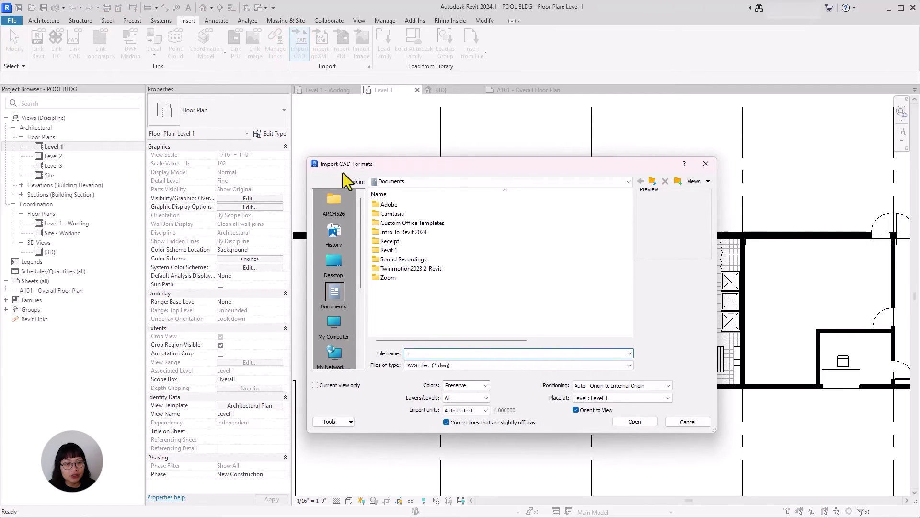
{"action": "left_click", "coordinate": [334, 204]}
{"action": "double_click", "coordinate": [441, 314]}
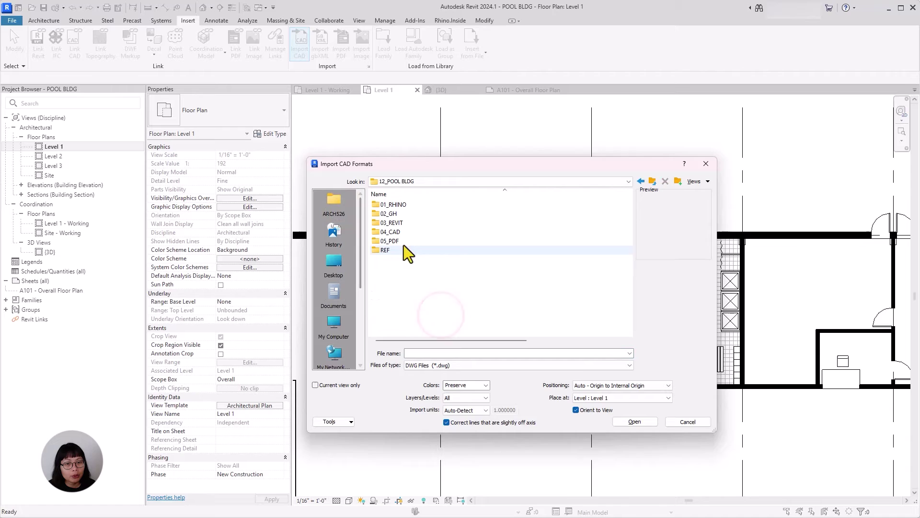
{"action": "double_click", "coordinate": [409, 234]}
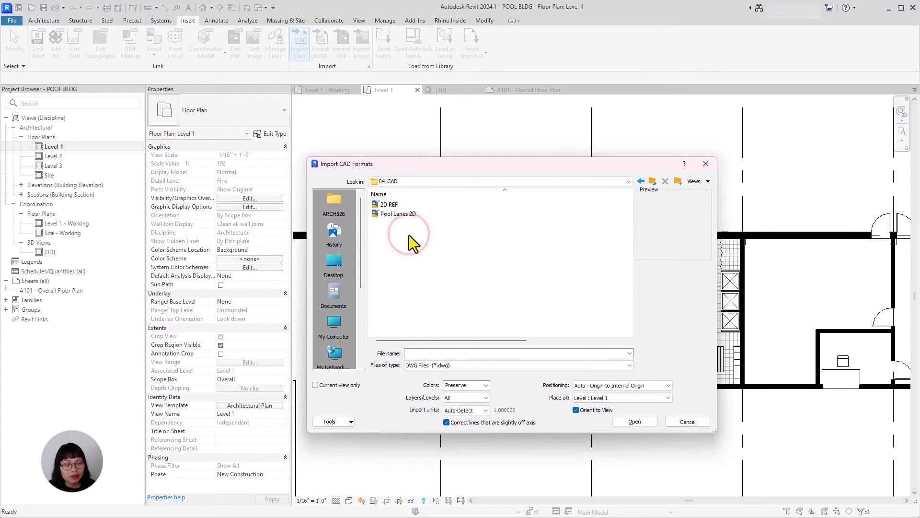
{"action": "left_click", "coordinate": [387, 214]}
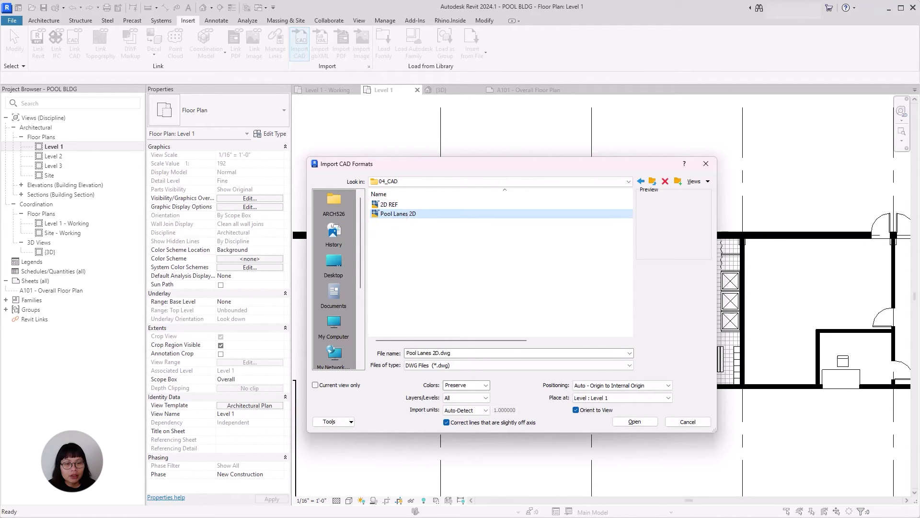
{"action": "left_click", "coordinate": [426, 216]}
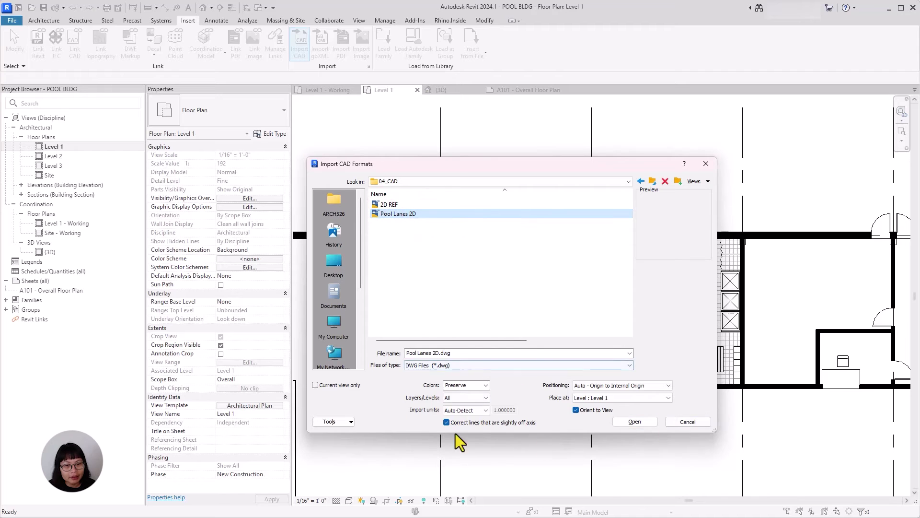
{"action": "left_click", "coordinate": [639, 422]}
{"action": "scroll", "coordinate": [489, 453], "scroll_direction": "down", "scroll_amount": 5}
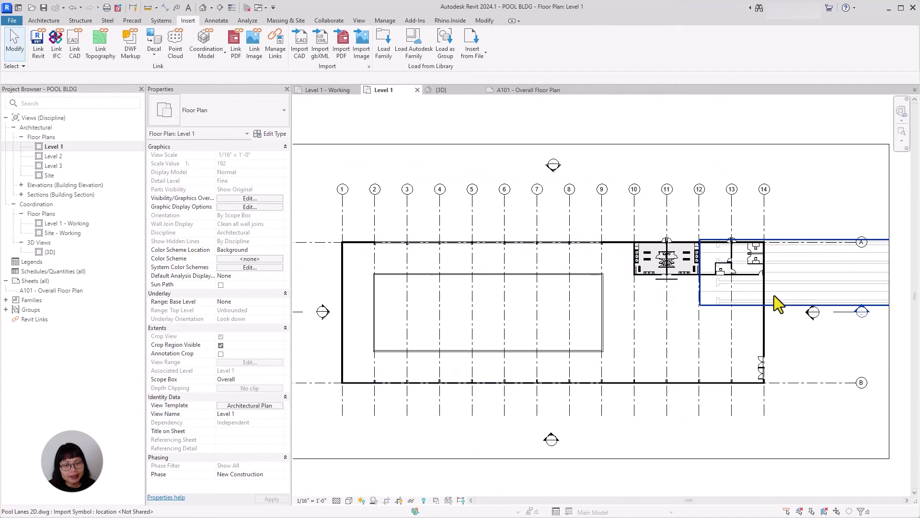
Move the imported pool lanes into the pool outline and fully explode them
{"action": "left_click", "coordinate": [810, 294]}
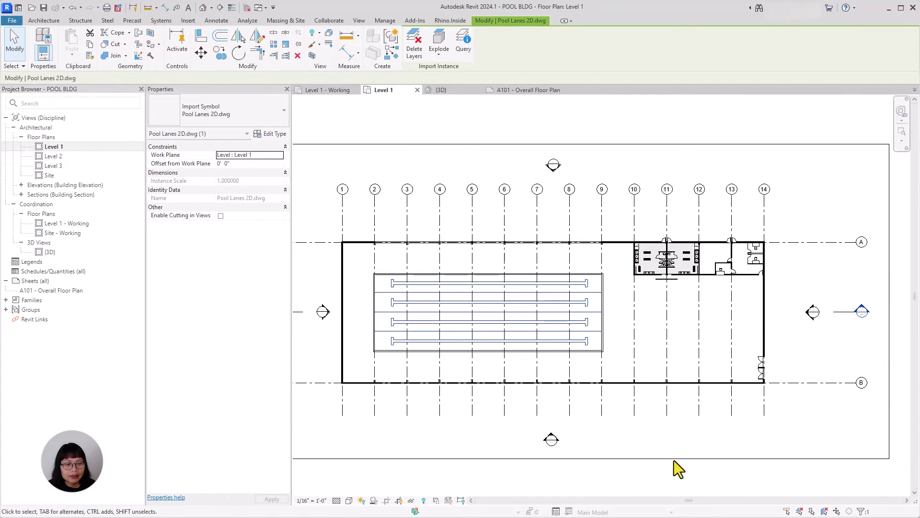
{"action": "left_click", "coordinate": [669, 443]}
{"action": "left_click", "coordinate": [537, 321]}
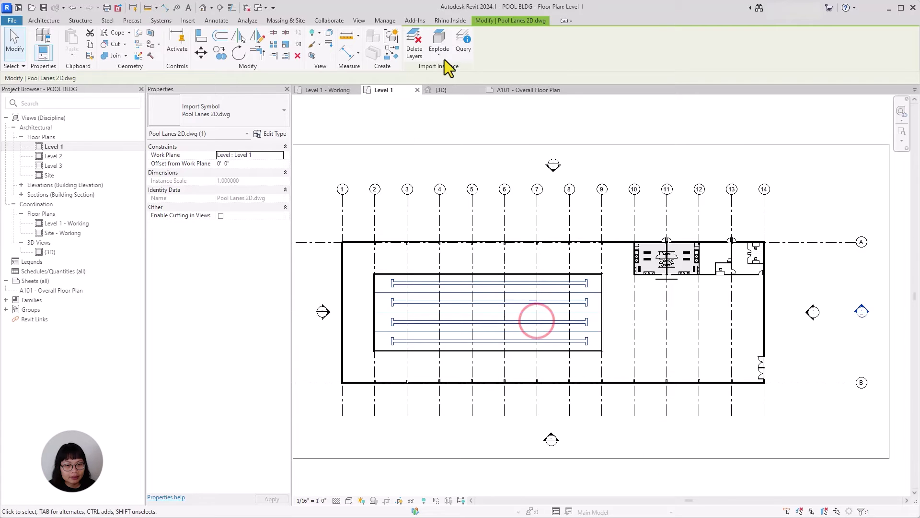
{"action": "left_click", "coordinate": [437, 54]}
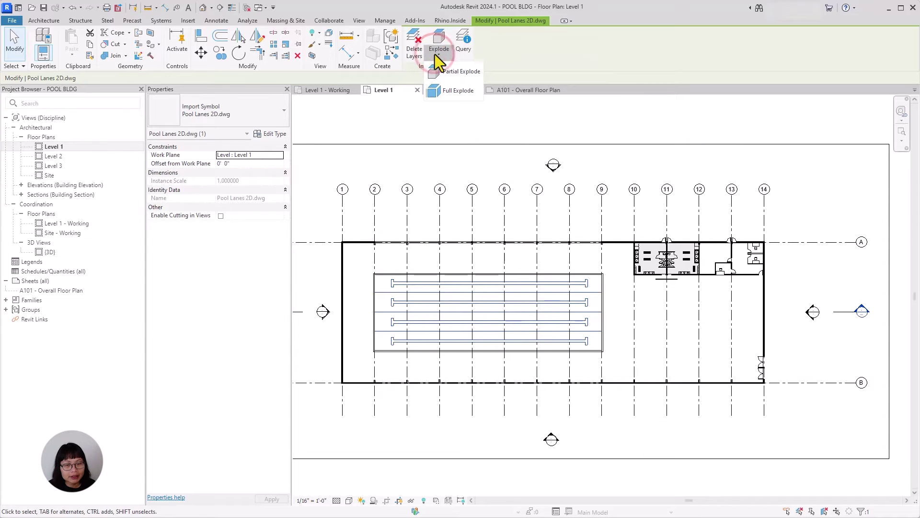
{"action": "left_click", "coordinate": [457, 90]}
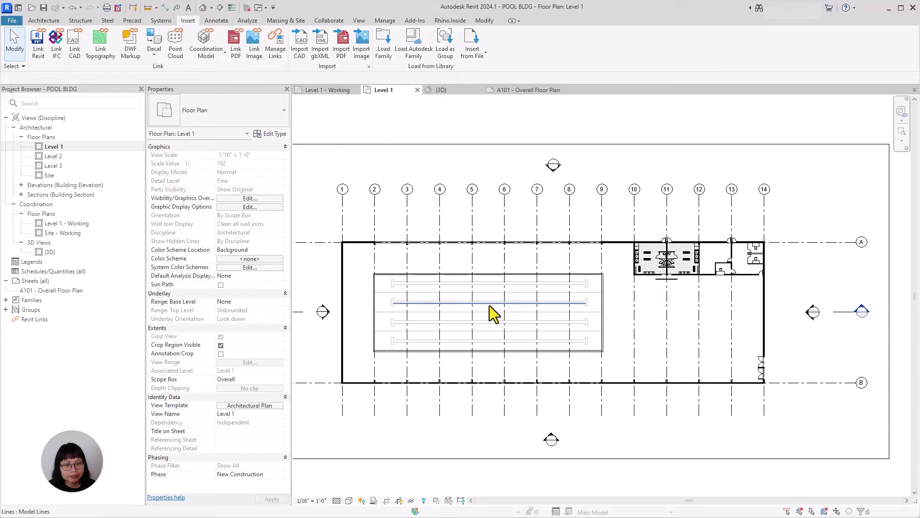
Change the lane divider lines to the Pool Dash line style
{"action": "left_click", "coordinate": [556, 292]}
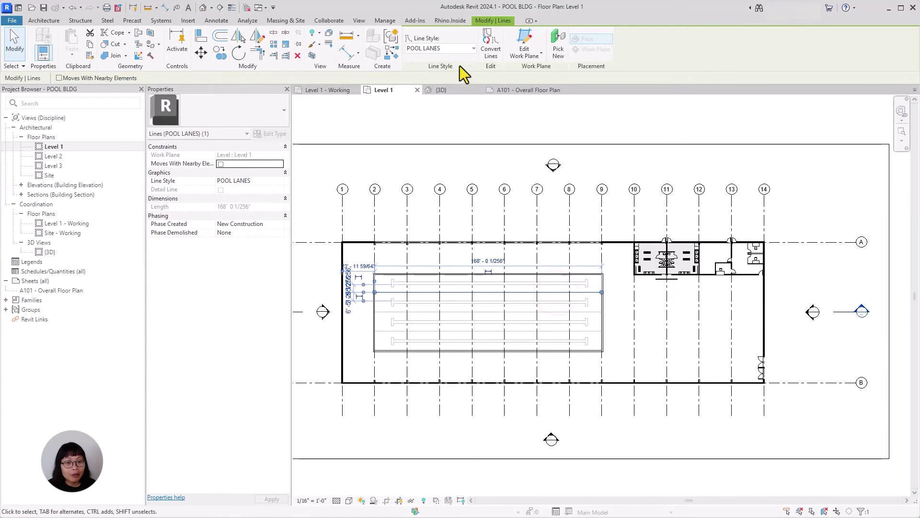
{"action": "left_click", "coordinate": [464, 50]}
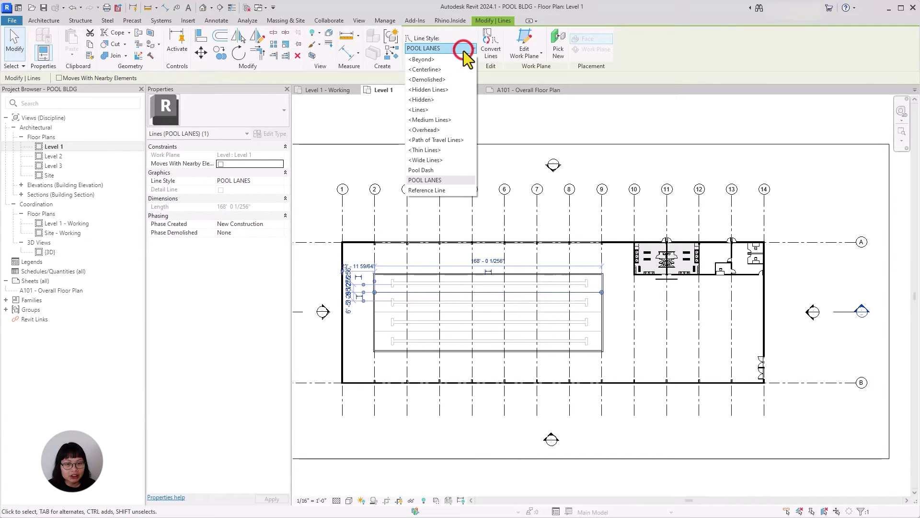
{"action": "left_click", "coordinate": [434, 170]}
{"action": "left_click", "coordinate": [615, 322]}
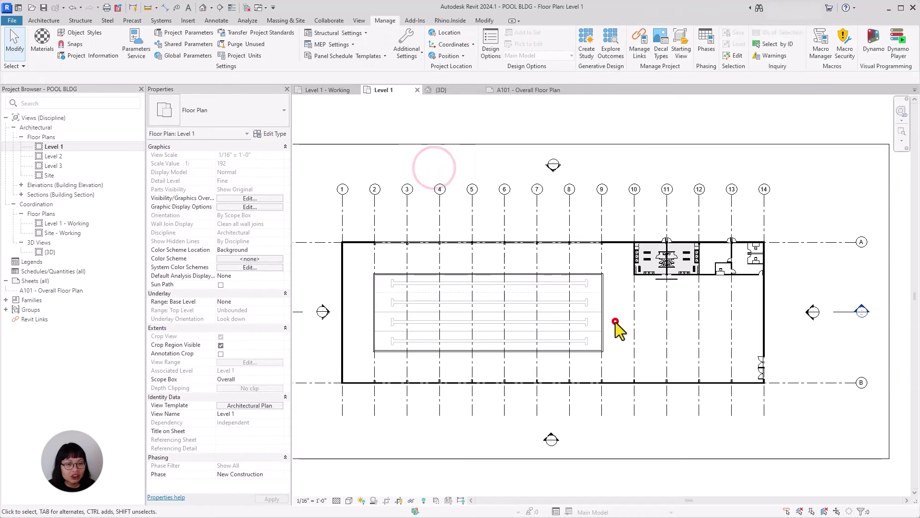
{"action": "left_click", "coordinate": [569, 315]}
{"action": "left_click", "coordinate": [576, 331], "text": "ctrl"}
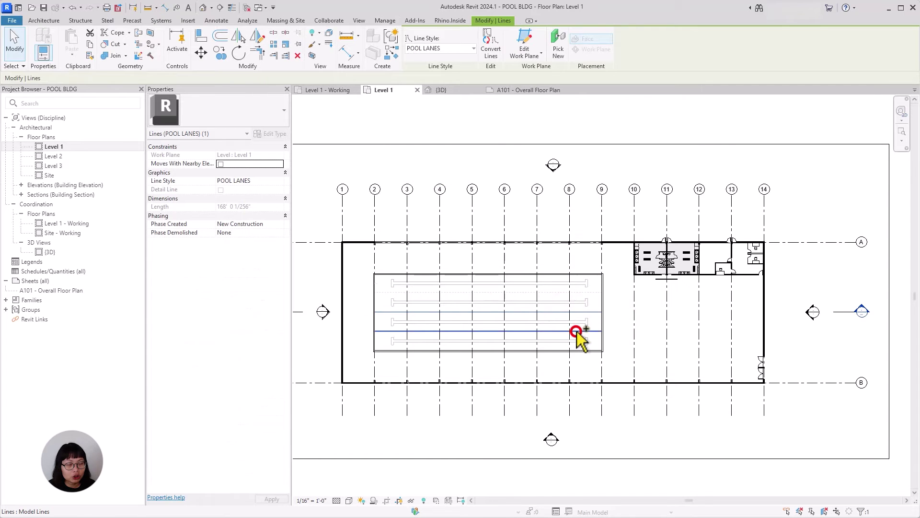
{"action": "left_click", "coordinate": [422, 48]}
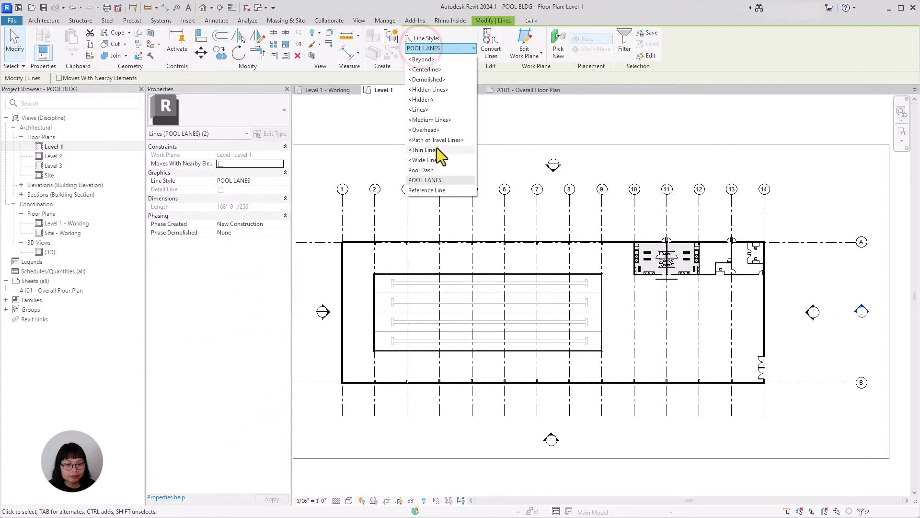
{"action": "left_click", "coordinate": [438, 171]}
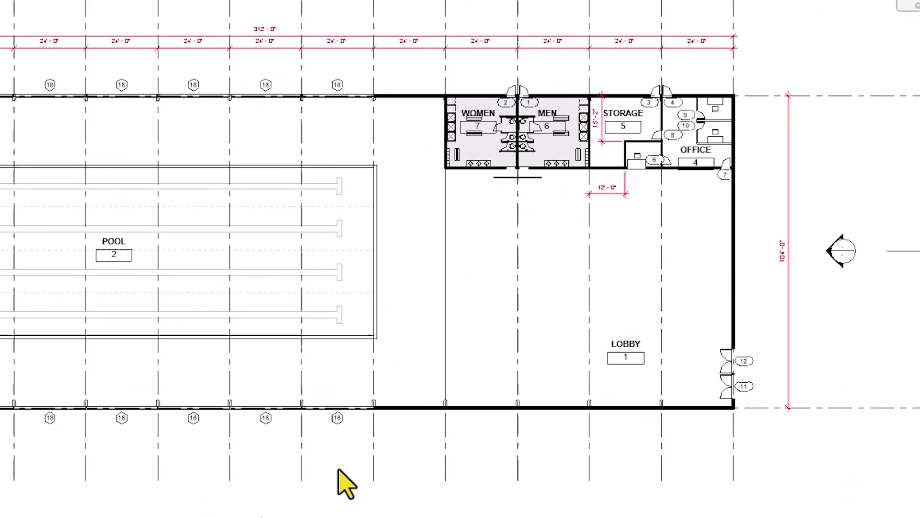
{"action": "middle_click_drag", "start_coordinate": [548, 482], "coordinate": [364, 502]}
{"action": "scroll", "coordinate": [671, 397], "scroll_direction": "up", "scroll_amount": 5}
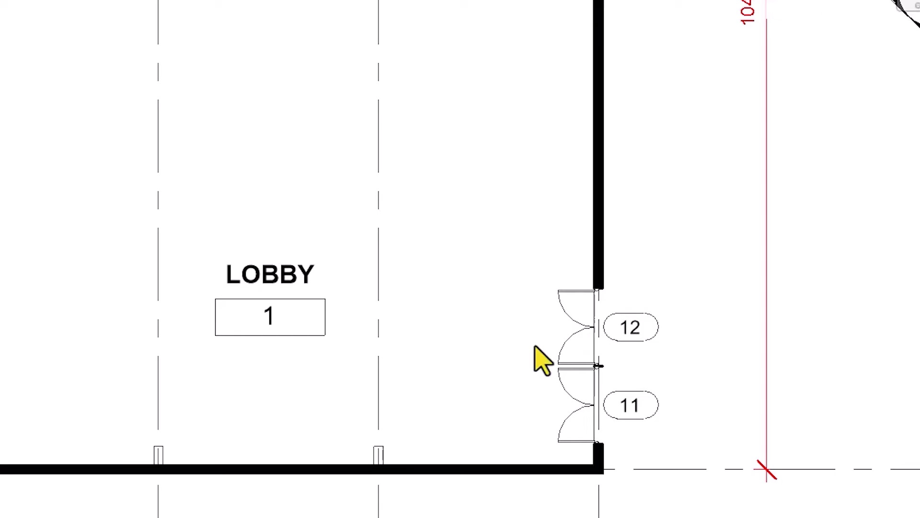
{"action": "scroll", "coordinate": [432, 398], "scroll_direction": "down", "scroll_amount": 2}
{"action": "middle_click_drag", "start_coordinate": [417, 387], "coordinate": [556, 378]}
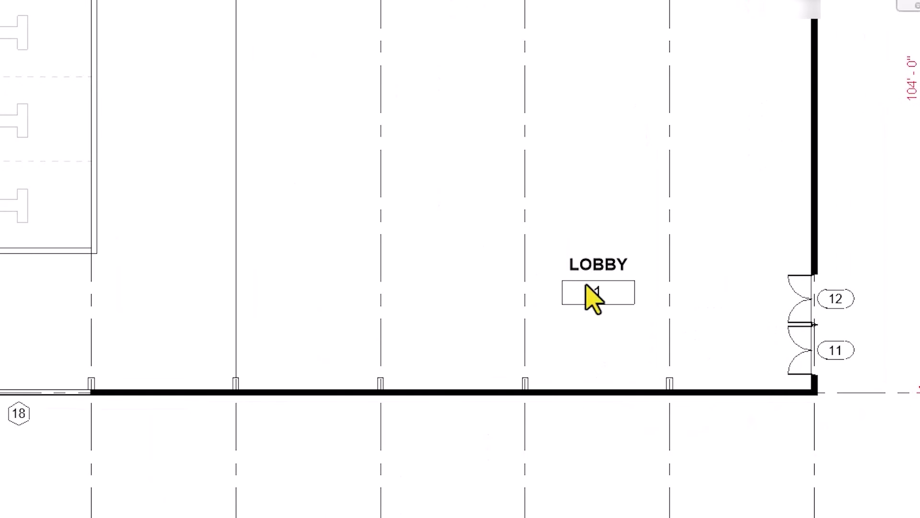
{"action": "middle_click_drag", "start_coordinate": [77, 477], "coordinate": [919, 494]}
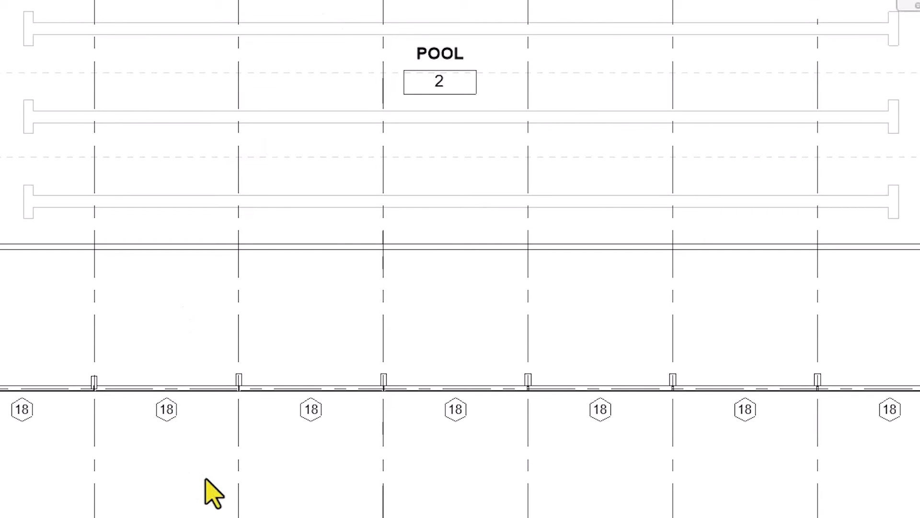
{"action": "scroll", "coordinate": [211, 494], "scroll_direction": "down", "scroll_amount": 5}
{"action": "middle_click_drag", "start_coordinate": [220, 515], "coordinate": [206, 478]}
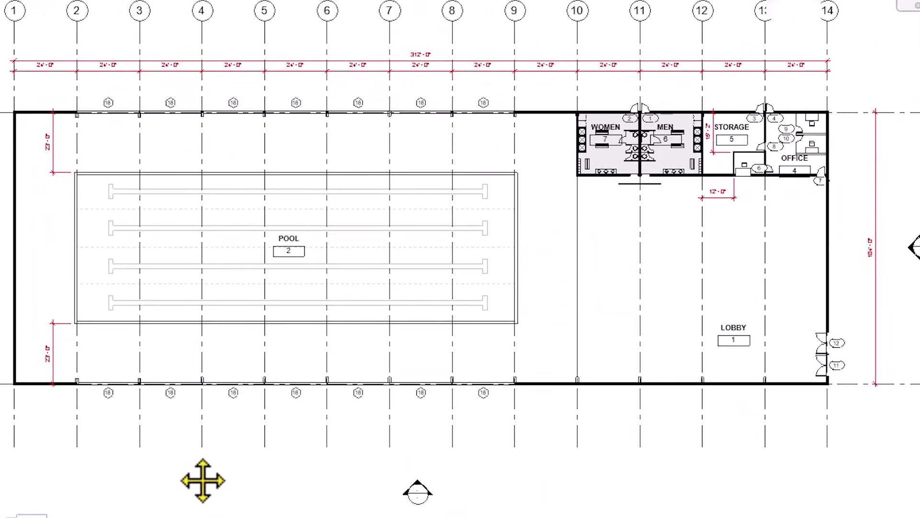
{"action": "scroll", "coordinate": [8, 499], "scroll_direction": "down", "scroll_amount": 3}
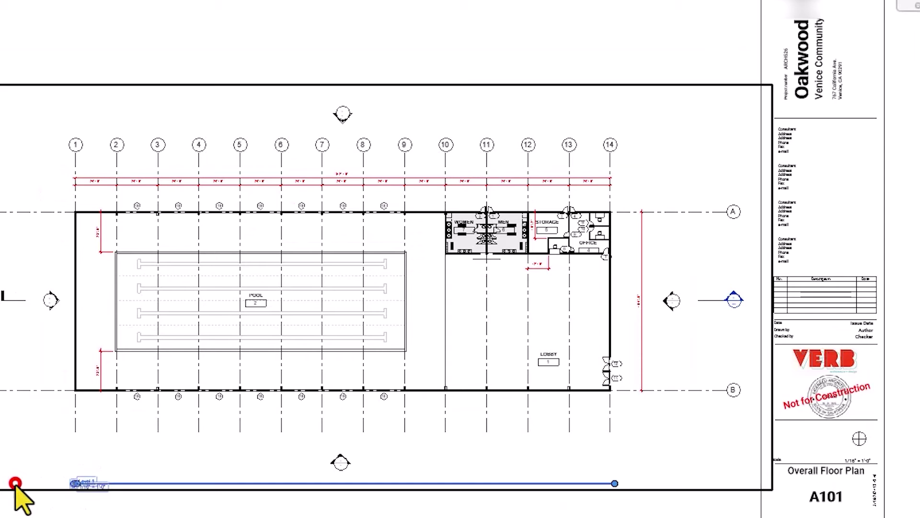
{"action": "left_click", "coordinate": [15, 483]}
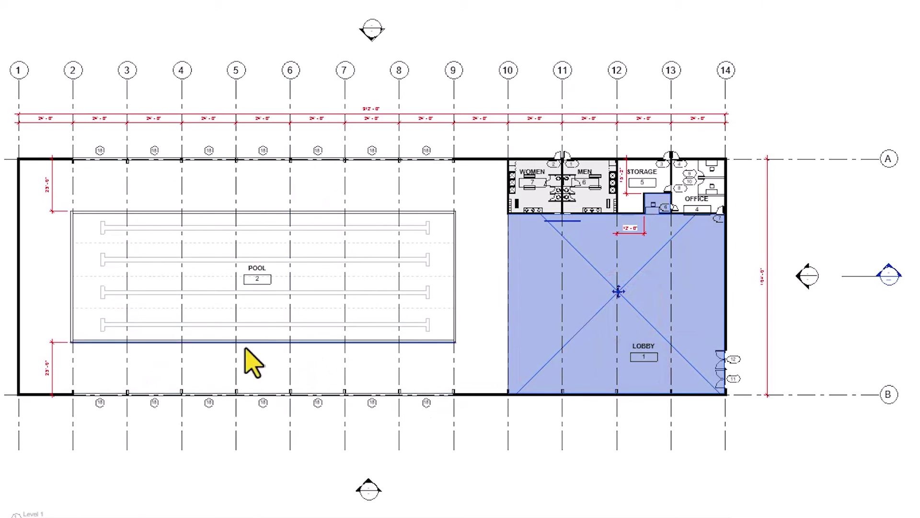
{"action": "left_click", "coordinate": [168, 357]}
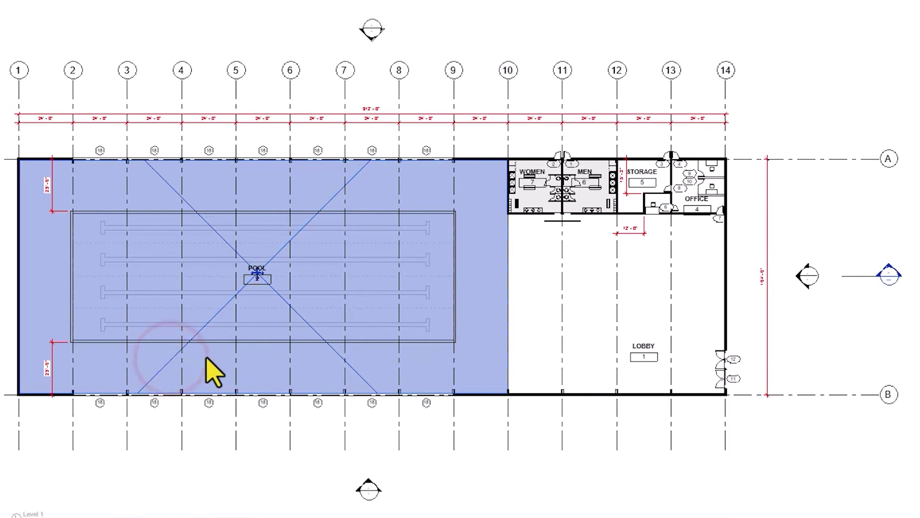
{"action": "left_click", "coordinate": [595, 310], "text": "ctrl"}
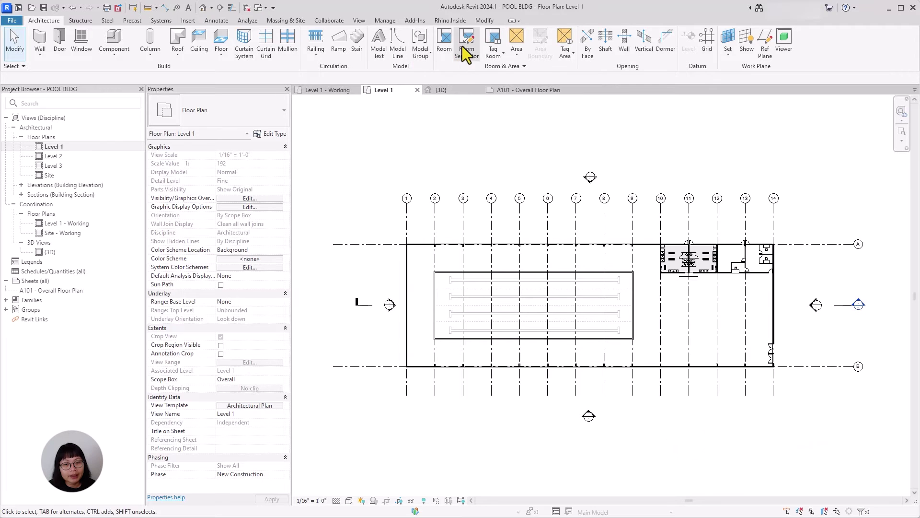
Draw a room separation line on grid 10 from the top wall to the bottom wall, dismissing the overlap warning
{"action": "left_click", "coordinate": [462, 46]}
{"action": "scroll", "coordinate": [667, 252], "scroll_direction": "up", "scroll_amount": 3}
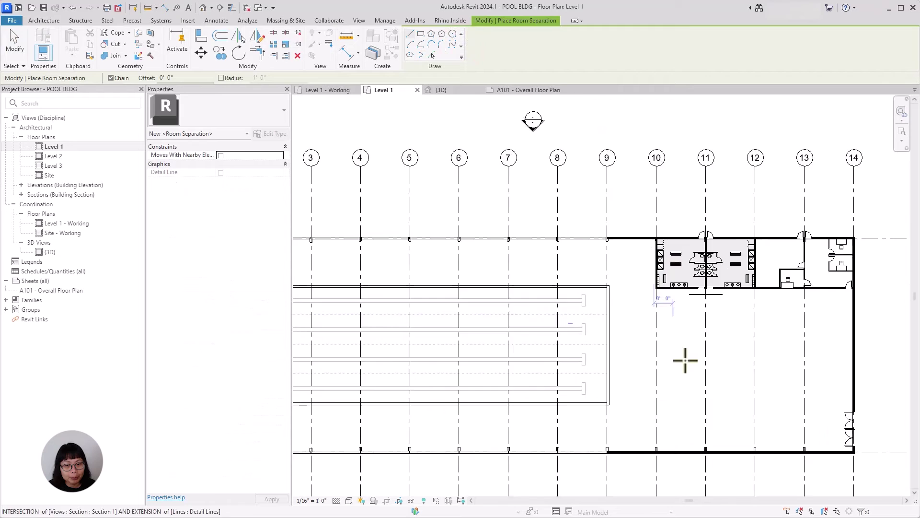
{"action": "scroll", "coordinate": [685, 360], "scroll_direction": "up", "scroll_amount": 3}
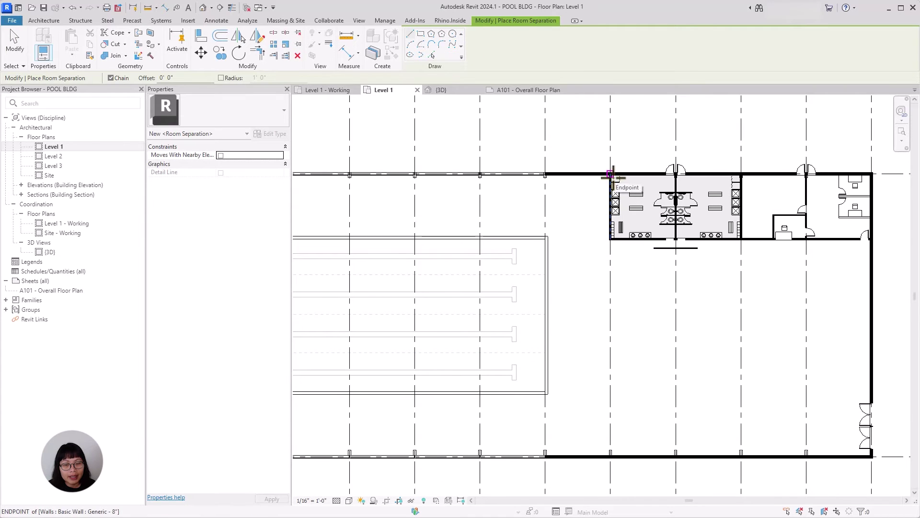
{"action": "left_click", "coordinate": [610, 174]}
{"action": "left_click", "coordinate": [610, 456]}
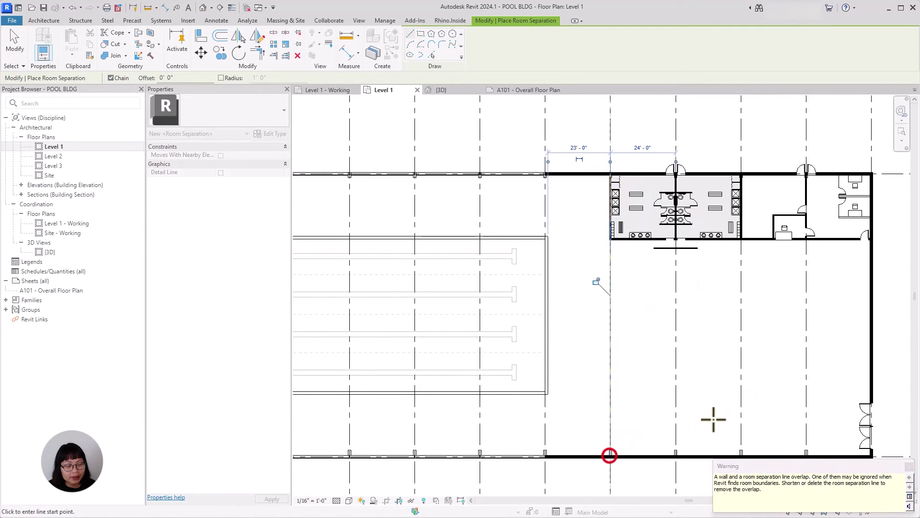
{"action": "left_click", "coordinate": [909, 466]}
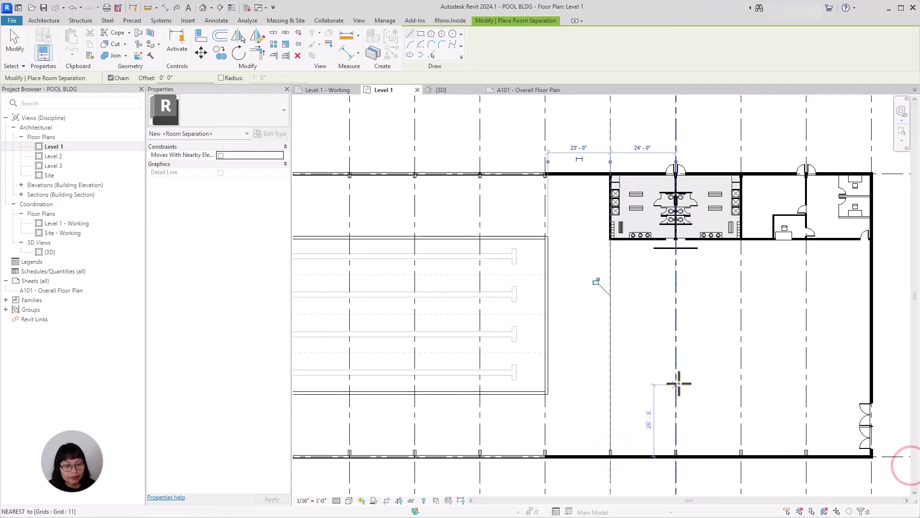
{"action": "key", "text": "Escape"}
{"action": "key", "text": "Escape"}
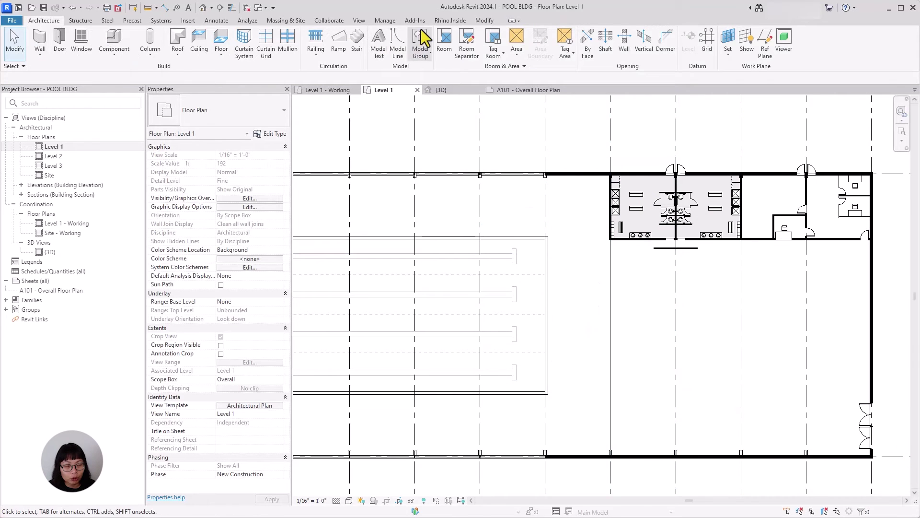
Place rooms in the four enclosed spaces of the Level 1 plan
{"action": "left_click", "coordinate": [444, 38]}
{"action": "scroll", "coordinate": [421, 329], "scroll_direction": "down", "scroll_amount": 5}
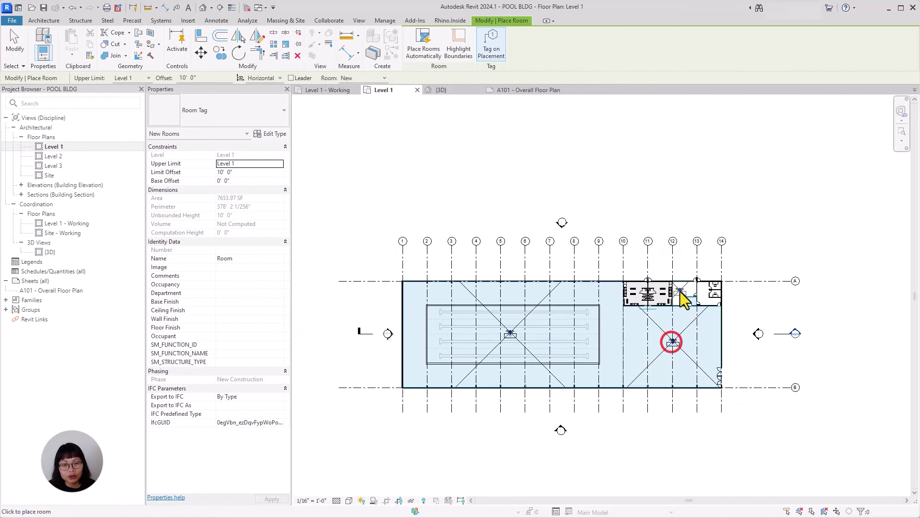
{"action": "scroll", "coordinate": [682, 300], "scroll_direction": "up", "scroll_amount": 3}
{"action": "left_click", "coordinate": [770, 294]}
{"action": "left_click", "coordinate": [699, 222]}
{"action": "left_click", "coordinate": [610, 288]}
{"action": "left_click", "coordinate": [519, 288]}
{"action": "key", "text": "Escape"}
{"action": "key", "text": "Escape"}
Change room tag 11 to the plain Room Tag type
{"action": "scroll", "coordinate": [587, 360], "scroll_direction": "down", "scroll_amount": 3}
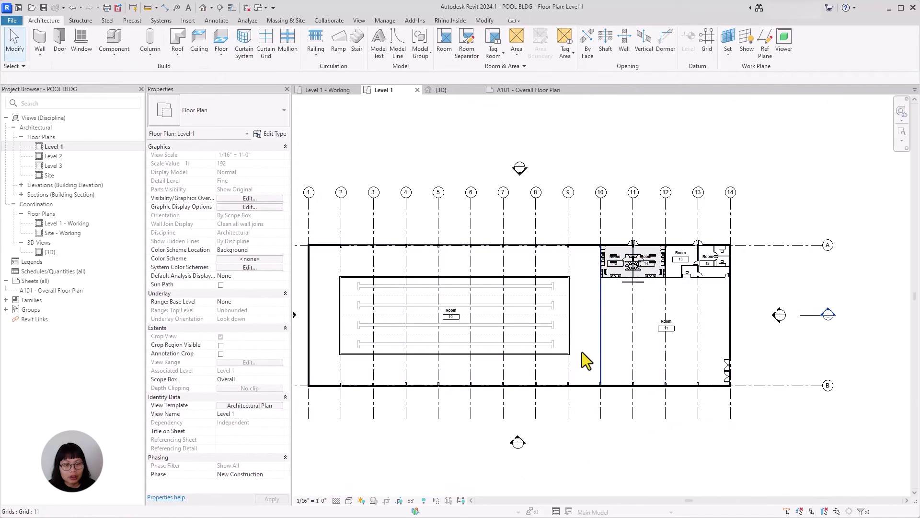
{"action": "scroll", "coordinate": [632, 349], "scroll_direction": "up", "scroll_amount": 2}
{"action": "left_click", "coordinate": [685, 318]}
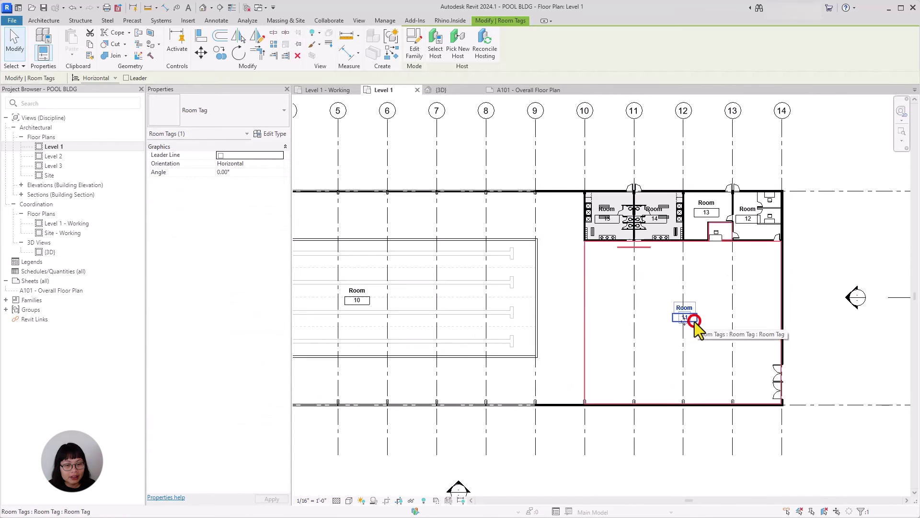
{"action": "left_click", "coordinate": [224, 112]}
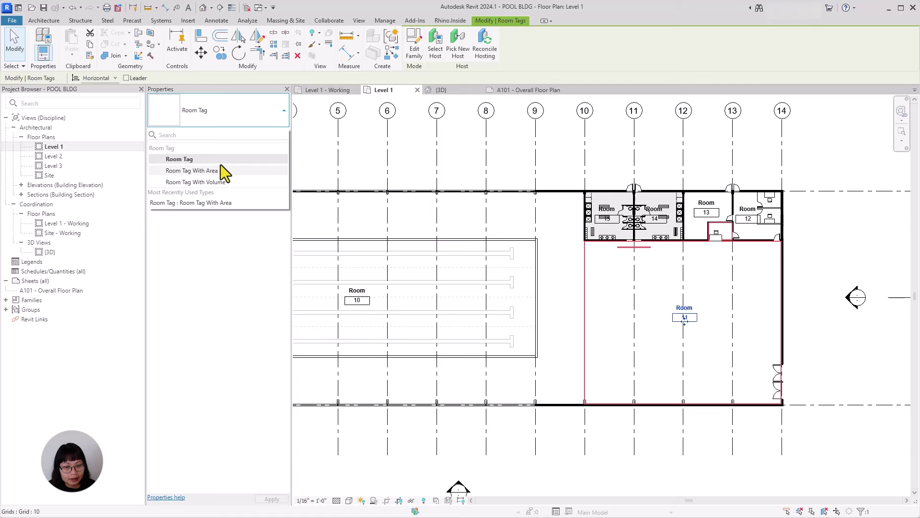
{"action": "left_click", "coordinate": [174, 160]}
{"action": "left_click", "coordinate": [733, 485]}
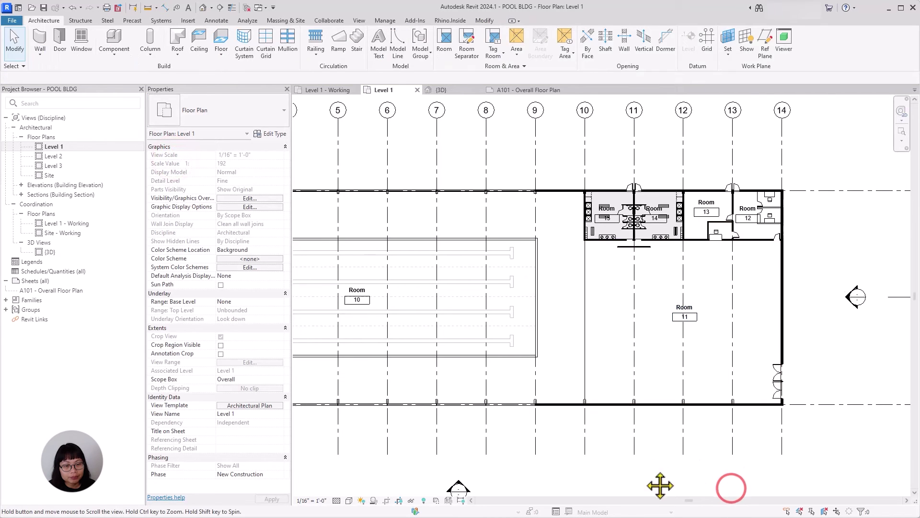
{"action": "middle_click_drag", "start_coordinate": [660, 485], "coordinate": [759, 487]}
{"action": "left_click", "coordinate": [789, 474]}
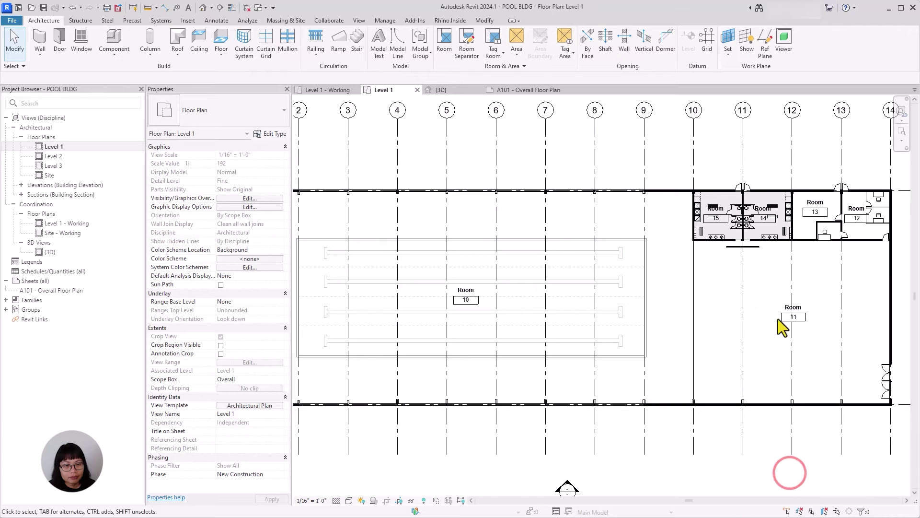
{"action": "middle_click", "coordinate": [845, 342]}
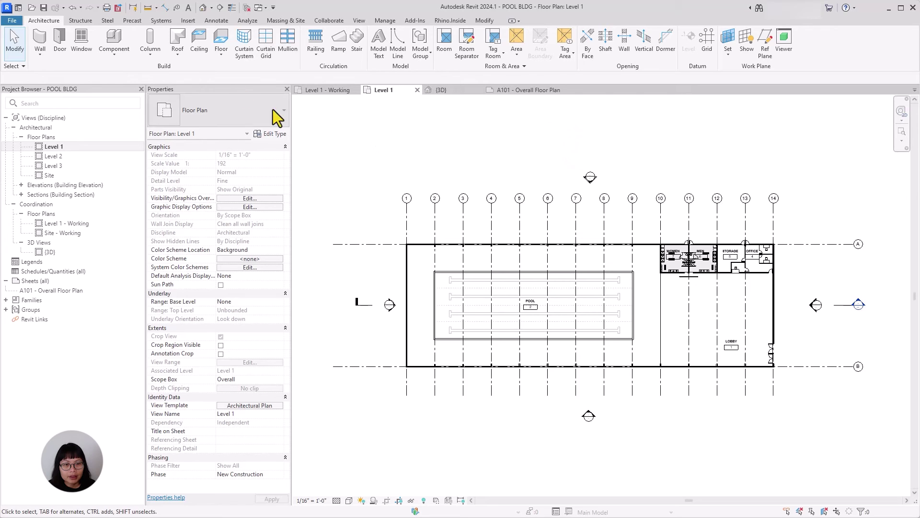
Start Tag by Category from the Annotate tools with the Leader option unchecked
{"action": "left_click", "coordinate": [206, 20]}
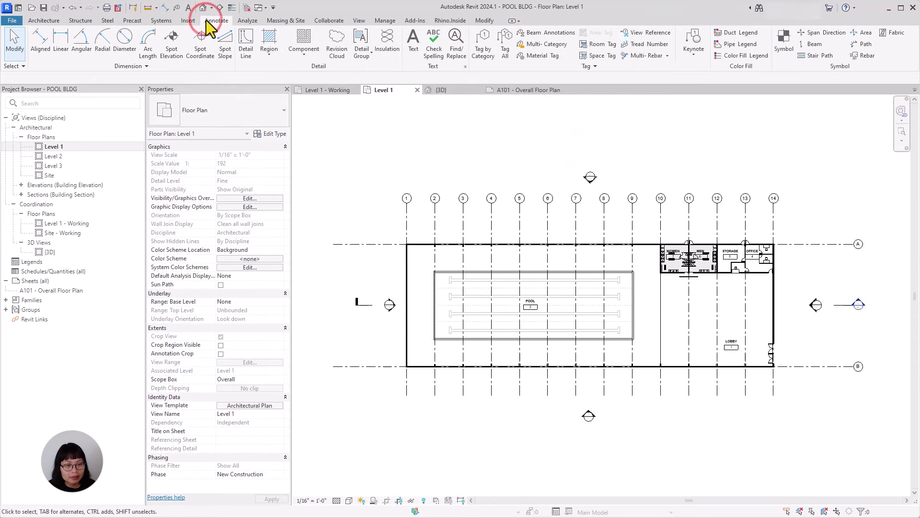
{"action": "left_click", "coordinate": [480, 51]}
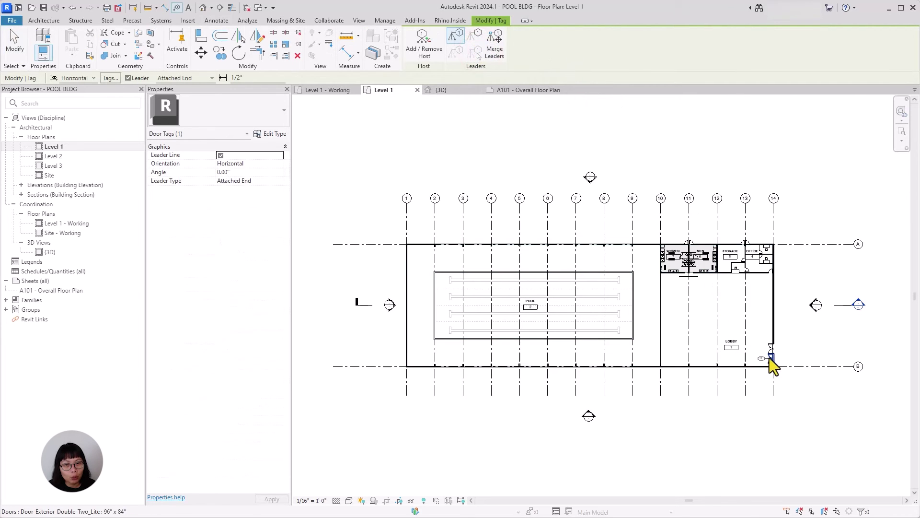
{"action": "scroll", "coordinate": [770, 358], "scroll_direction": "up", "scroll_amount": 3}
{"action": "scroll", "coordinate": [770, 359], "scroll_direction": "down", "scroll_amount": 5}
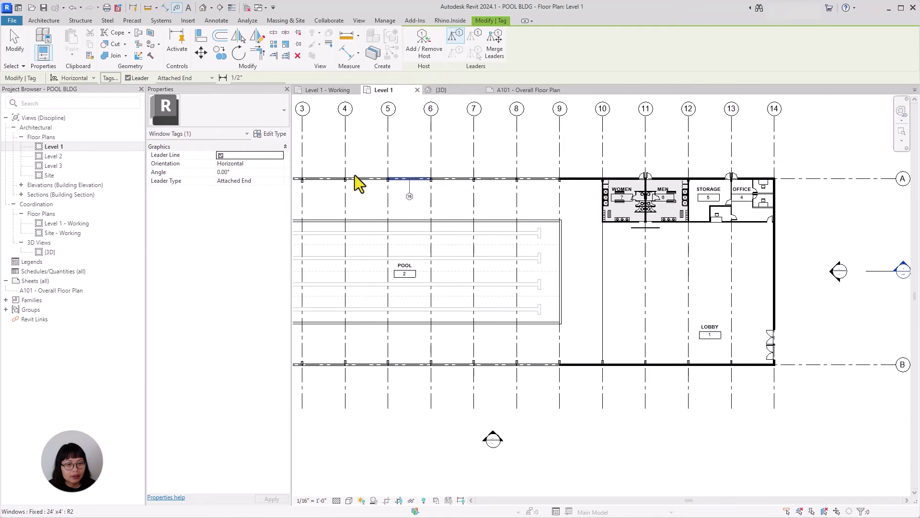
{"action": "left_click", "coordinate": [127, 77]}
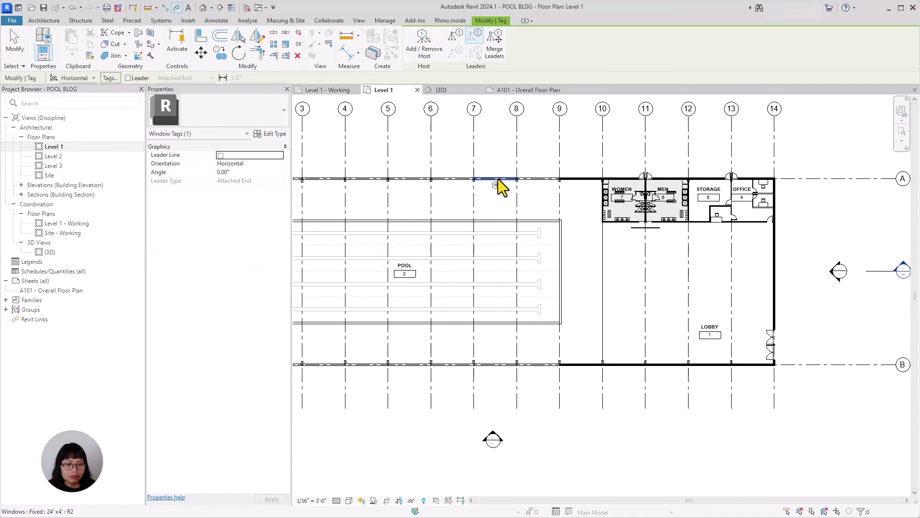
Add door and window tags to every untagged door and window with Tag All Not Tagged
{"action": "key", "text": "Escape"}
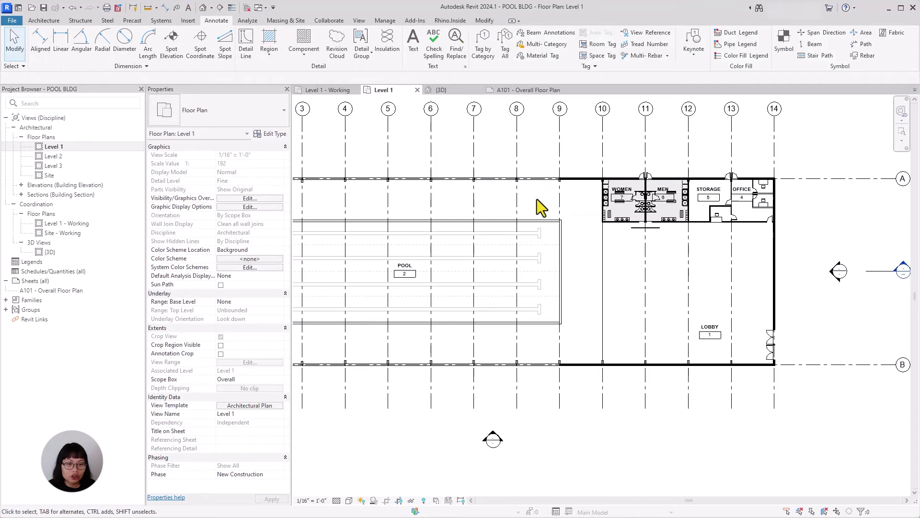
{"action": "left_click", "coordinate": [505, 51]}
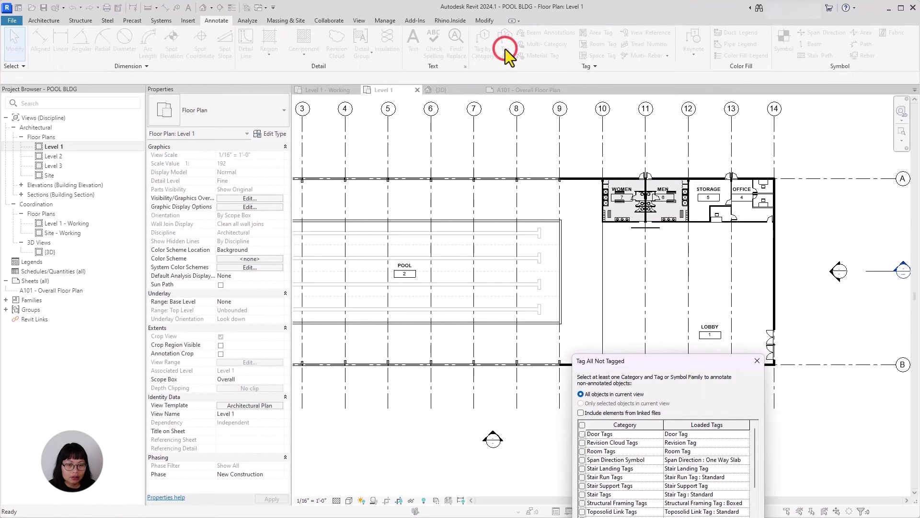
{"action": "left_click_drag", "start_coordinate": [721, 294], "coordinate": [556, 177]}
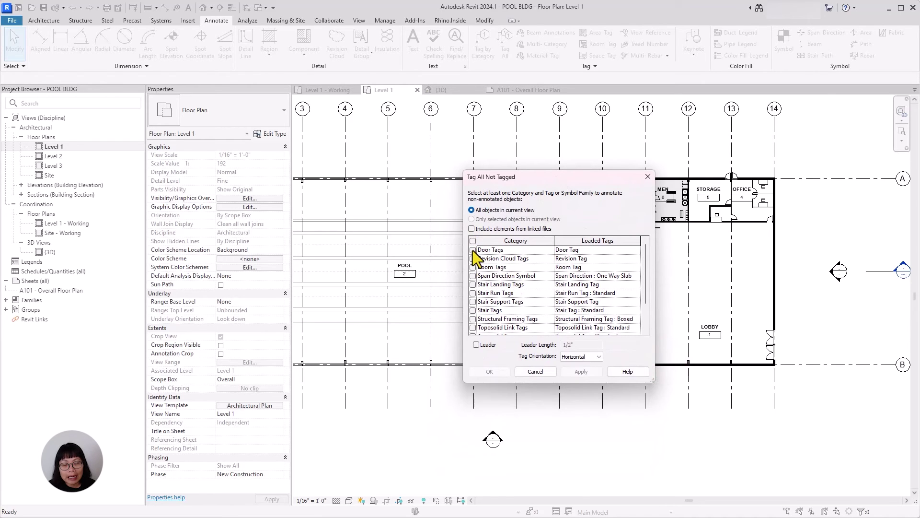
{"action": "scroll", "coordinate": [514, 286], "scroll_direction": "down", "scroll_amount": 2}
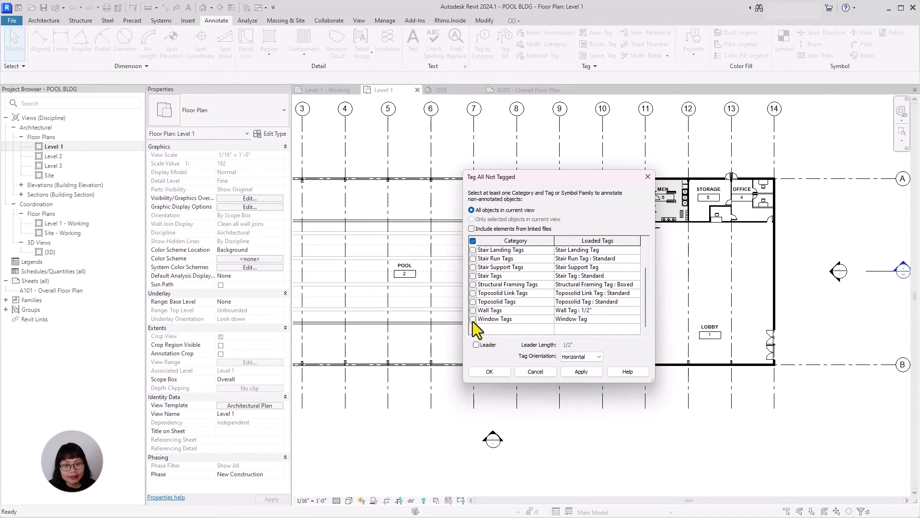
{"action": "left_click", "coordinate": [586, 375]}
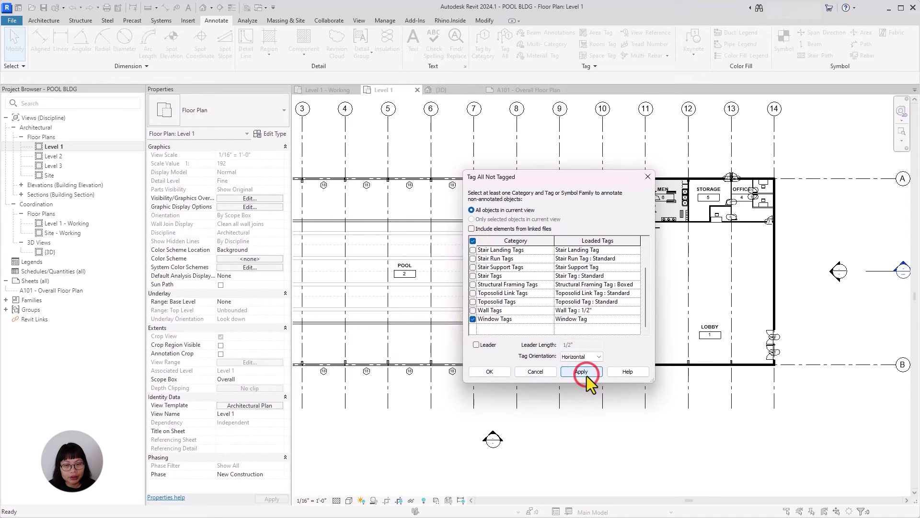
{"action": "left_click", "coordinate": [529, 373]}
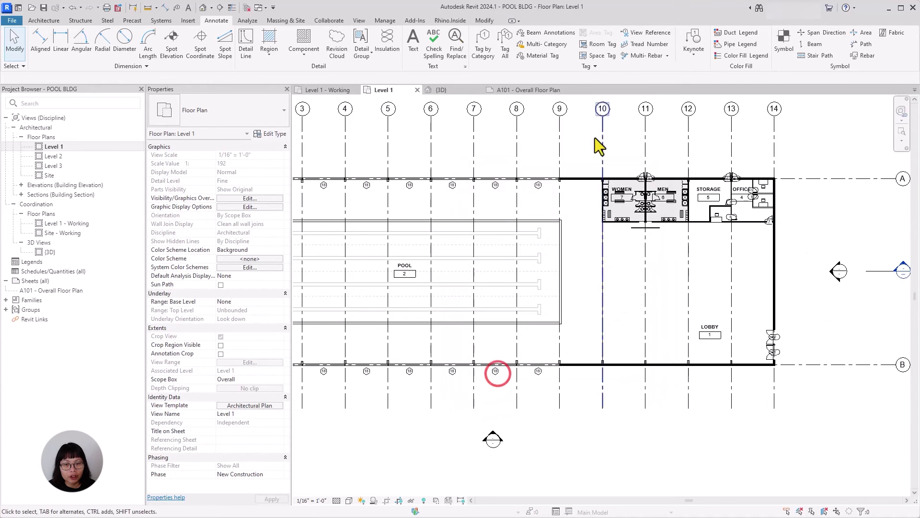
Move door tag 1 into the MEN room and door tag 4 clear of the office wall
{"action": "scroll", "coordinate": [695, 352], "scroll_direction": "up", "scroll_amount": 2}
{"action": "left_click", "coordinate": [529, 210]}
{"action": "scroll", "coordinate": [528, 211], "scroll_direction": "down", "scroll_amount": 2}
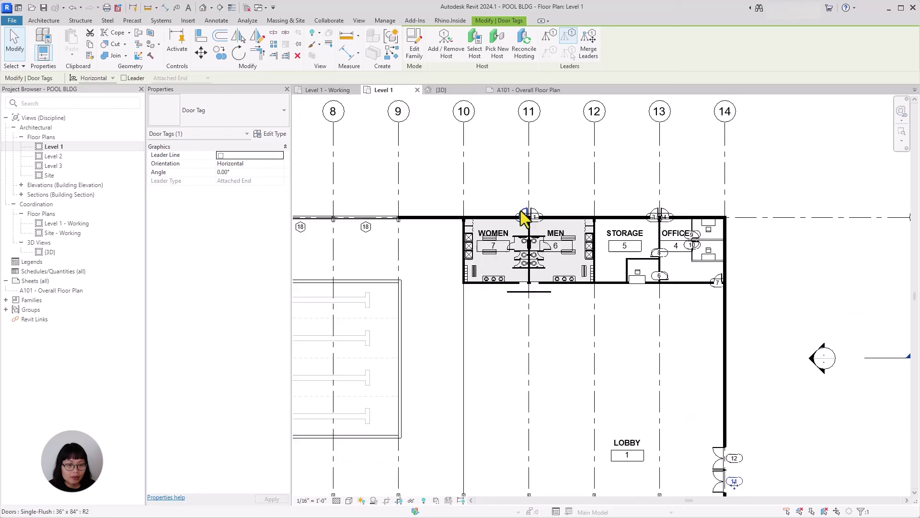
{"action": "scroll", "coordinate": [537, 208], "scroll_direction": "up", "scroll_amount": 3}
{"action": "left_click_drag", "start_coordinate": [563, 244], "coordinate": [570, 263]}
{"action": "left_click", "coordinate": [698, 166]}
{"action": "scroll", "coordinate": [704, 211], "scroll_direction": "down", "scroll_amount": 2}
{"action": "left_click", "coordinate": [712, 257]}
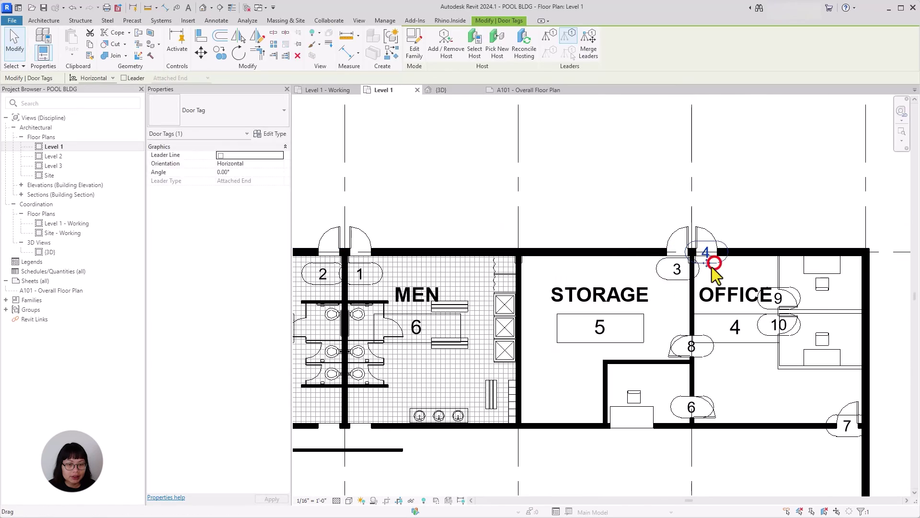
{"action": "left_click_drag", "start_coordinate": [713, 257], "coordinate": [719, 278]}
{"action": "key", "text": "Escape"}
Shift door tag 8 to the right
{"action": "left_click", "coordinate": [556, 266]}
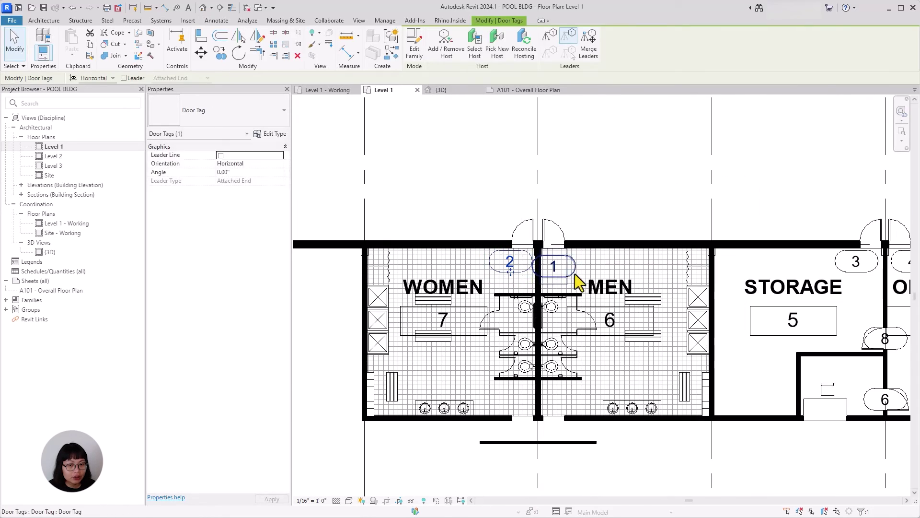
{"action": "scroll", "coordinate": [596, 212], "scroll_direction": "down", "scroll_amount": 2}
{"action": "left_click", "coordinate": [628, 181]}
{"action": "scroll", "coordinate": [619, 230], "scroll_direction": "up", "scroll_amount": 2}
{"action": "left_click_drag", "start_coordinate": [617, 225], "coordinate": [641, 235]}
{"action": "left_click", "coordinate": [729, 314]}
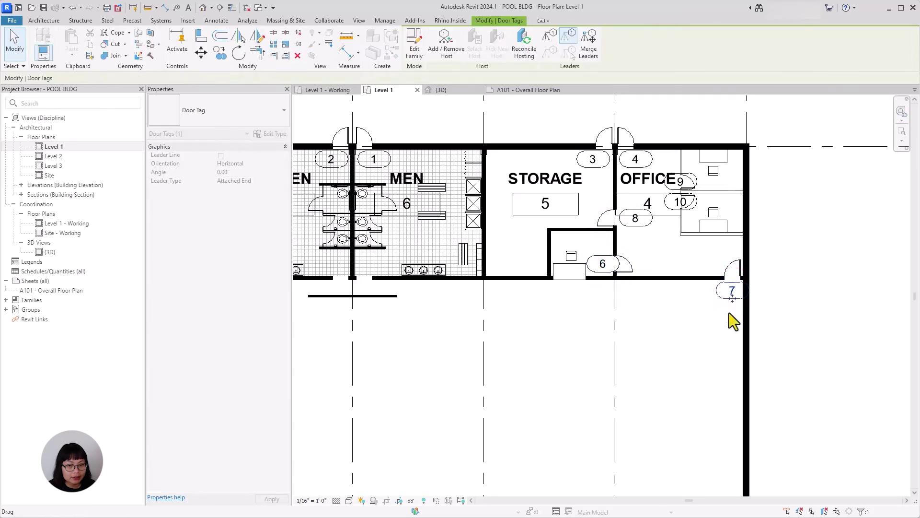
Move the OFFICE room tag lower and shift door tags 9 and 10 to the left
{"action": "scroll", "coordinate": [729, 314], "scroll_direction": "up", "scroll_amount": 2}
{"action": "left_click", "coordinate": [689, 337]}
{"action": "mouse_move", "coordinate": [690, 348]}
{"action": "left_mouse_down"}
{"action": "mouse_move", "coordinate": [653, 150]}
{"action": "mouse_move", "coordinate": [716, 253]}
{"action": "mouse_move", "coordinate": [662, 396]}
{"action": "left_mouse_up"}
{"action": "scroll", "coordinate": [716, 253], "scroll_direction": "down", "scroll_amount": 3}
{"action": "scroll", "coordinate": [660, 401], "scroll_direction": "up", "scroll_amount": 3}
{"action": "scroll", "coordinate": [670, 350], "scroll_direction": "up", "scroll_amount": 2}
{"action": "left_click_drag", "start_coordinate": [690, 331], "coordinate": [637, 330]}
{"action": "left_click_drag", "start_coordinate": [683, 298], "coordinate": [636, 297]}
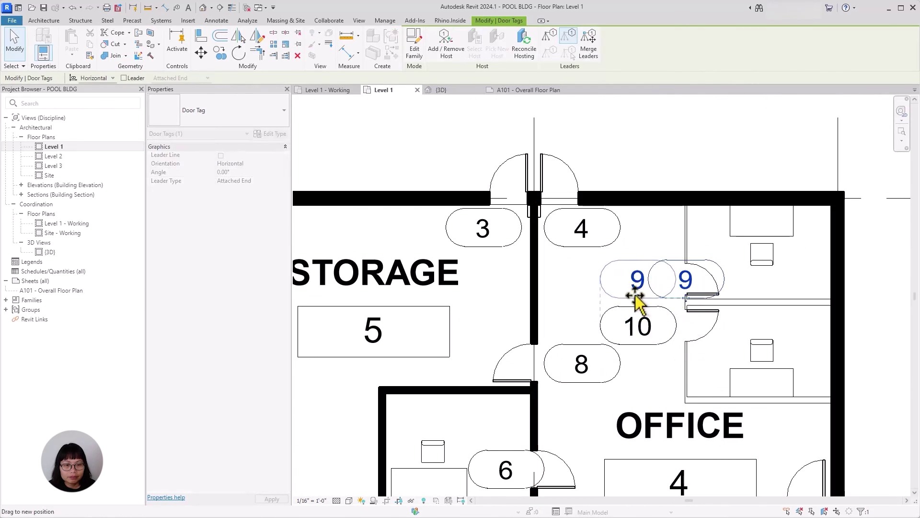
{"action": "key", "text": "Escape"}
{"action": "scroll", "coordinate": [832, 355], "scroll_direction": "down", "scroll_amount": 6}
{"action": "left_click", "coordinate": [557, 297]}
{"action": "scroll", "coordinate": [528, 302], "scroll_direction": "up", "scroll_amount": 2}
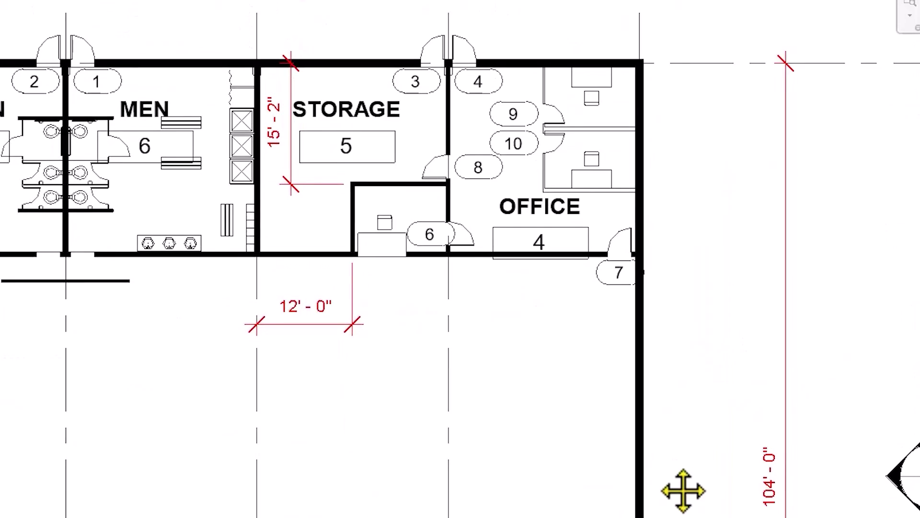
Pan across the pool and grids 2 to 14, then zoom to fit the whole floor plan
{"action": "middle_click_drag", "start_coordinate": [158, 484], "coordinate": [719, 508]}
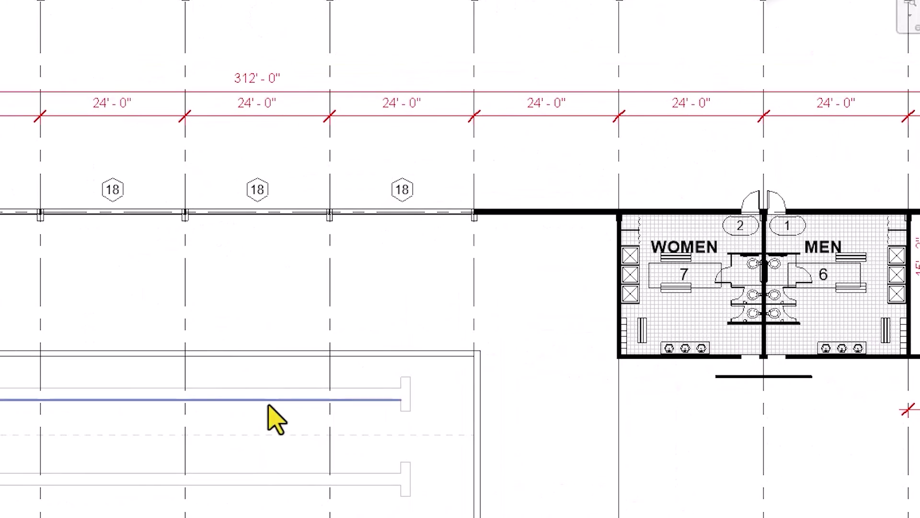
{"action": "middle_click_drag", "start_coordinate": [219, 322], "coordinate": [575, 324]}
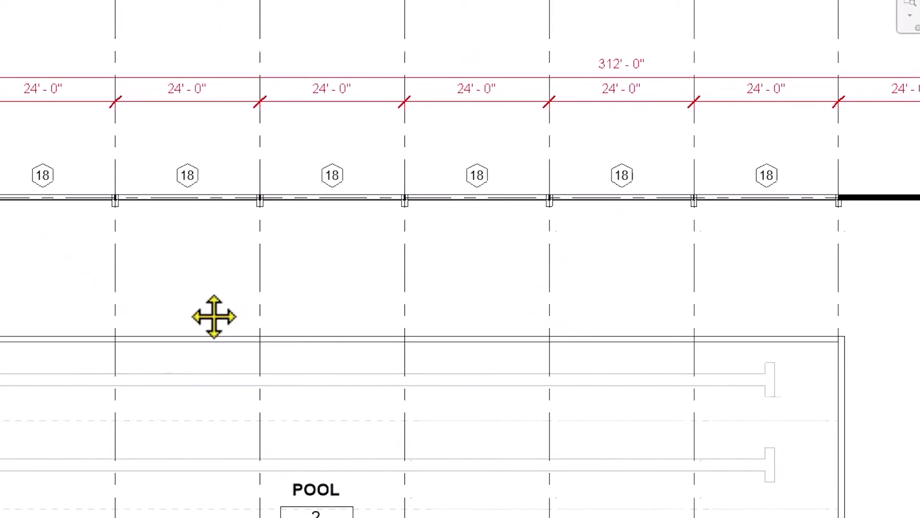
{"action": "middle_click_drag", "start_coordinate": [214, 316], "coordinate": [495, 312]}
{"action": "scroll", "coordinate": [82, 501], "scroll_direction": "down", "scroll_amount": 1}
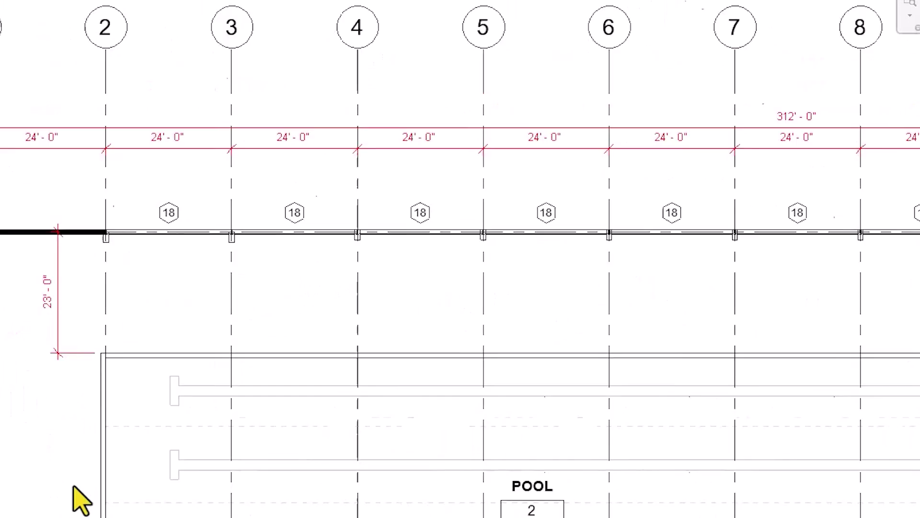
{"action": "scroll", "coordinate": [81, 501], "scroll_direction": "down", "scroll_amount": 1}
{"action": "middle_click_drag", "start_coordinate": [82, 501], "coordinate": [88, 259]}
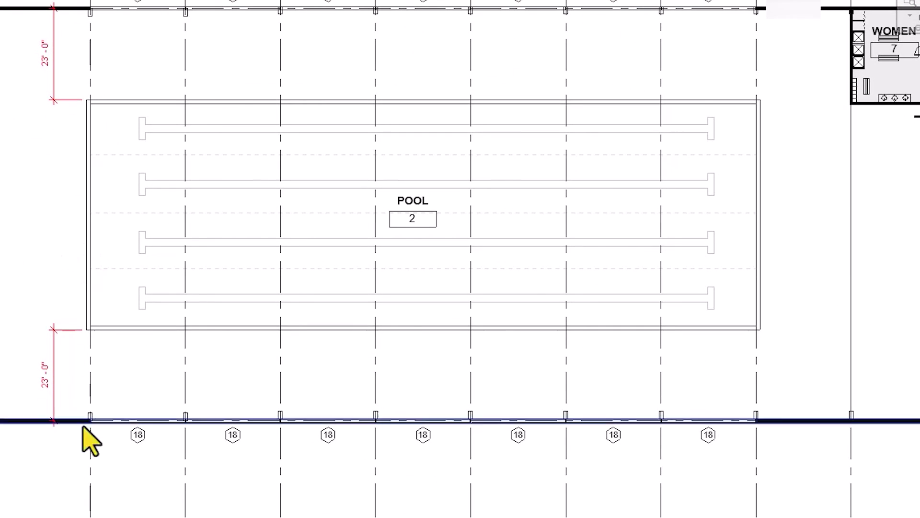
{"action": "scroll", "coordinate": [268, 475], "scroll_direction": "right", "scroll_amount": 4}
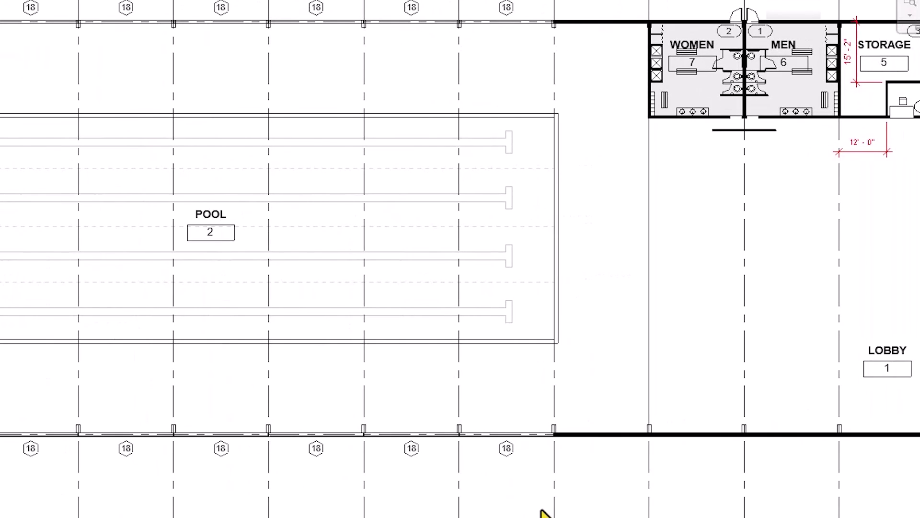
{"action": "scroll", "coordinate": [543, 511], "scroll_direction": "right", "scroll_amount": 2}
{"action": "scroll", "coordinate": [527, 479], "scroll_direction": "down", "scroll_amount": 1}
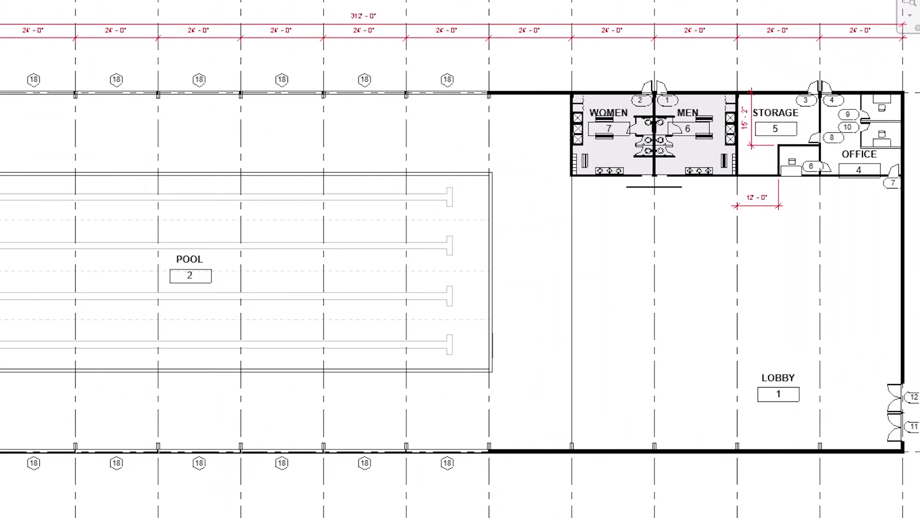
{"action": "middle_click_drag", "start_coordinate": [589, 453], "coordinate": [609, 517]}
{"action": "key", "text": "z"}
{"action": "key", "text": "f"}
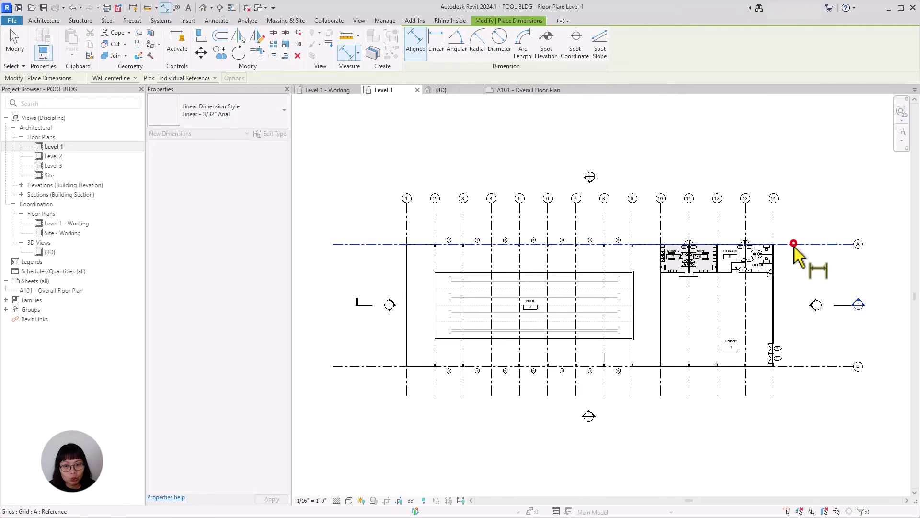
Dimension grid lines A to B as 104' - 0", placed just right of the building
{"action": "left_click", "coordinate": [797, 244]}
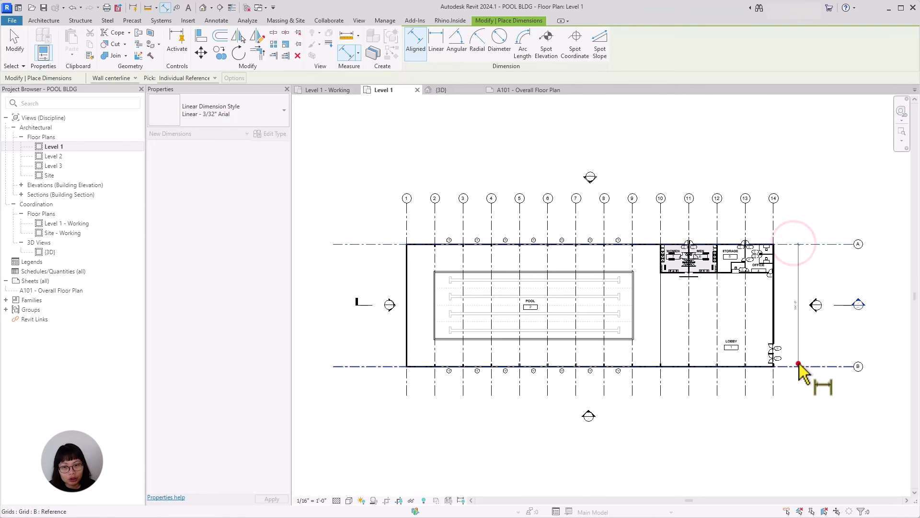
{"action": "left_click", "coordinate": [798, 365]}
{"action": "left_click", "coordinate": [796, 432]}
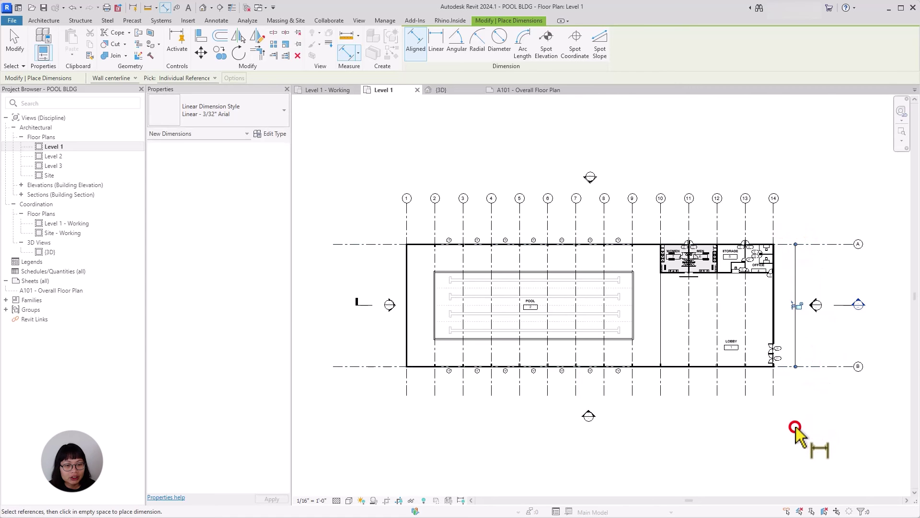
{"action": "key", "text": "Escape"}
{"action": "key", "text": "Escape"}
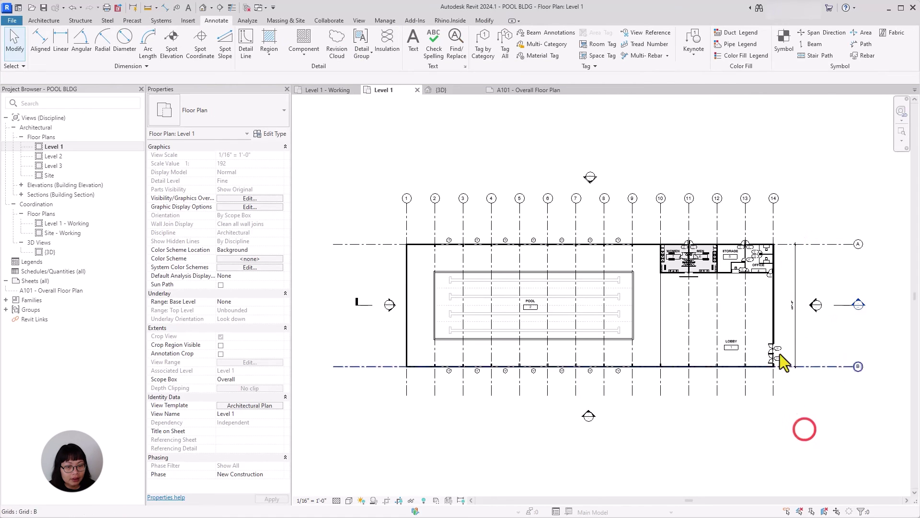
{"action": "left_click", "coordinate": [796, 326]}
{"action": "scroll", "coordinate": [807, 307], "scroll_direction": "up", "scroll_amount": 3}
{"action": "scroll", "coordinate": [805, 310], "scroll_direction": "up", "scroll_amount": 2}
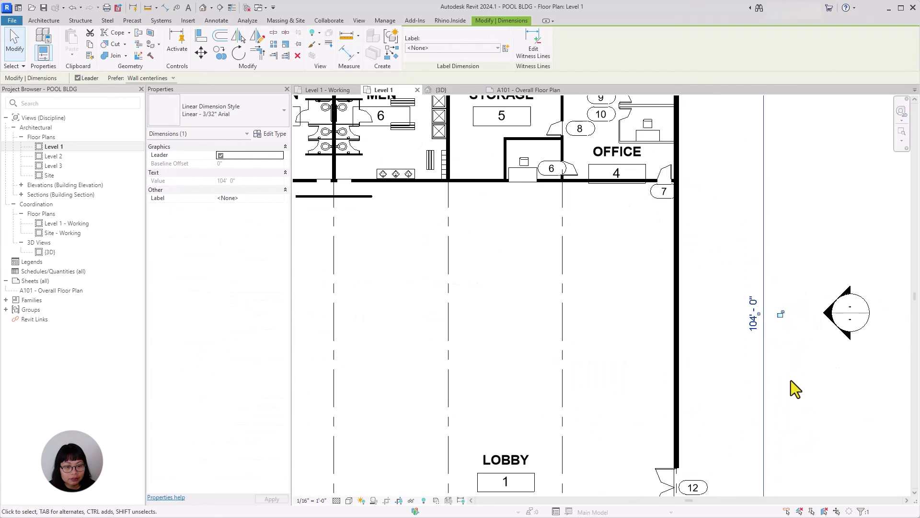
{"action": "left_click", "coordinate": [791, 380]}
{"action": "left_click", "coordinate": [723, 237]}
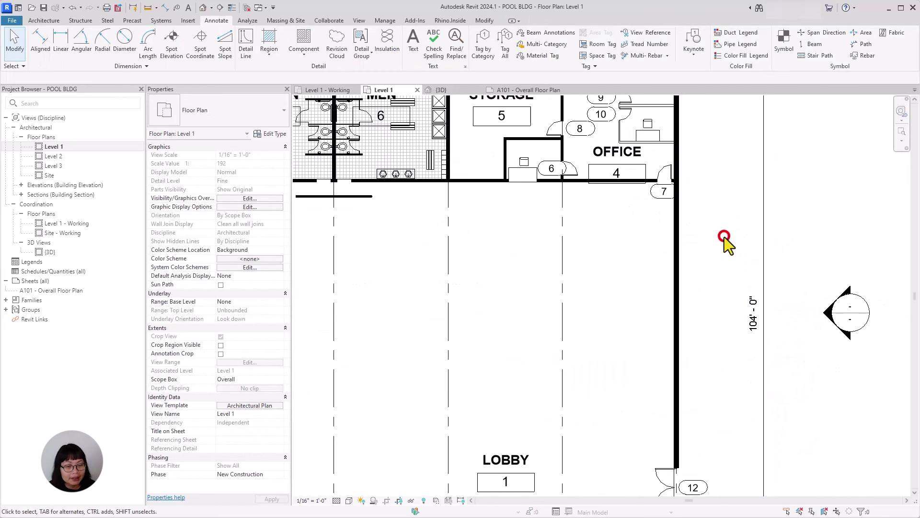
Review the Project Units length format and rounding, leaving them unchanged
{"action": "left_click", "coordinate": [384, 21]}
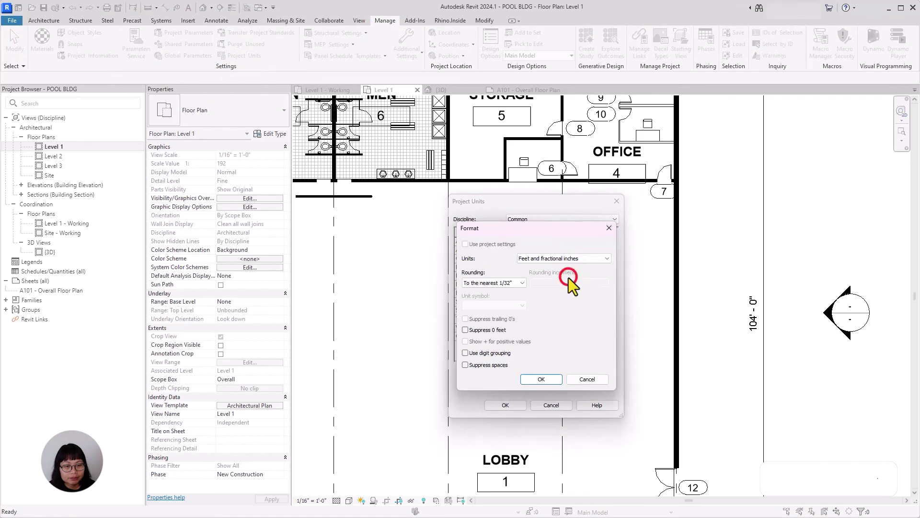
{"action": "left_click_drag", "start_coordinate": [571, 281], "coordinate": [712, 234]}
{"action": "left_click", "coordinate": [699, 288]}
{"action": "left_click", "coordinate": [718, 385]}
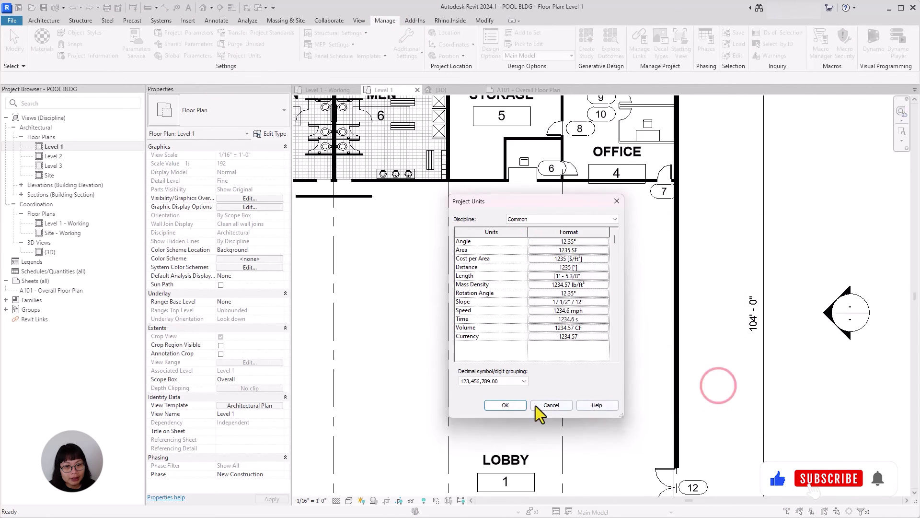
{"action": "left_click", "coordinate": [505, 405]}
Set the Linear - 3/32" Arial dimension type colour to red
{"action": "left_click", "coordinate": [764, 369]}
{"action": "left_click", "coordinate": [275, 133]}
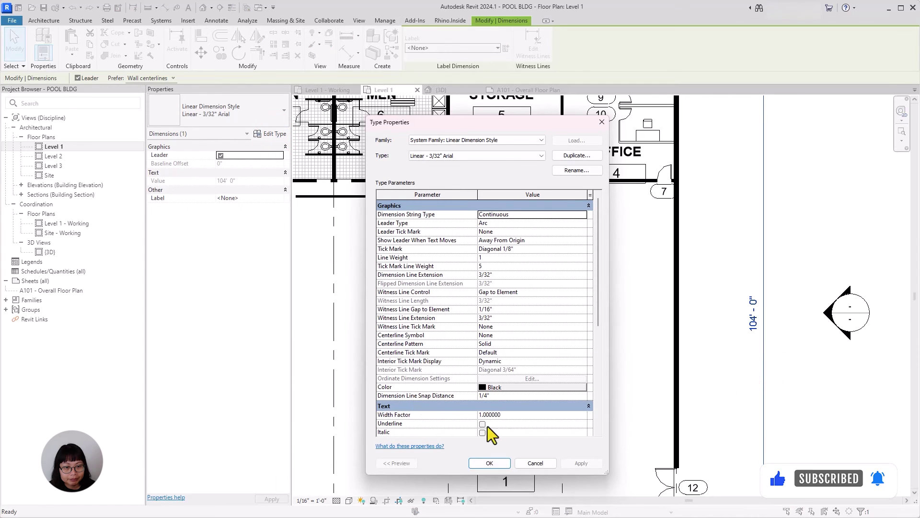
{"action": "left_click", "coordinate": [561, 390]}
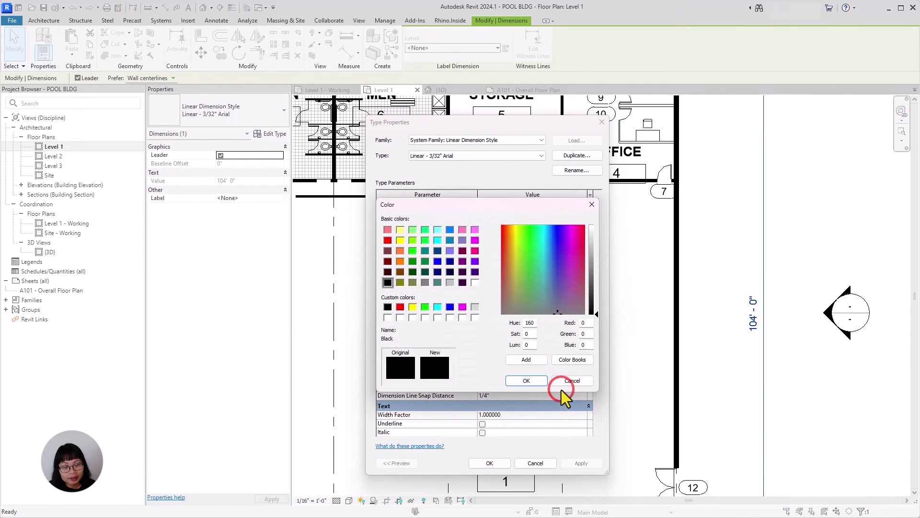
{"action": "left_click", "coordinate": [399, 307]}
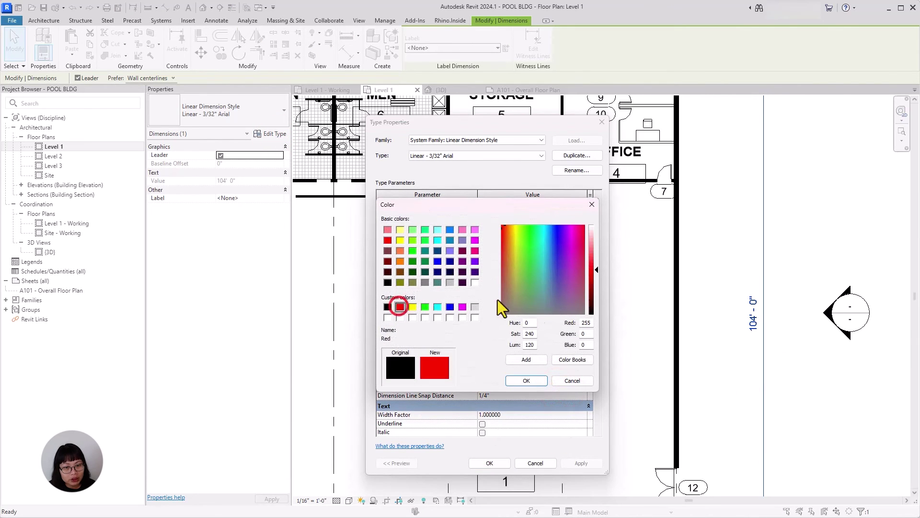
{"action": "left_click", "coordinate": [527, 380]}
{"action": "left_click", "coordinate": [576, 463]}
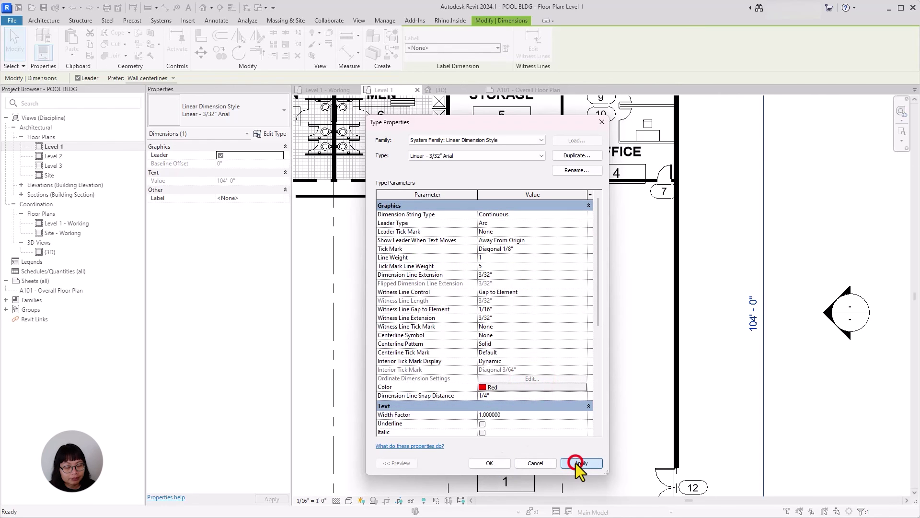
{"action": "left_click", "coordinate": [486, 462]}
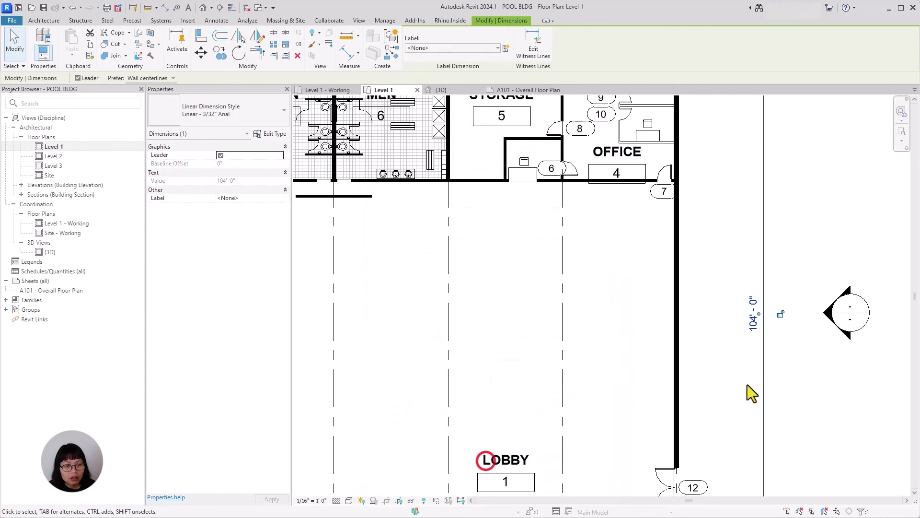
Dimension grid lines 1 through 14 as one chain placed above the plan, using DI
{"action": "left_click", "coordinate": [725, 405]}
{"action": "scroll", "coordinate": [725, 405], "scroll_direction": "down", "scroll_amount": 6}
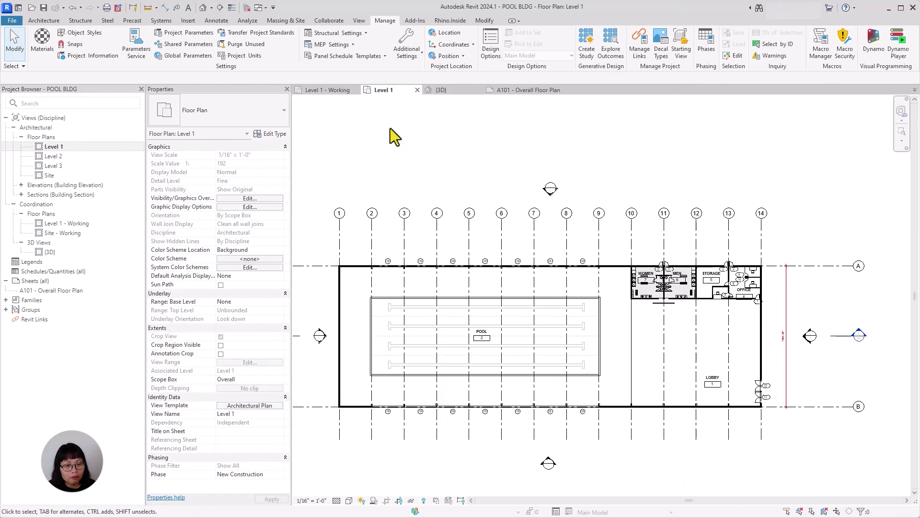
{"action": "key", "text": "d"}
{"action": "key", "text": "i"}
{"action": "left_click", "coordinate": [339, 249]}
{"action": "left_click", "coordinate": [371, 249]}
{"action": "left_click", "coordinate": [404, 249]}
{"action": "left_click", "coordinate": [436, 249]}
{"action": "left_click", "coordinate": [470, 249]}
{"action": "left_click", "coordinate": [501, 249]}
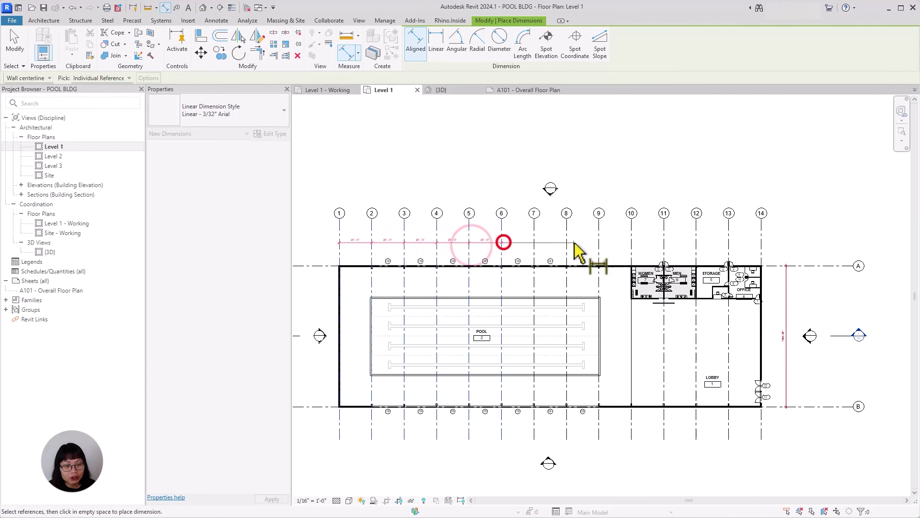
{"action": "left_click", "coordinate": [566, 249]}
{"action": "left_click", "coordinate": [598, 250]}
{"action": "left_click", "coordinate": [631, 249]}
{"action": "left_click", "coordinate": [663, 249]}
{"action": "left_click", "coordinate": [697, 250]}
{"action": "left_click", "coordinate": [728, 249]}
{"action": "left_click", "coordinate": [761, 249]}
{"action": "left_click", "coordinate": [791, 242]}
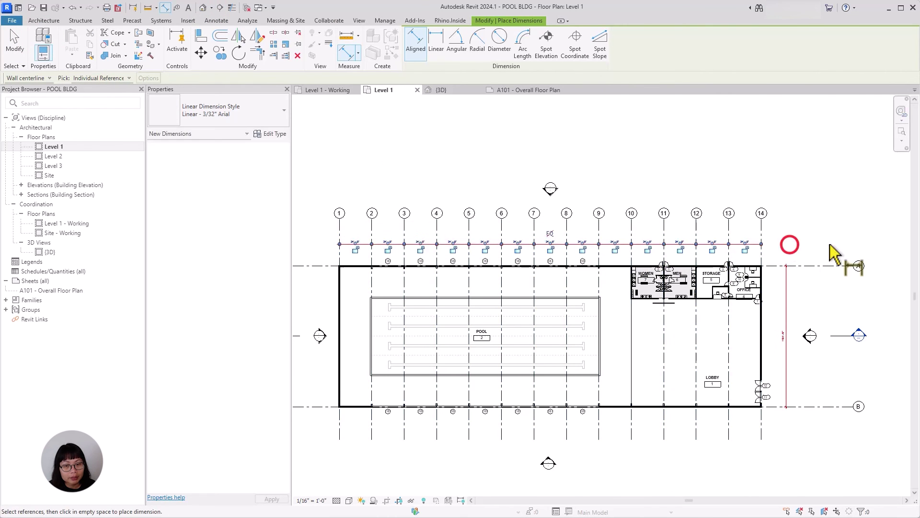
{"action": "left_click", "coordinate": [800, 237]}
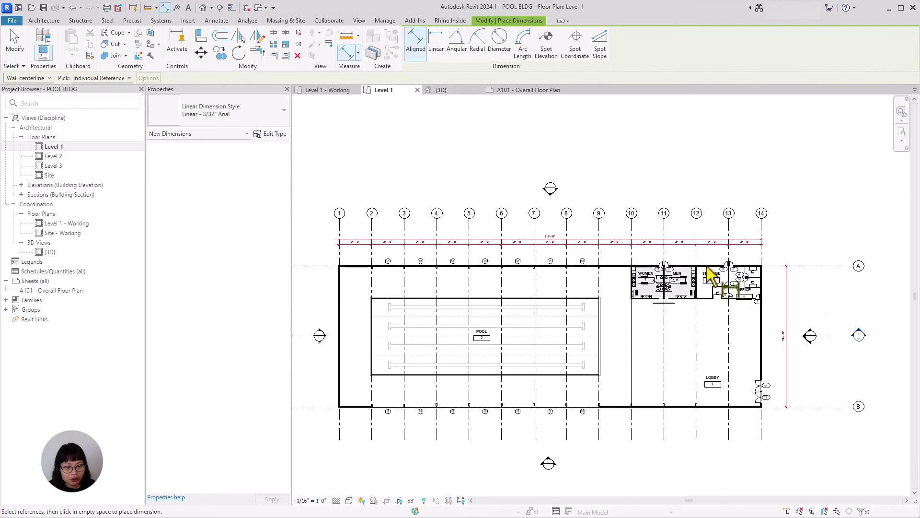
Add 12' - 0" and 15' - 2" dimensions from the storage room walls to the grid lines
{"action": "scroll", "coordinate": [709, 299], "scroll_direction": "up", "scroll_amount": 3}
{"action": "scroll", "coordinate": [726, 283], "scroll_direction": "up", "scroll_amount": 5}
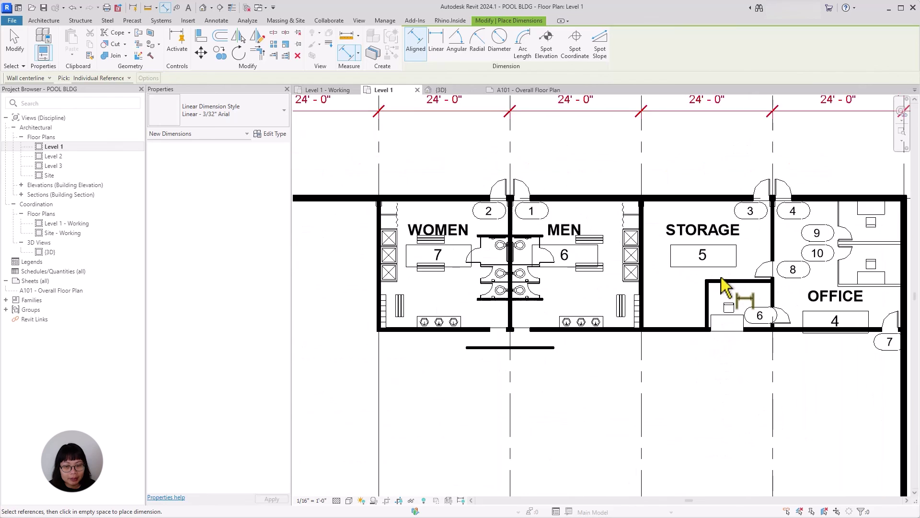
{"action": "left_click", "coordinate": [718, 283]}
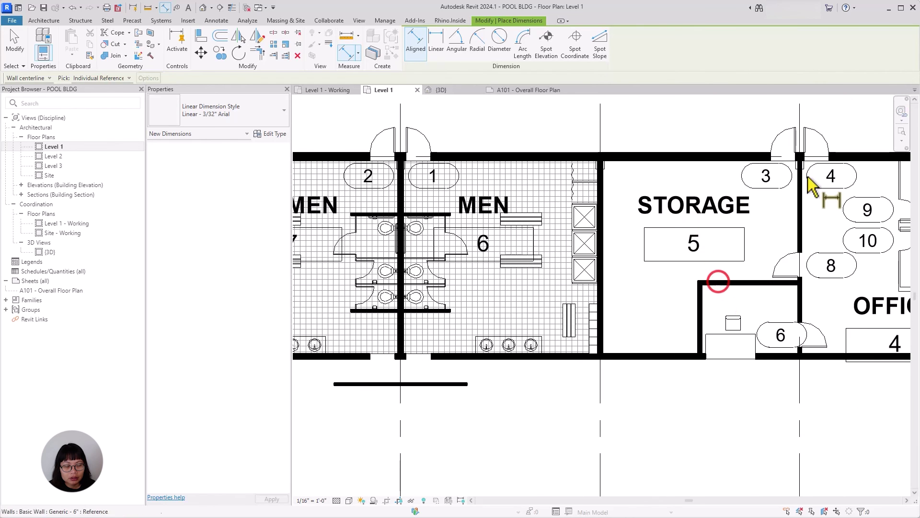
{"action": "left_click", "coordinate": [699, 327]}
{"action": "left_click", "coordinate": [601, 409]}
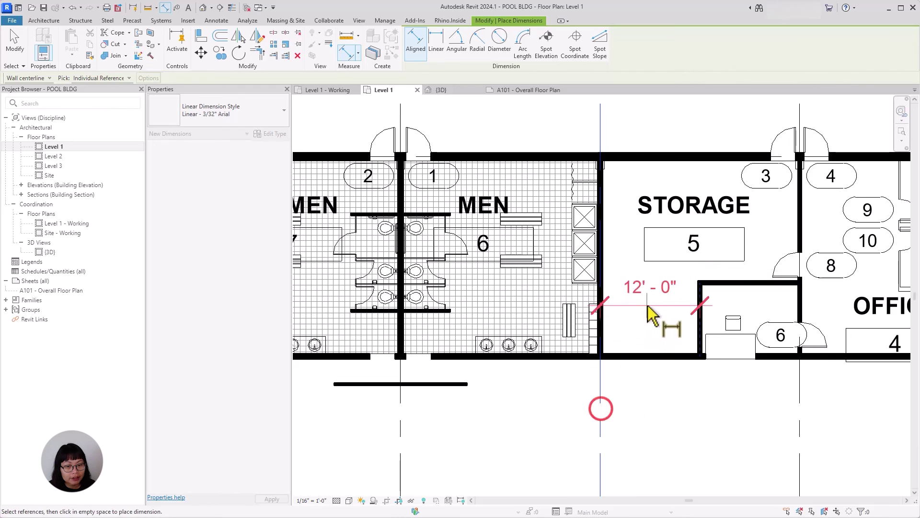
{"action": "left_click", "coordinate": [656, 429]}
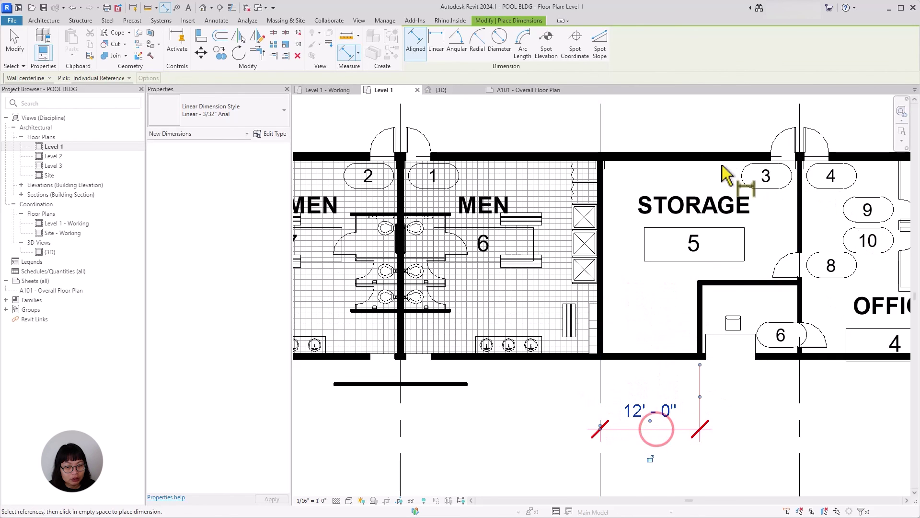
{"action": "key", "text": "Tab"}
{"action": "left_click", "coordinate": [750, 158]}
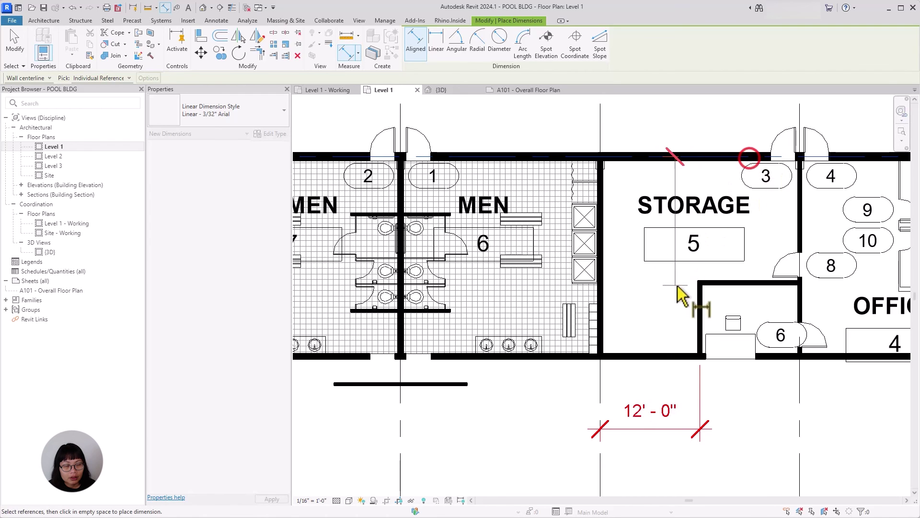
{"action": "left_click", "coordinate": [701, 283]}
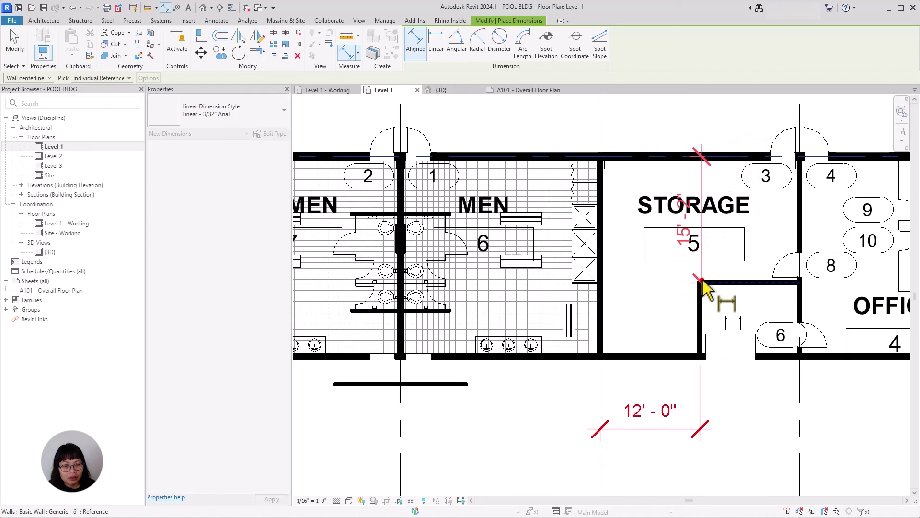
{"action": "left_click", "coordinate": [636, 333]}
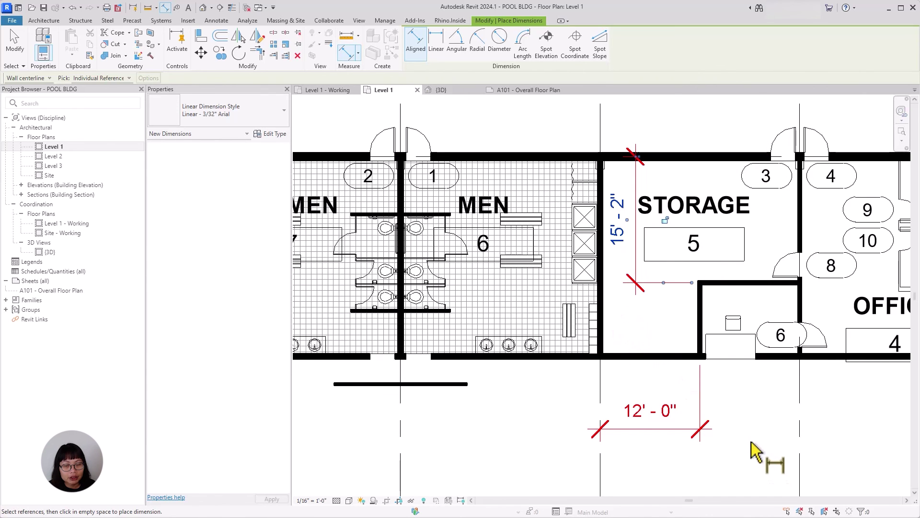
Zoom out to view the whole dimensioned Level 1 plan
{"action": "scroll", "coordinate": [751, 434], "scroll_direction": "down", "scroll_amount": 2}
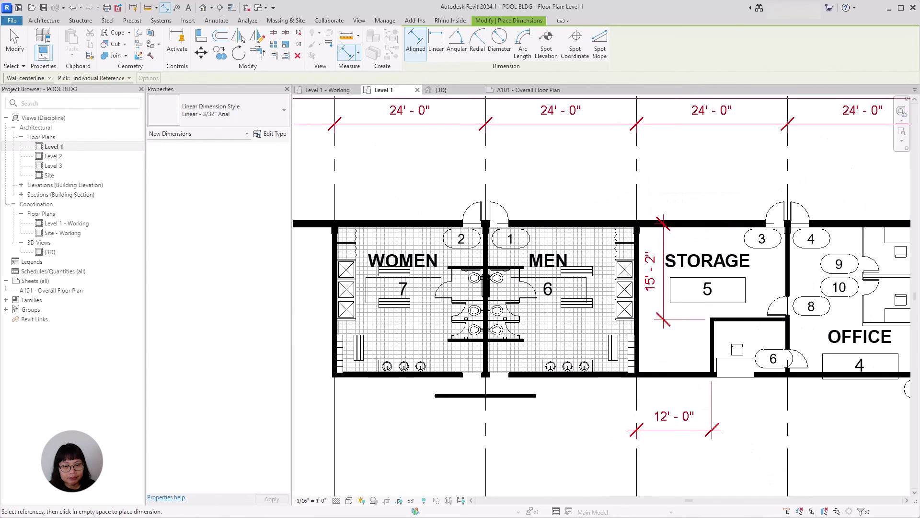
{"action": "scroll", "coordinate": [714, 460], "scroll_direction": "down", "scroll_amount": 5}
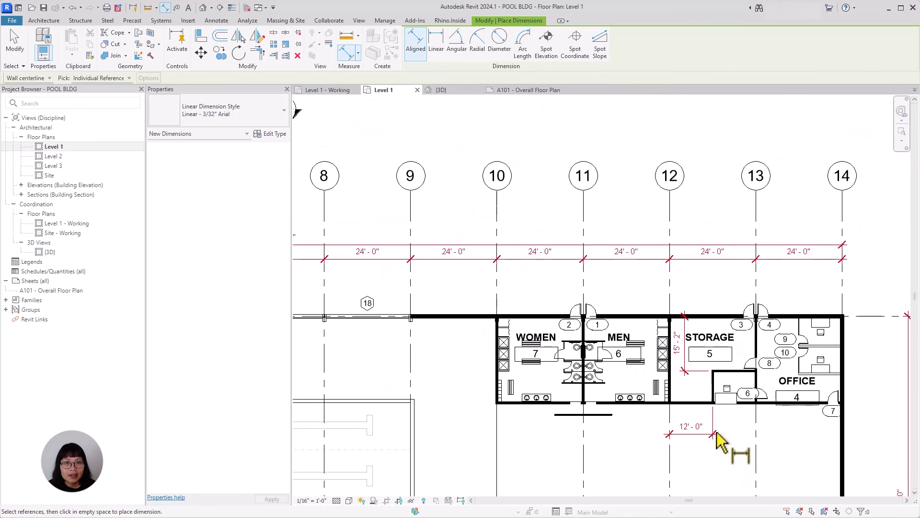